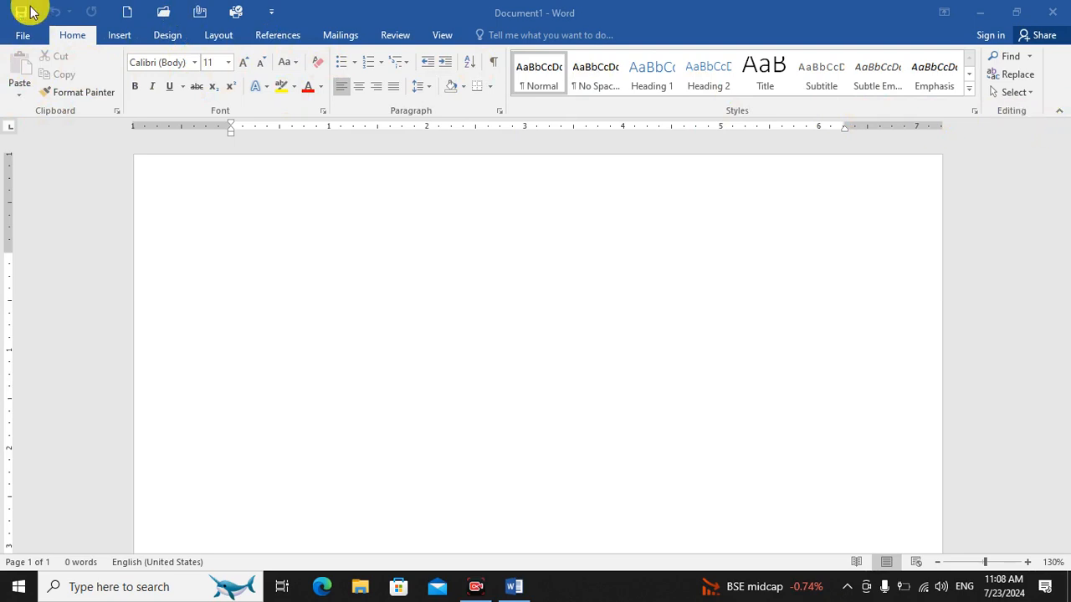
Fill the blank document with many pages of sample paragraphs using Word's =rand() function.
click(120, 36)
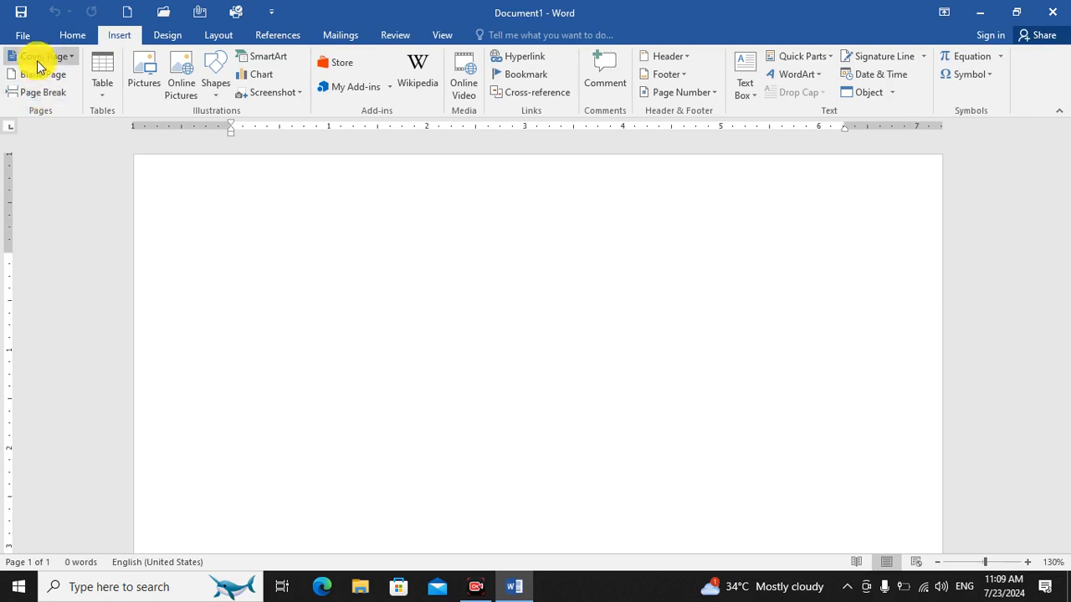
click(493, 306)
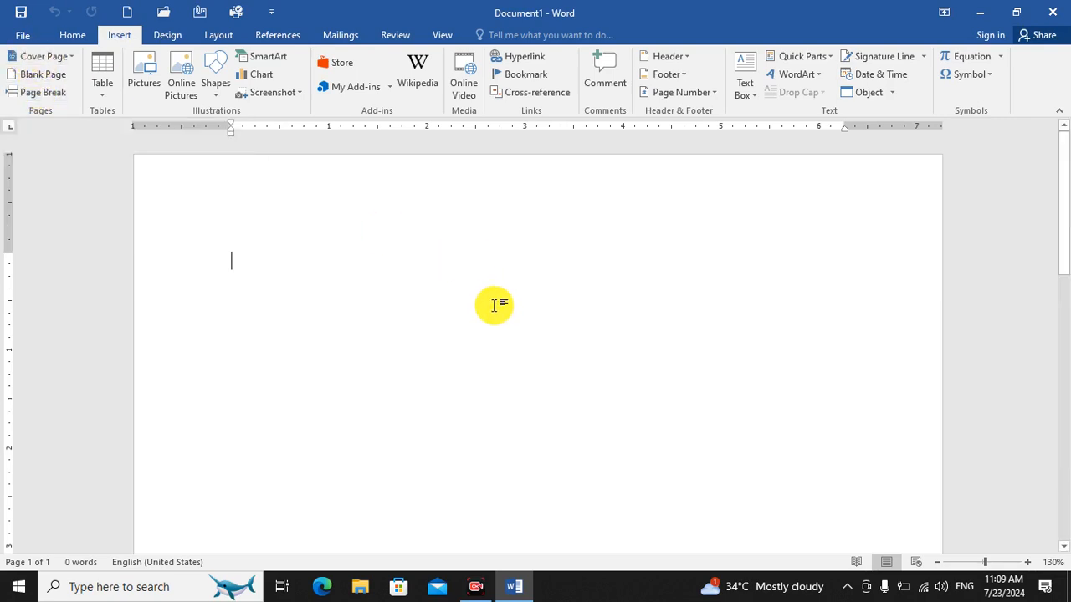
text(=)
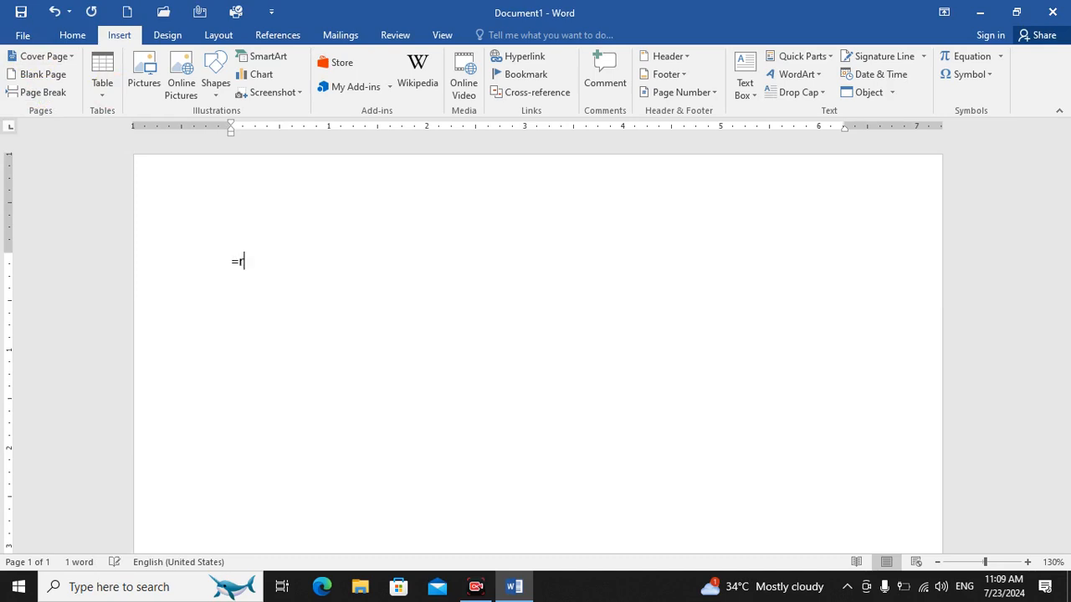
text(rand()
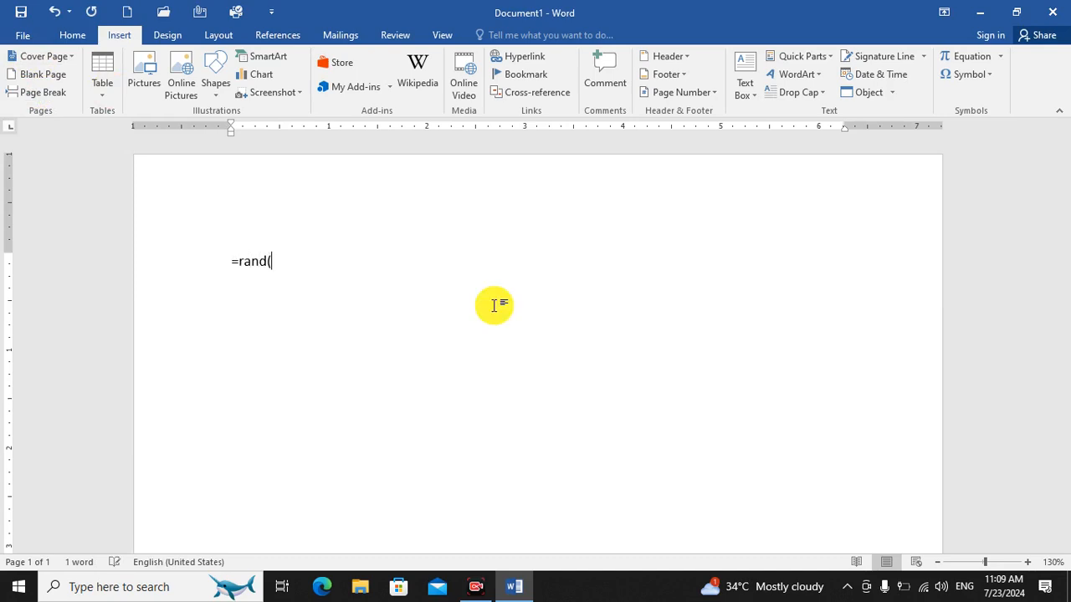
text(500))
key(Return)
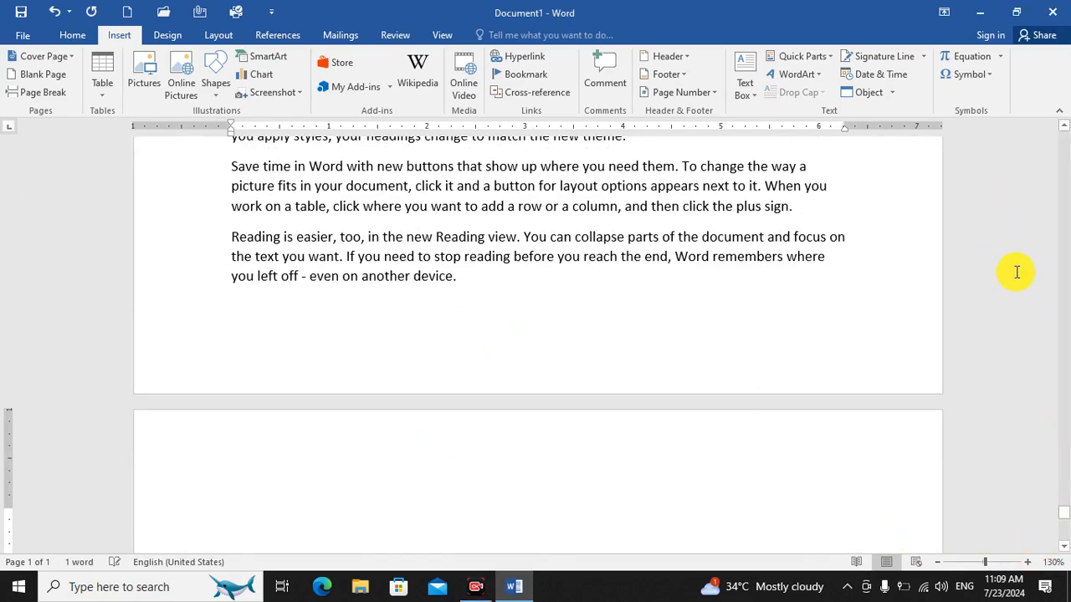
drag(1066, 513, 1051, 422)
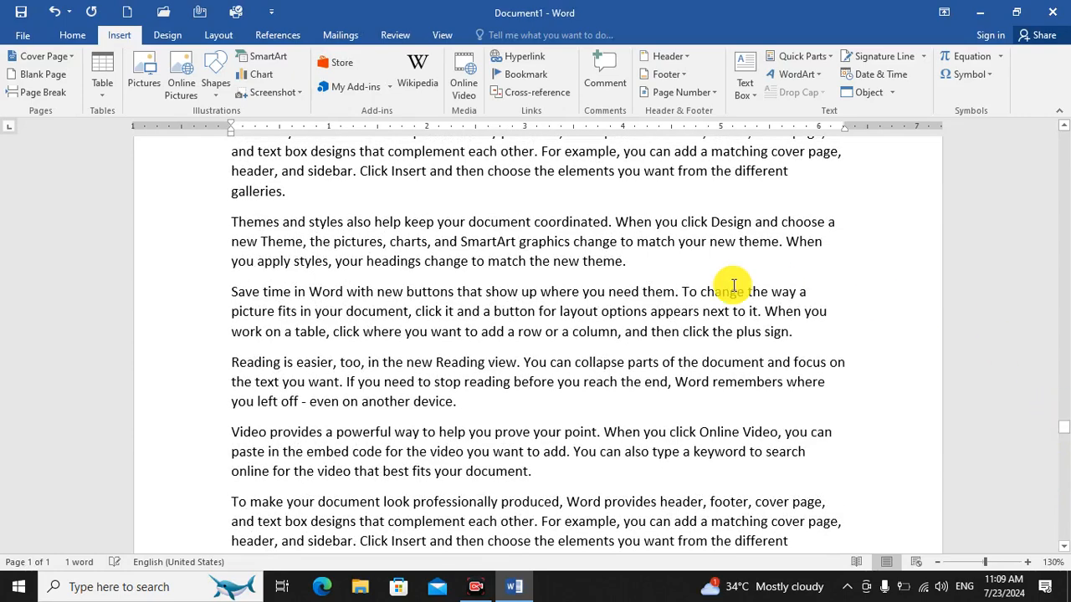
drag(1064, 435, 1050, 140)
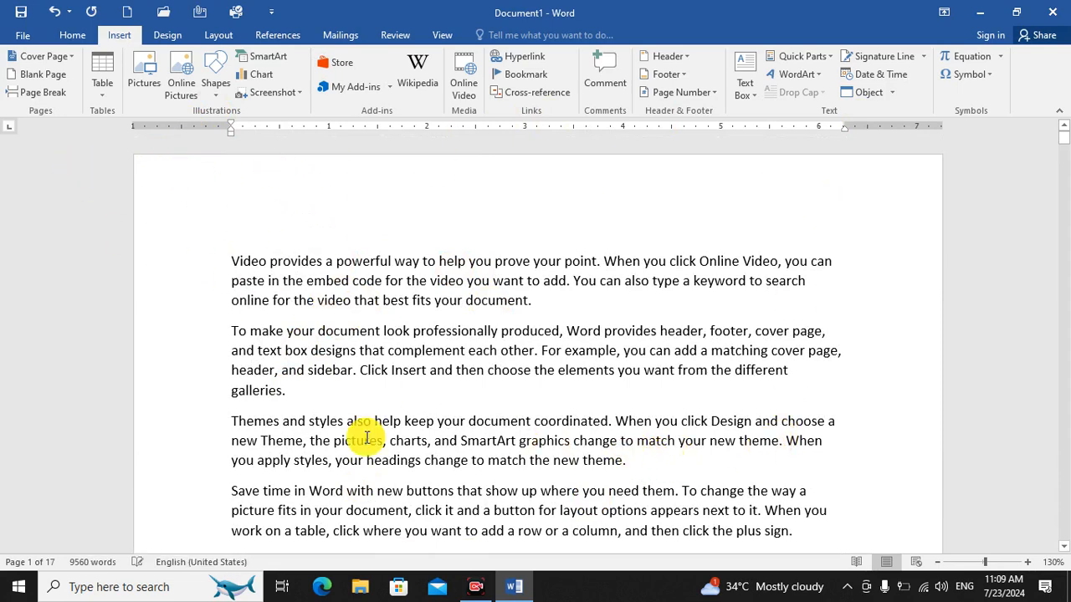
Insert the built-in Motion cover page at the start of the document.
click(52, 55)
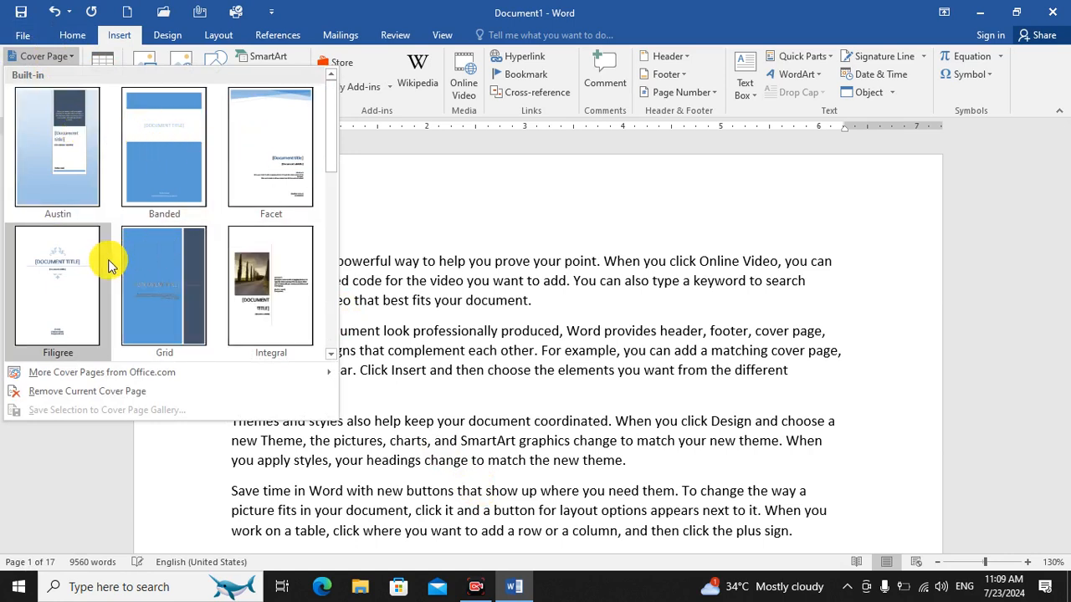
drag(334, 119, 325, 224)
scroll(310, 251, down, 1)
scroll(330, 192, up, 2)
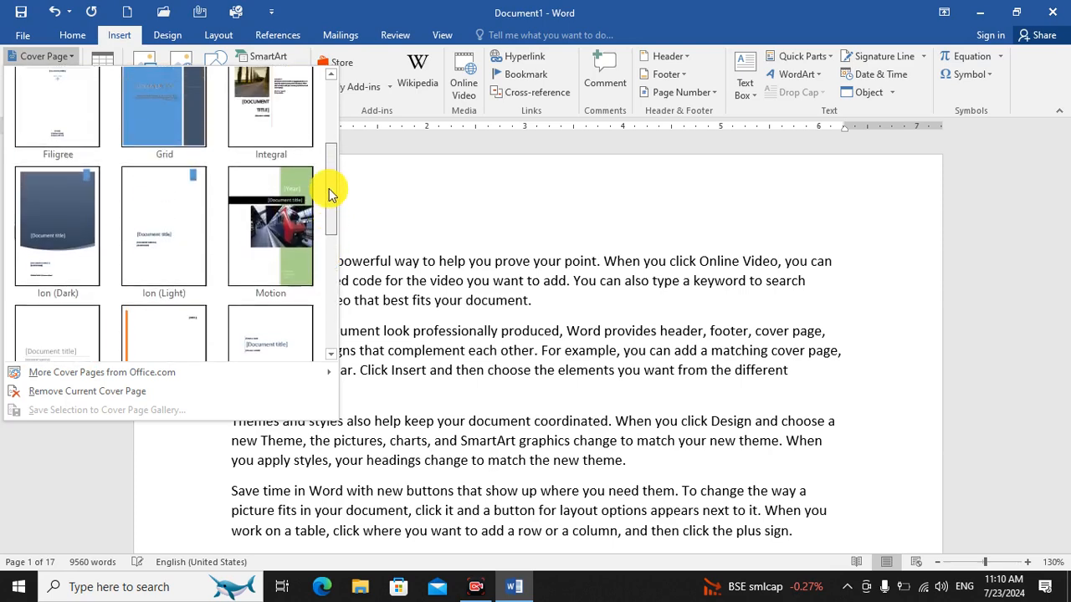
click(271, 222)
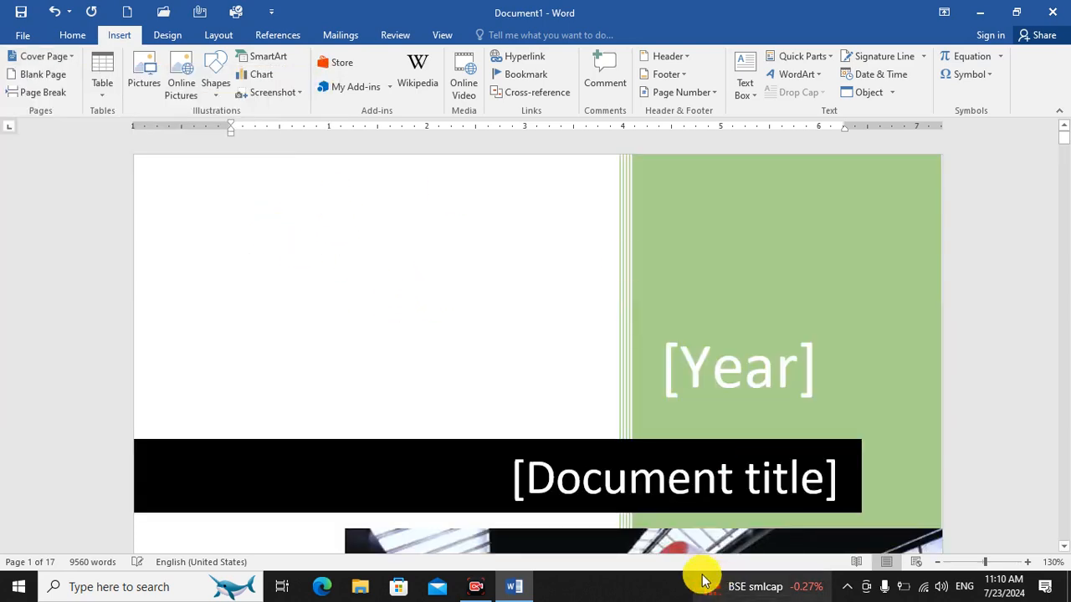
Set the cover page's Year field to 2024 by choosing today's date.
click(938, 566)
click(939, 567)
click(938, 566)
click(939, 566)
click(939, 566)
click(939, 566)
click(939, 566)
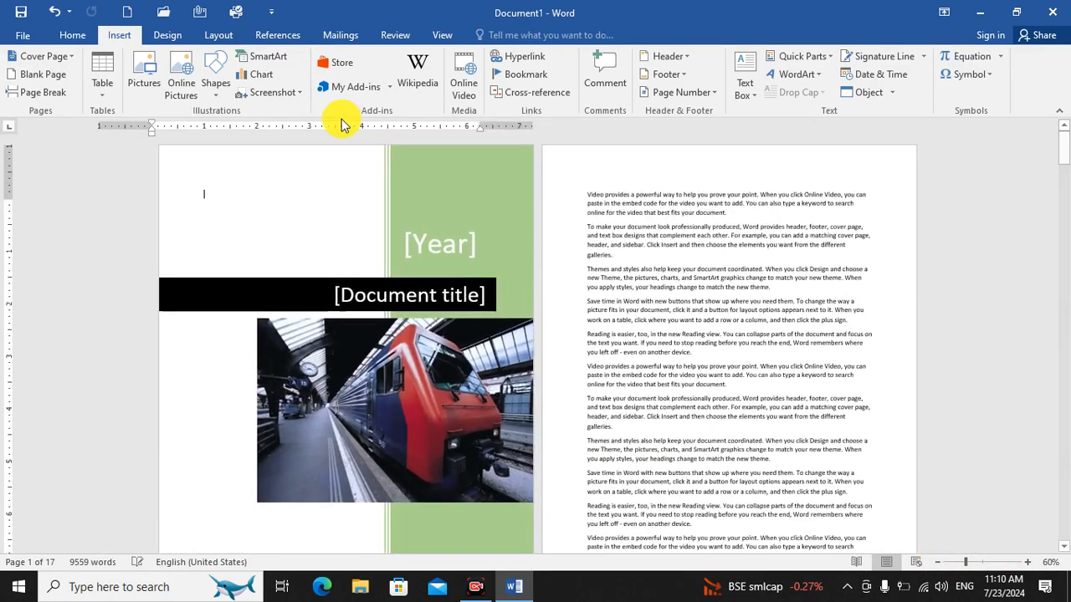
click(444, 246)
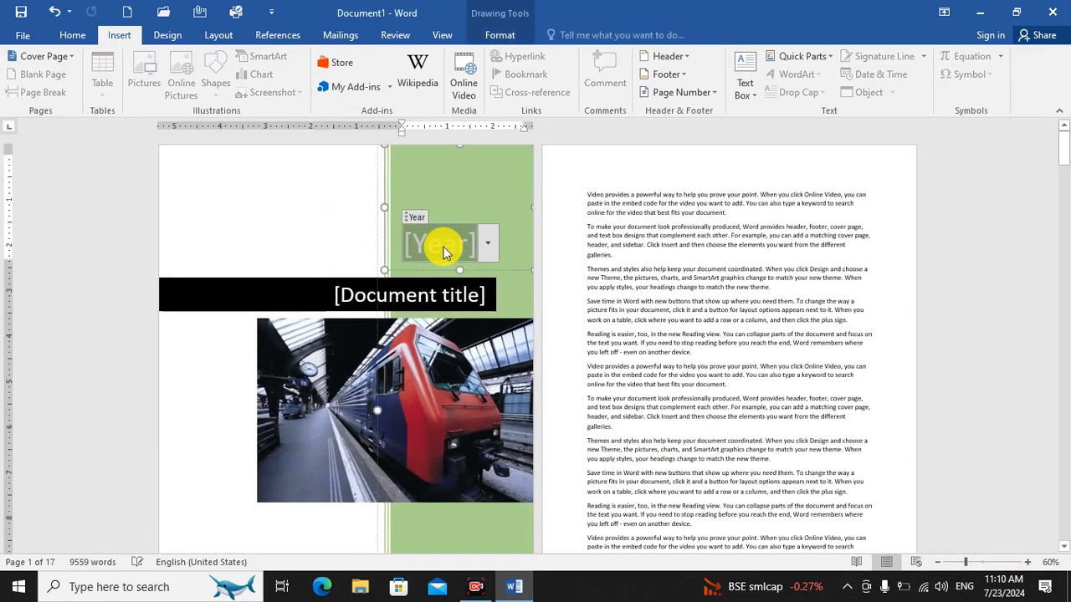
text(20174)
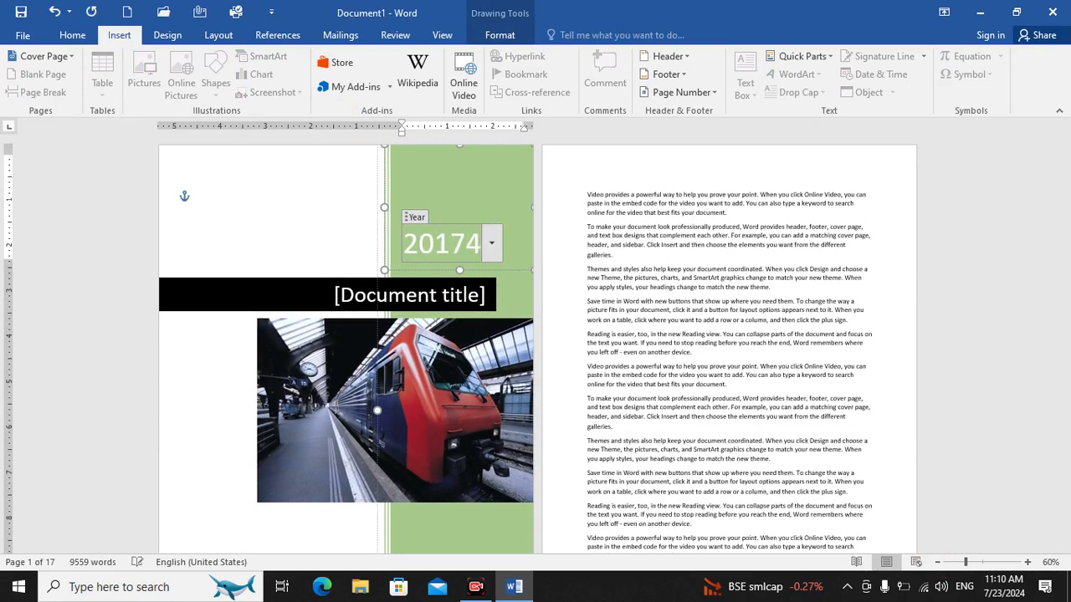
key(BackSpace)
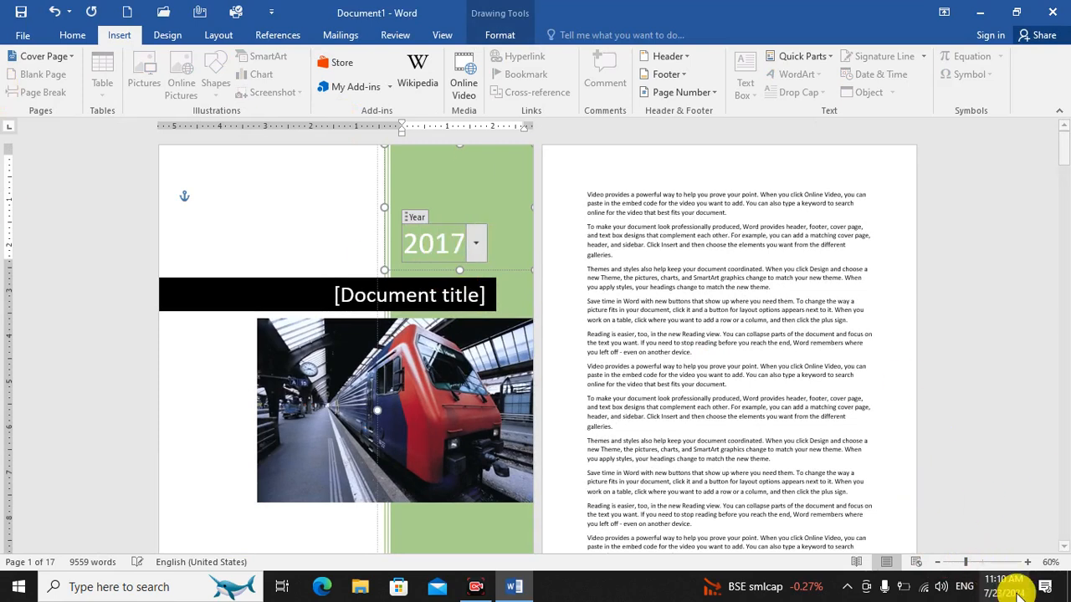
click(475, 245)
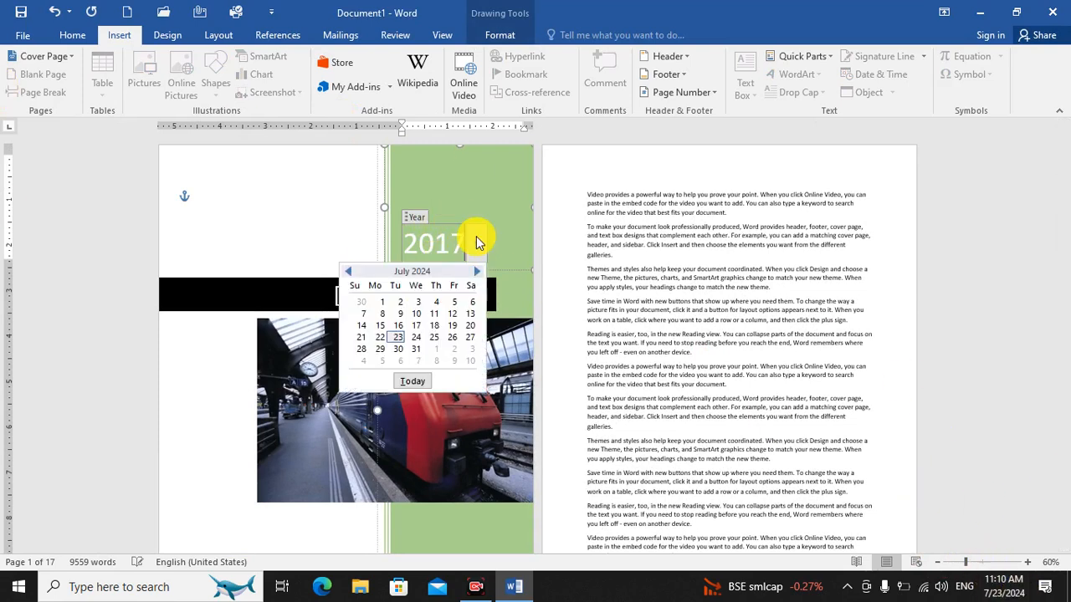
click(411, 379)
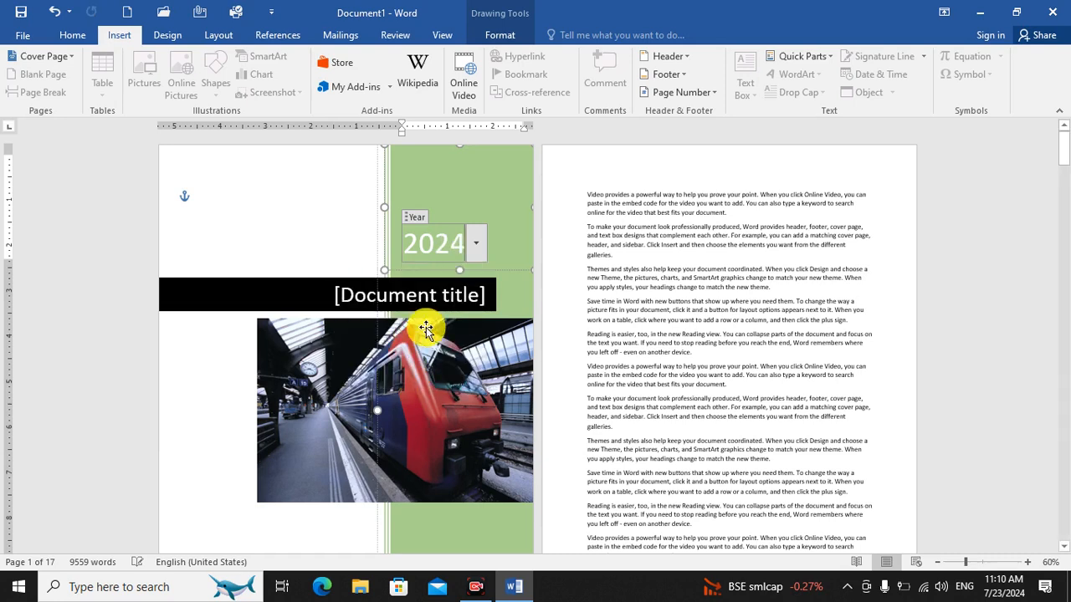
Replace the cover page's document title placeholder with "Computer book".
click(374, 296)
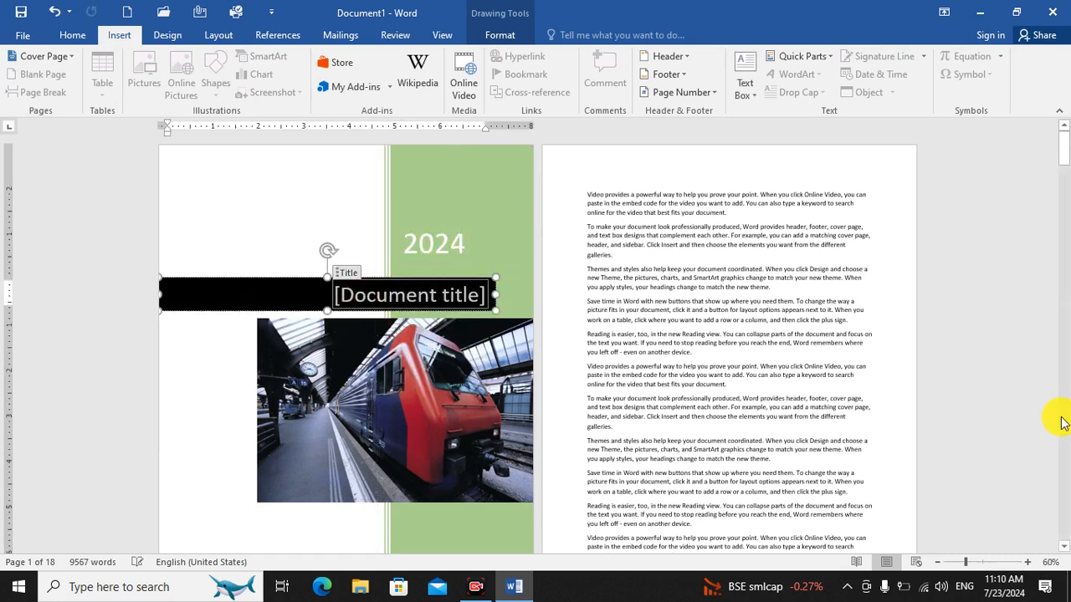
text(Computer b)
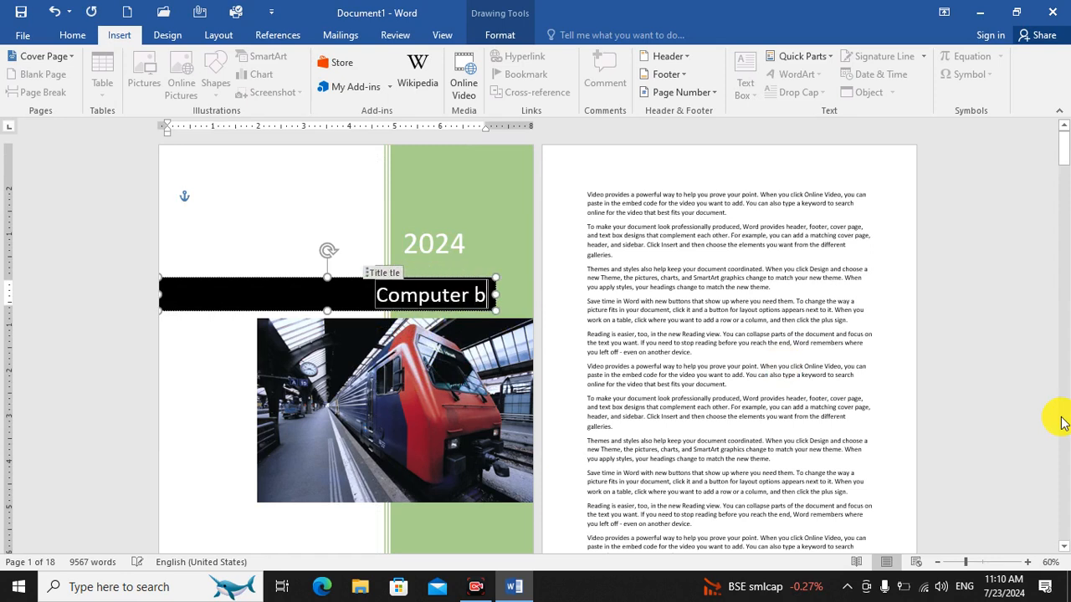
text(ook)
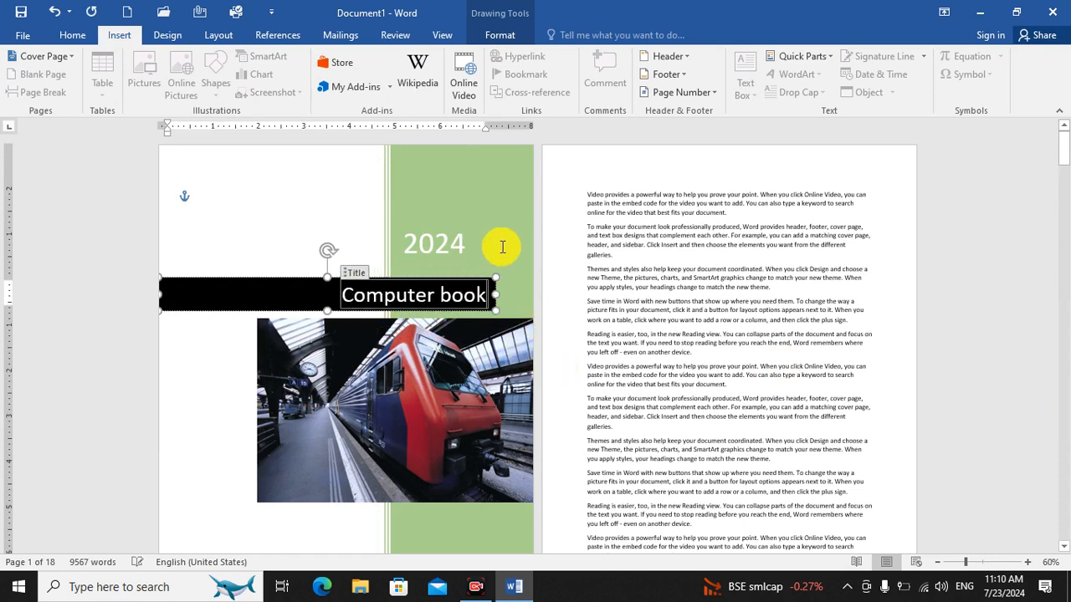
Format the cover title "Computer book" as bold, without italics, at font size 48.
click(66, 38)
click(134, 87)
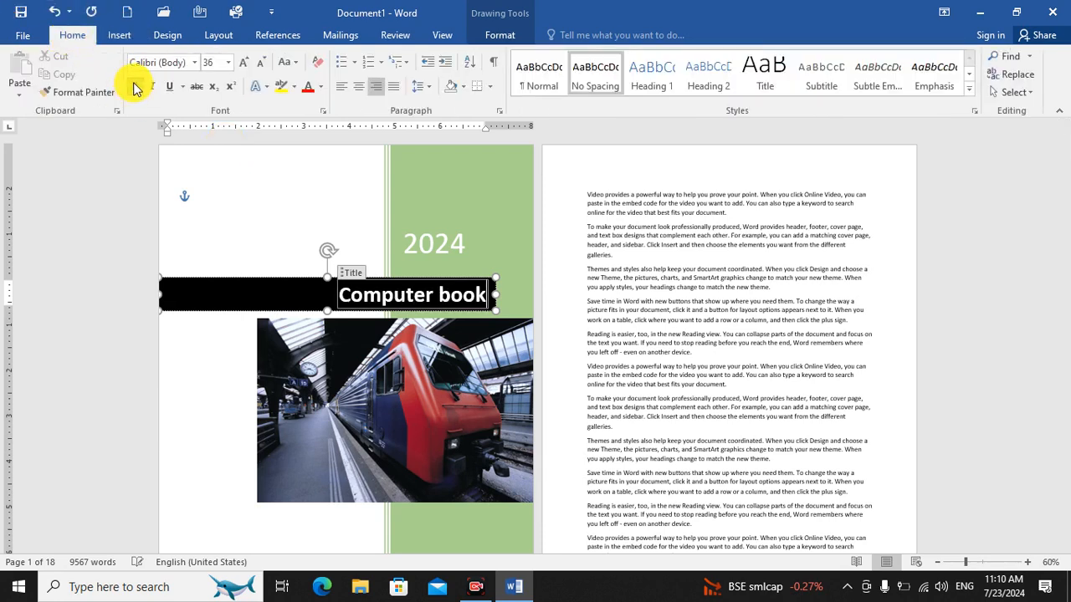
click(152, 87)
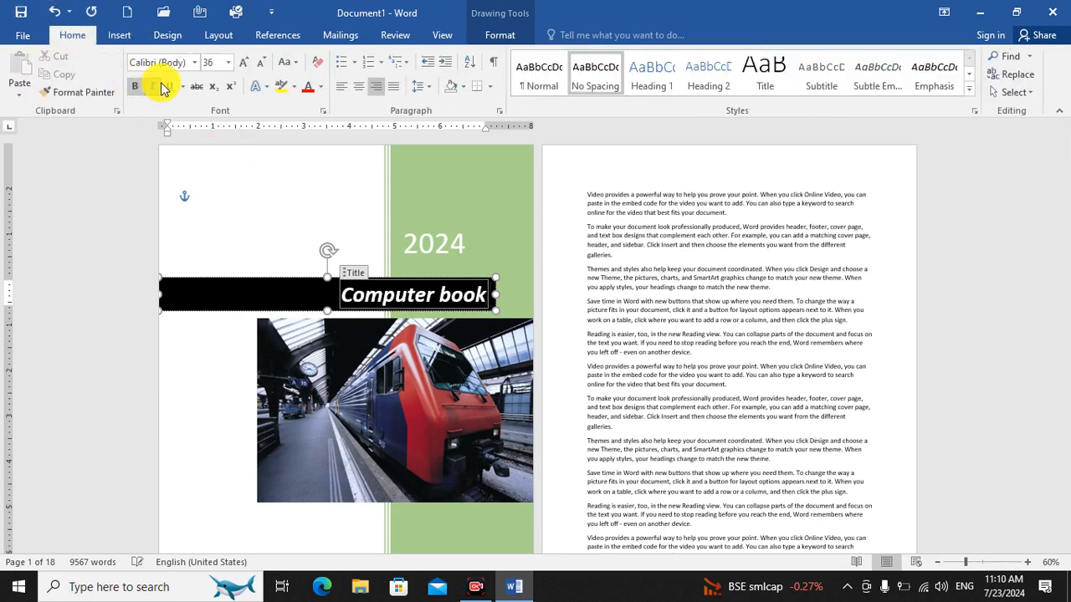
click(159, 84)
click(149, 88)
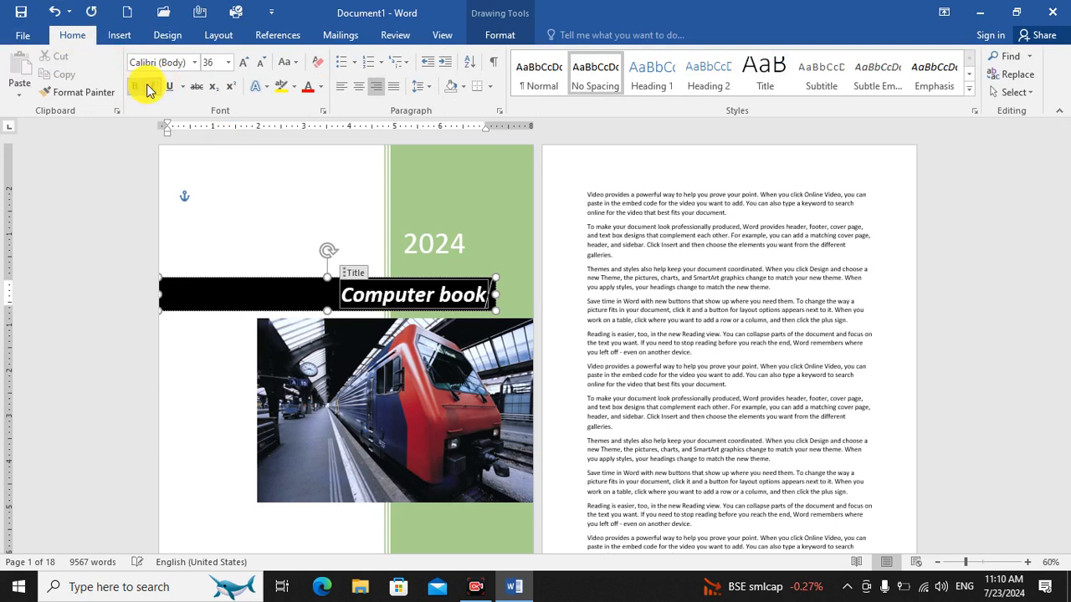
click(149, 97)
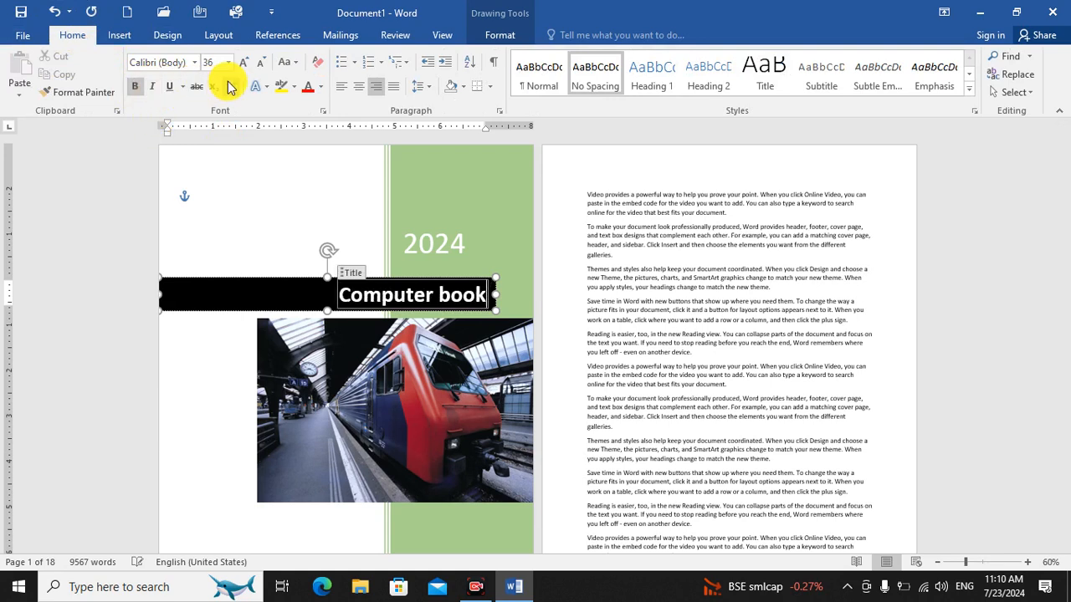
click(245, 63)
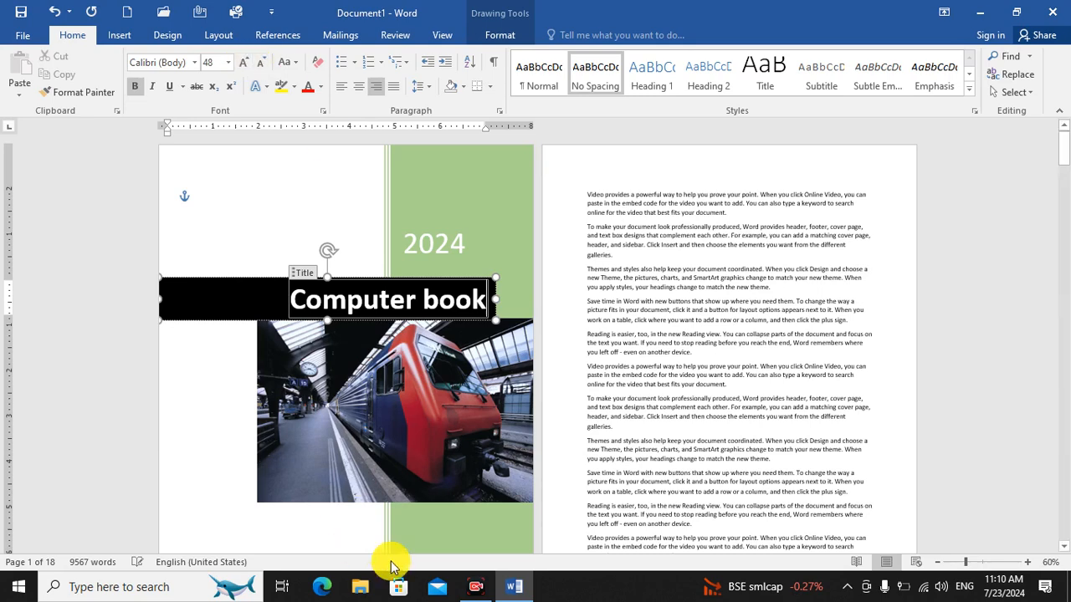
Insert a blank page between the cover page and the first paragraph of body text.
click(428, 447)
scroll(432, 365, down, 5)
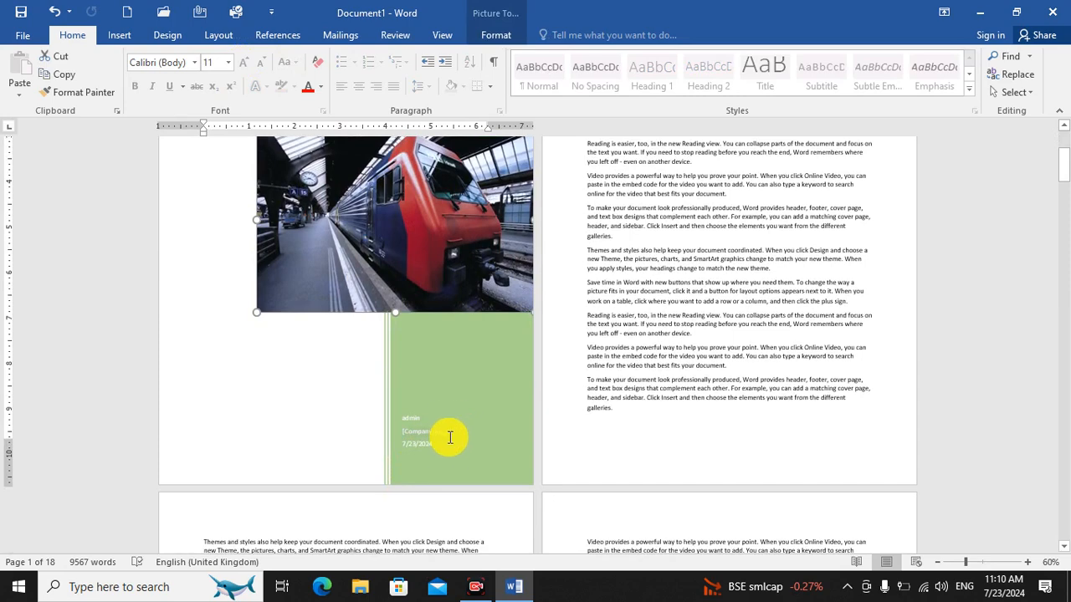
scroll(468, 431, up, 2)
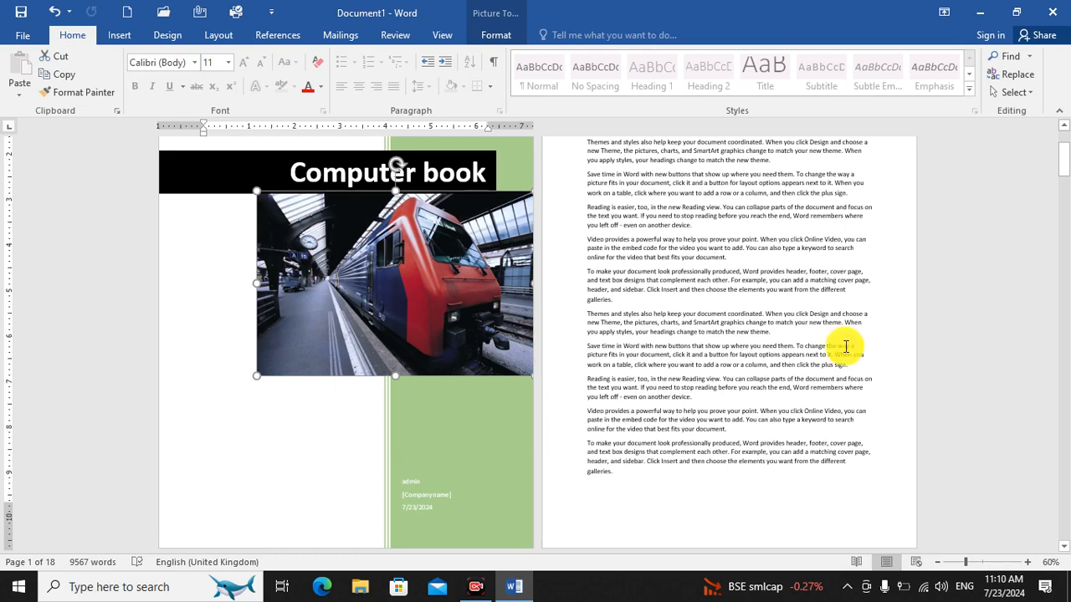
scroll(649, 322, down, 1)
scroll(649, 322, up, 3)
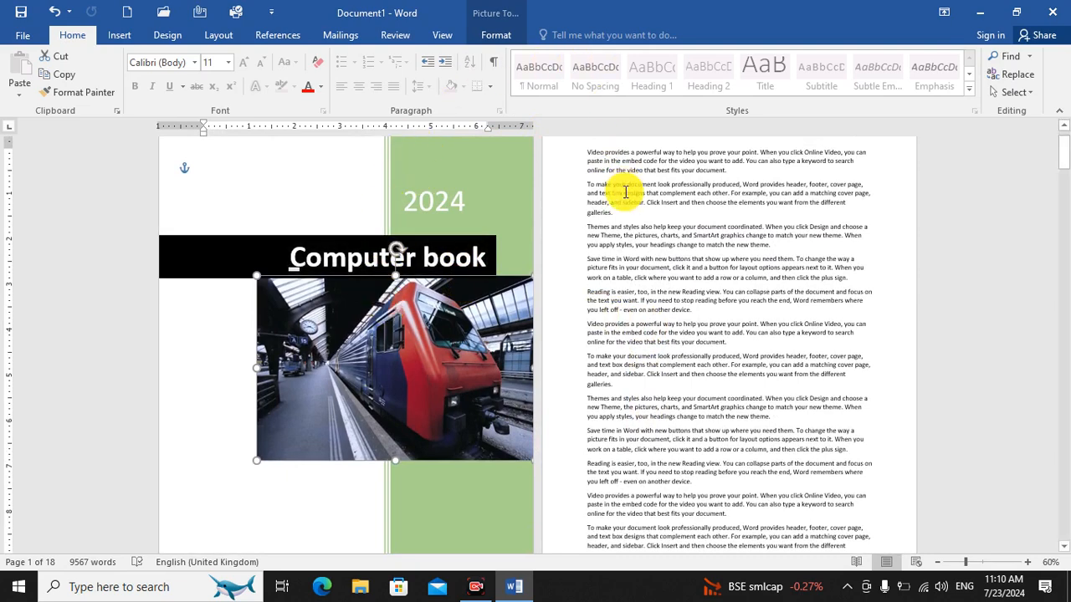
click(585, 151)
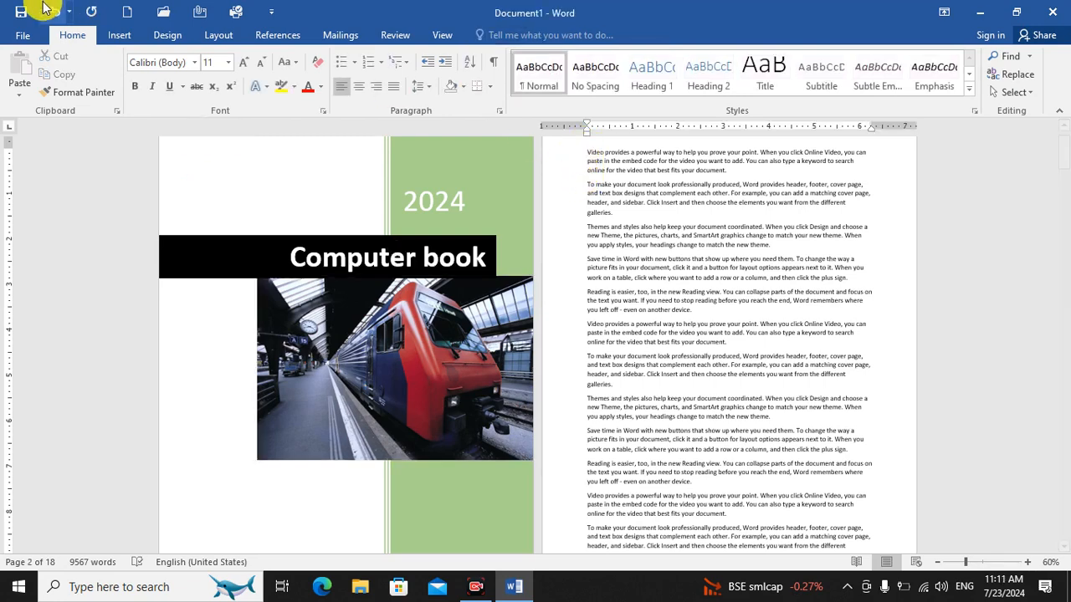
click(118, 35)
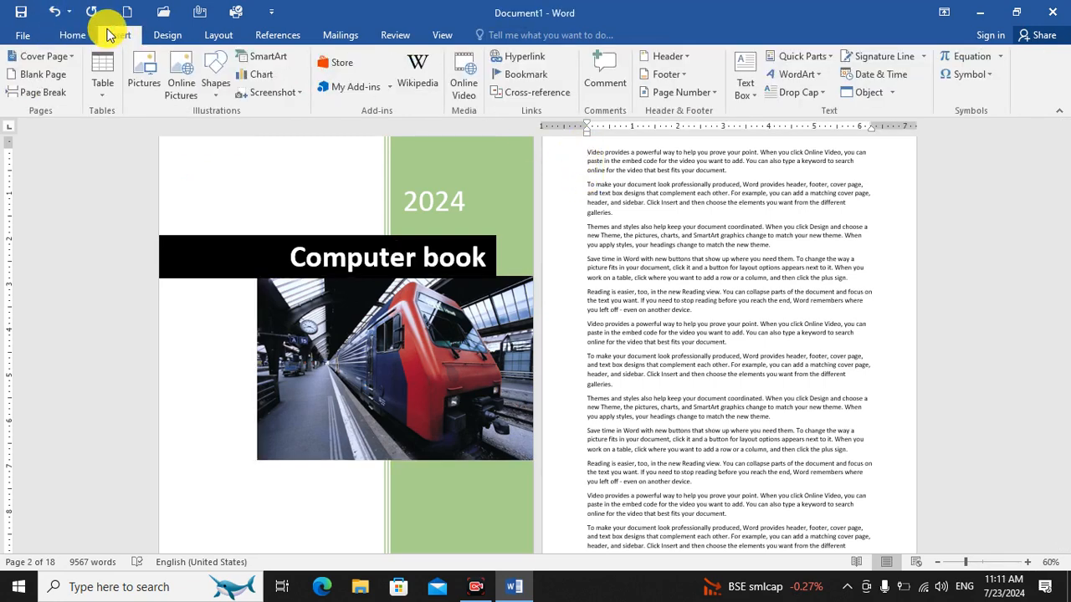
click(22, 76)
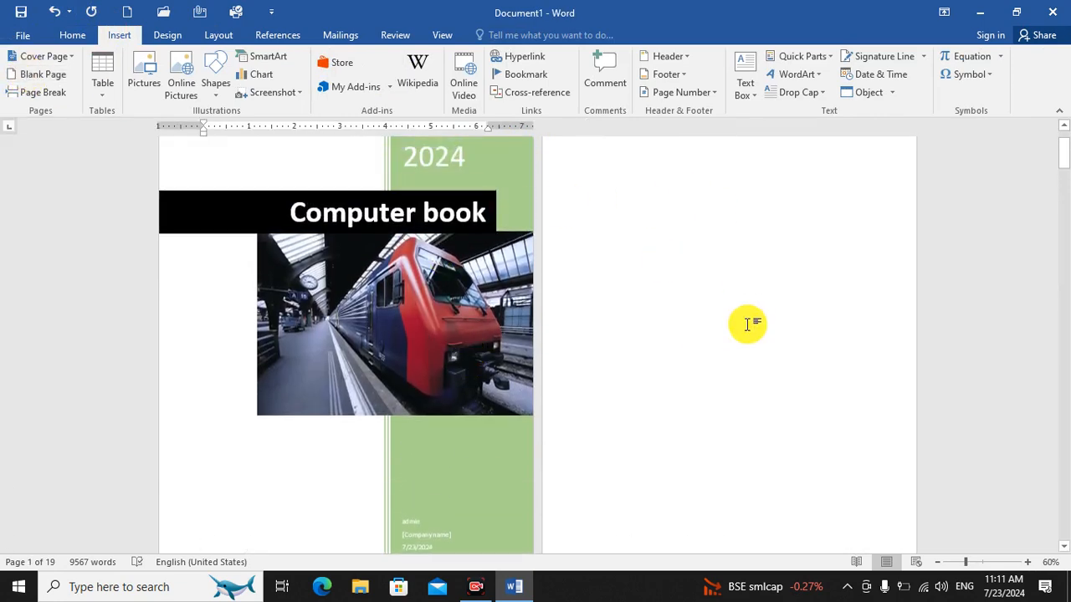
Insert a page break after the first three body paragraphs, before "Save time in Word", and select those three paragraphs.
scroll(745, 324, down, 8)
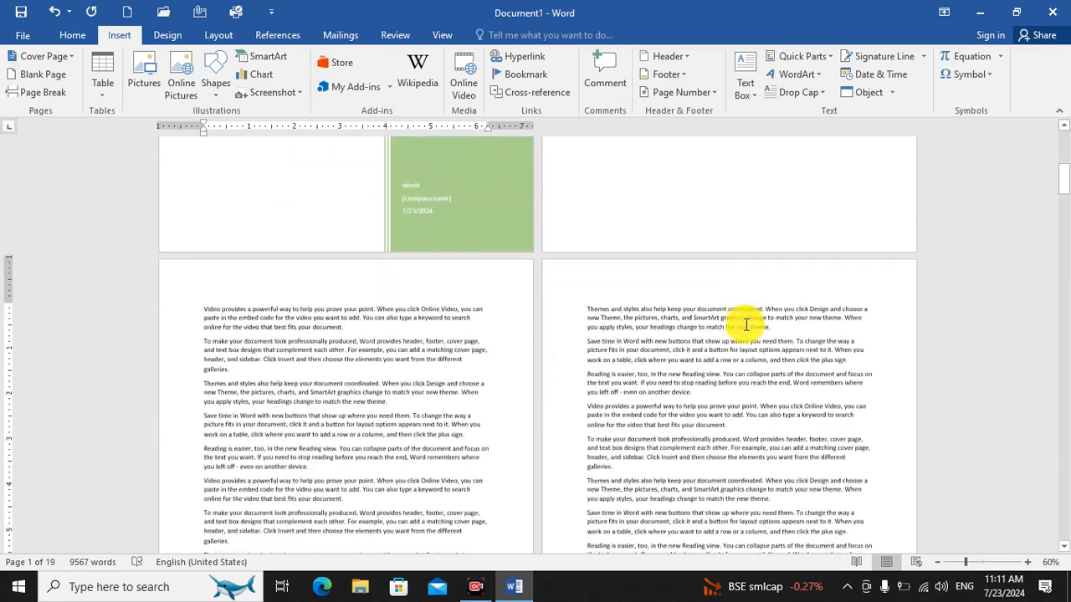
click(206, 220)
drag(208, 235, 397, 324)
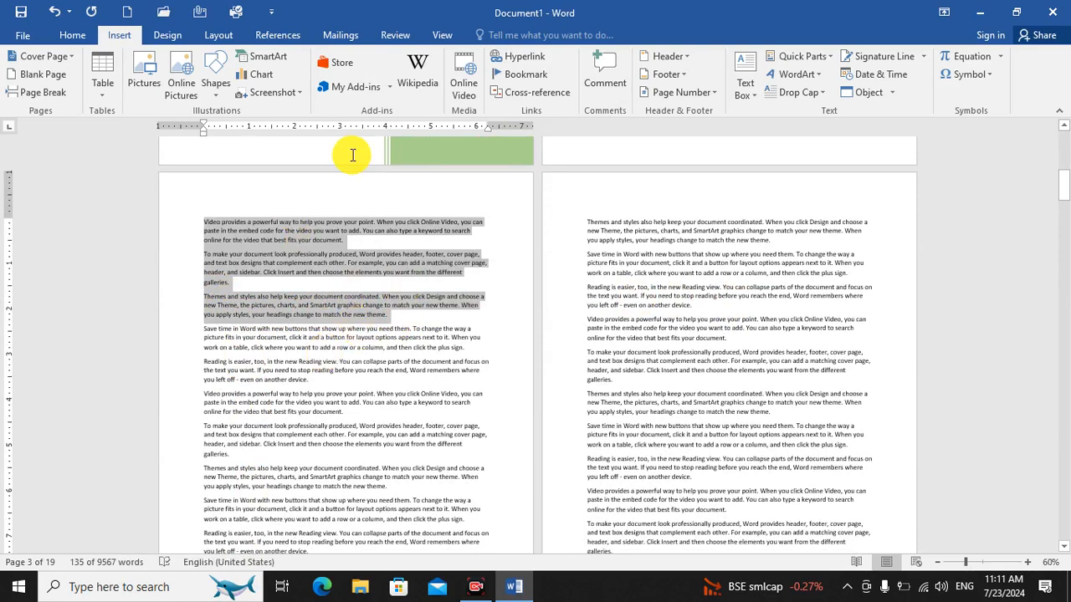
click(343, 352)
drag(201, 218, 382, 304)
click(295, 346)
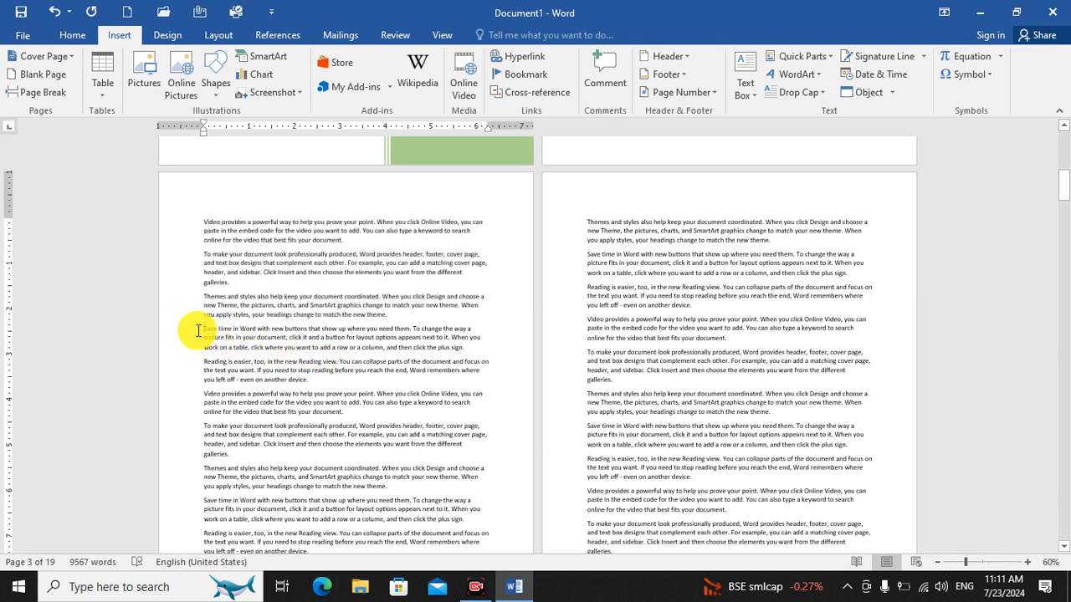
click(29, 100)
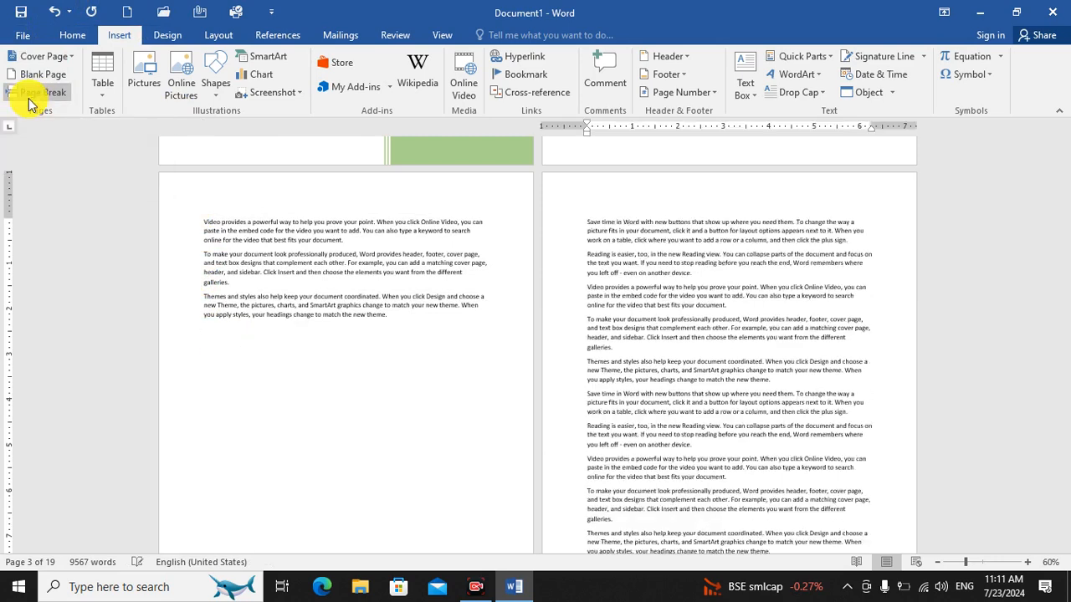
drag(205, 221, 404, 318)
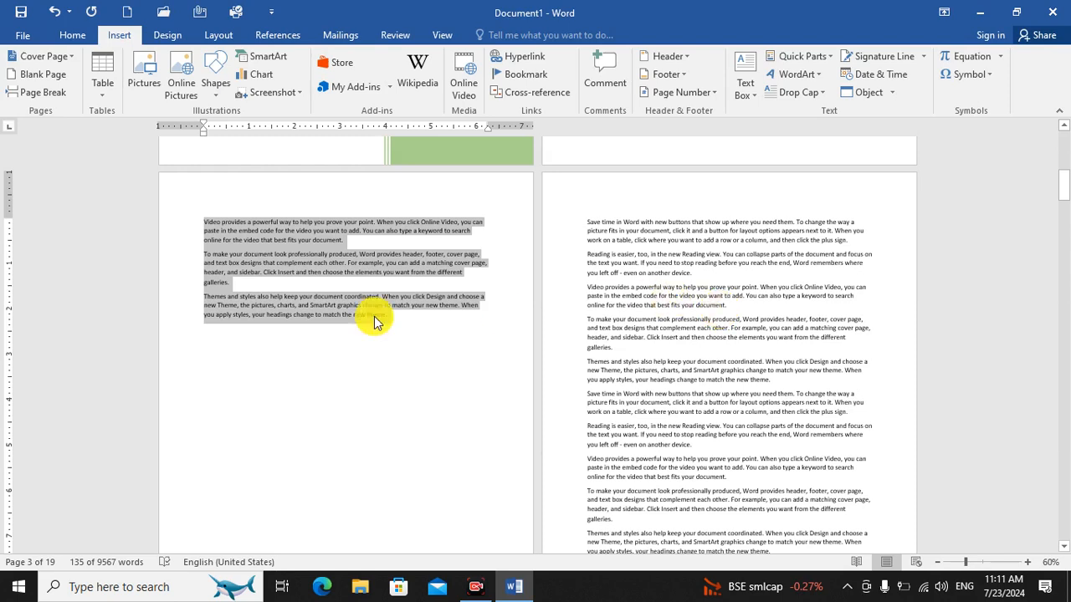
Delete the document's entire content, including the cover page and all body text.
click(390, 378)
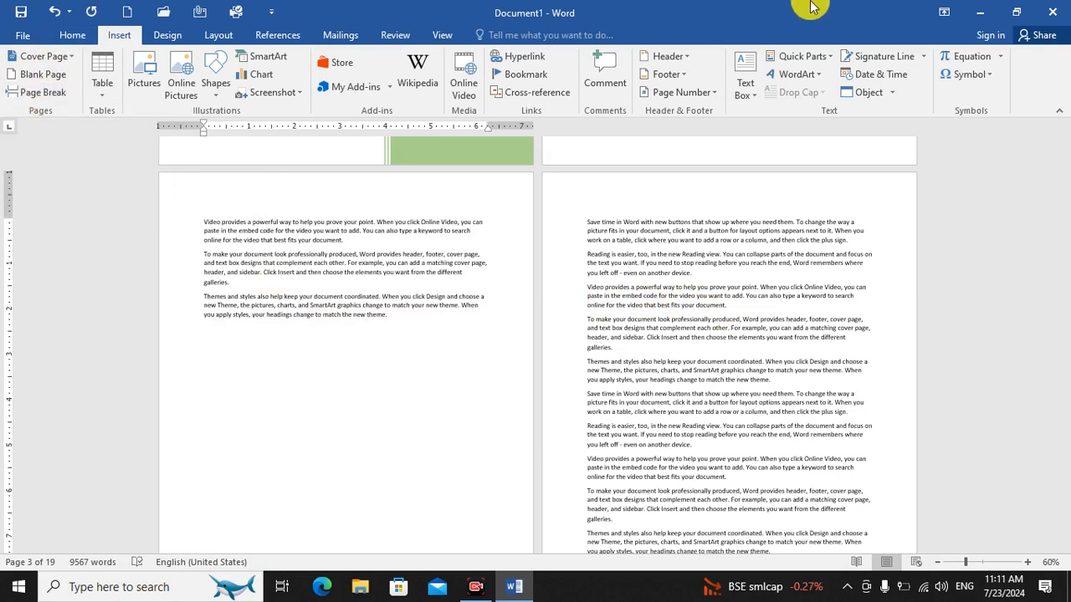
key(ctrl+a)
key(Delete)
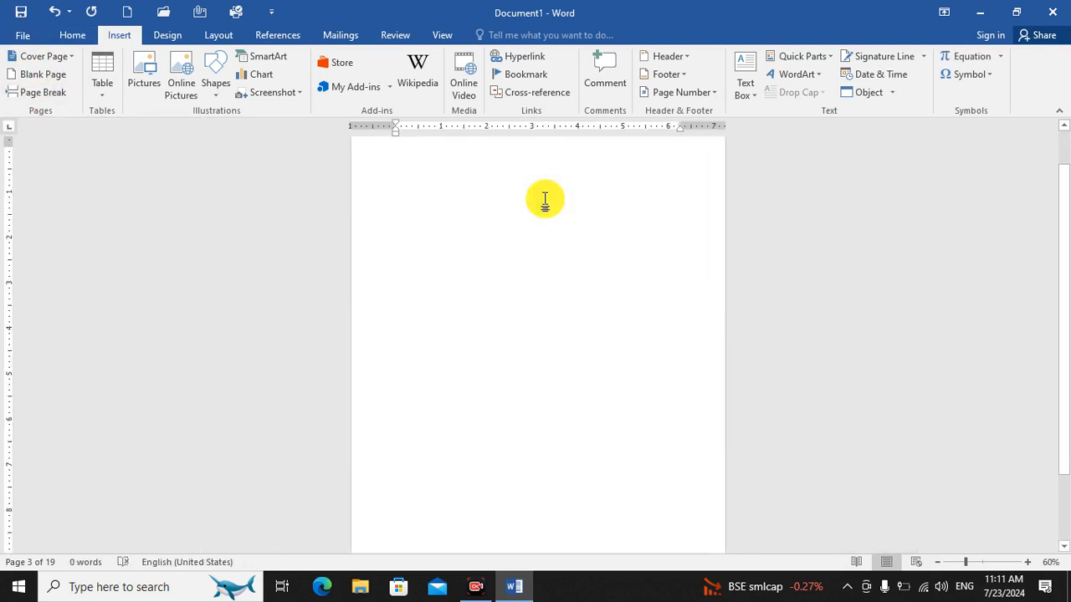
Insert a table with five columns and three rows at the start of the empty document.
click(1026, 562)
click(1026, 562)
click(1026, 562)
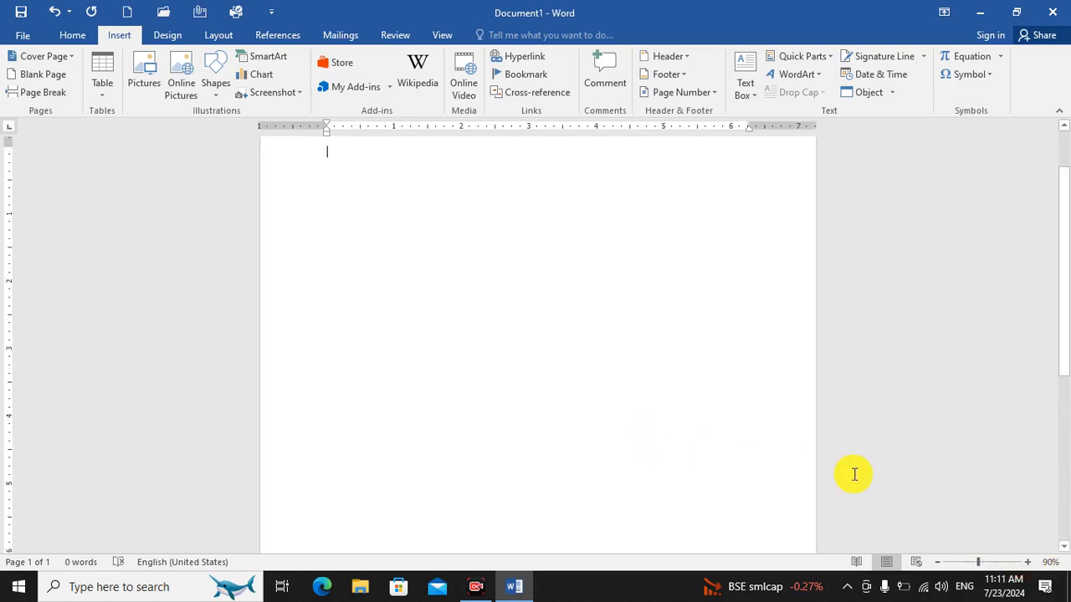
scroll(982, 484, up, 2)
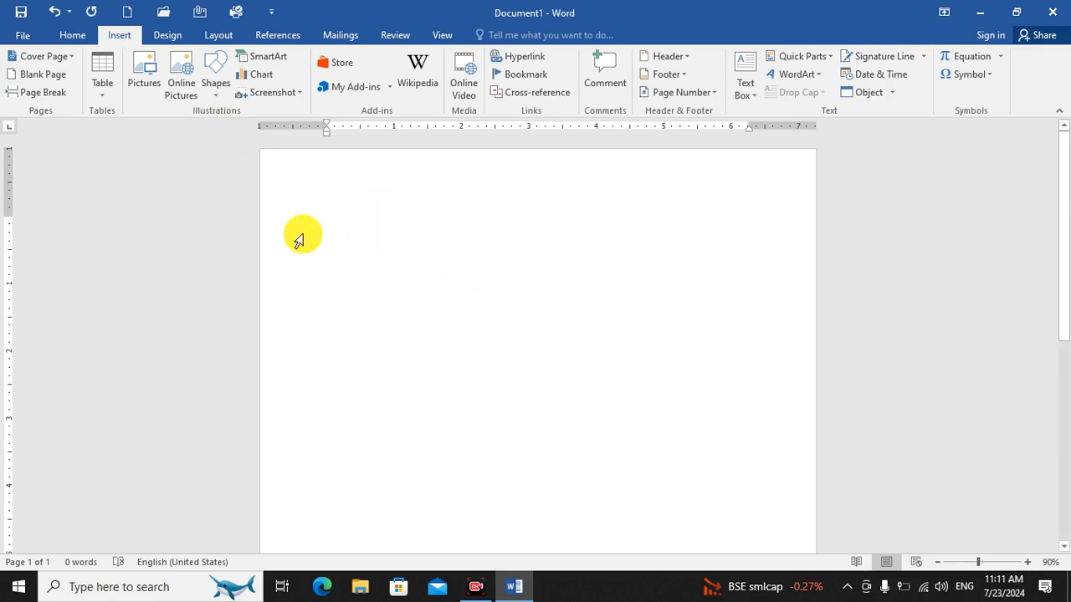
click(103, 84)
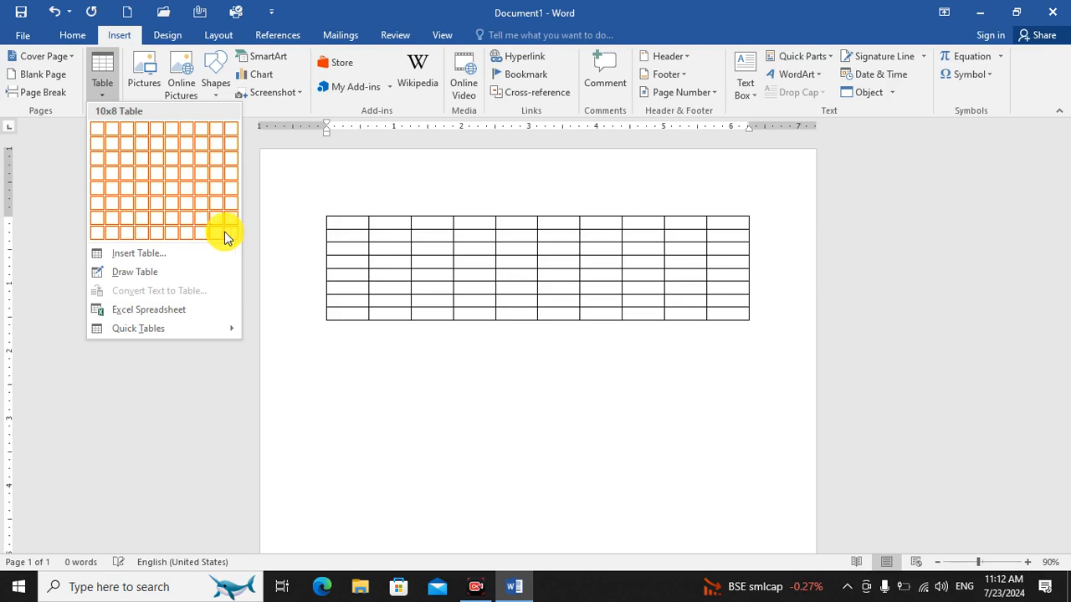
click(163, 159)
click(678, 435)
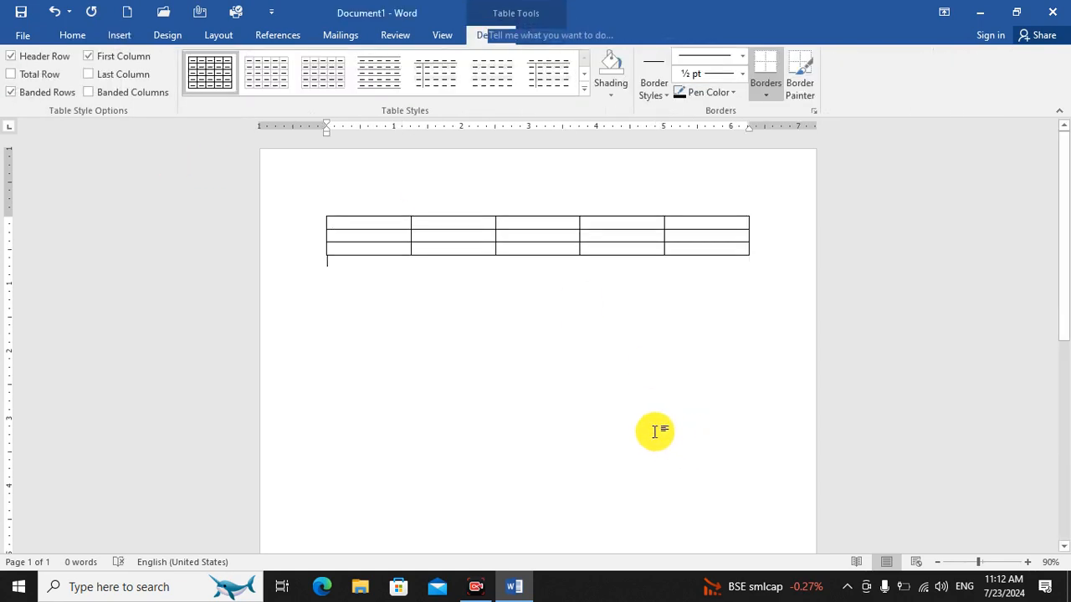
Fill the table's first row with "fdsa", "654654", ":"{", "fsd" and "fdg".
click(368, 228)
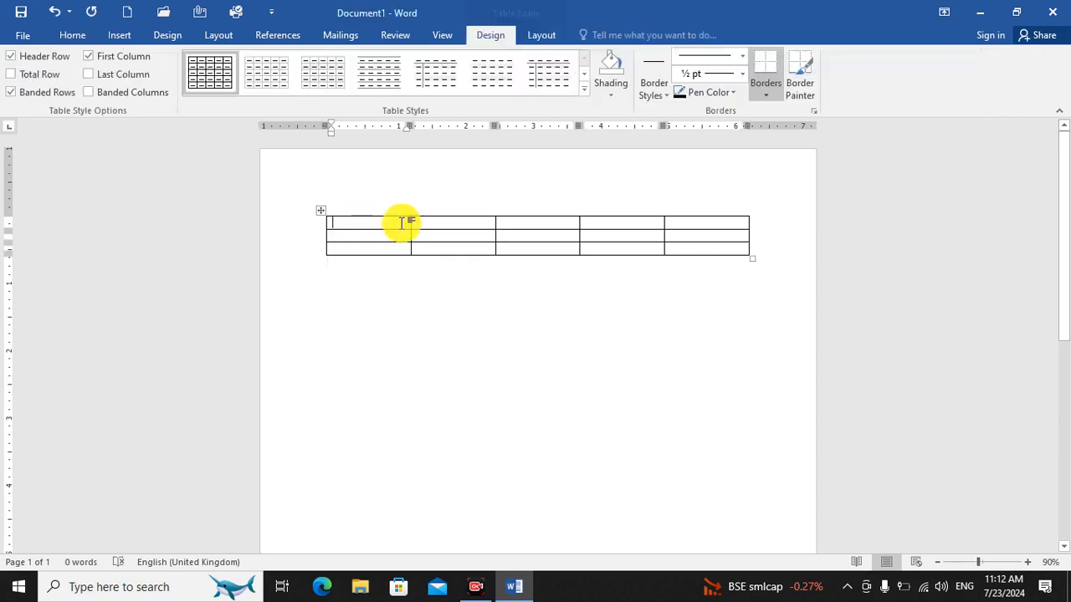
click(502, 221)
click(609, 222)
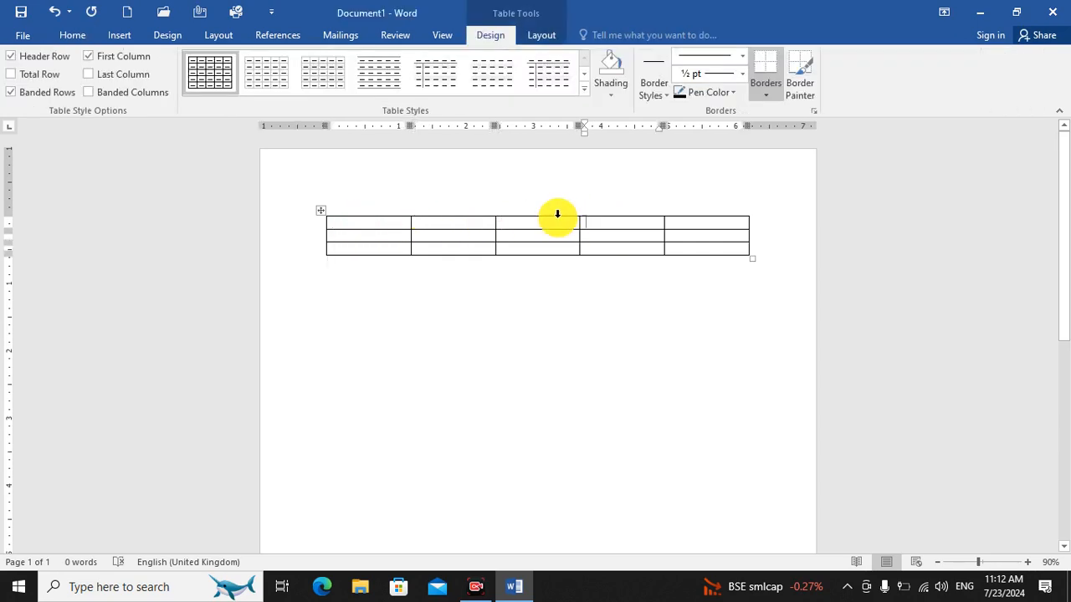
click(349, 224)
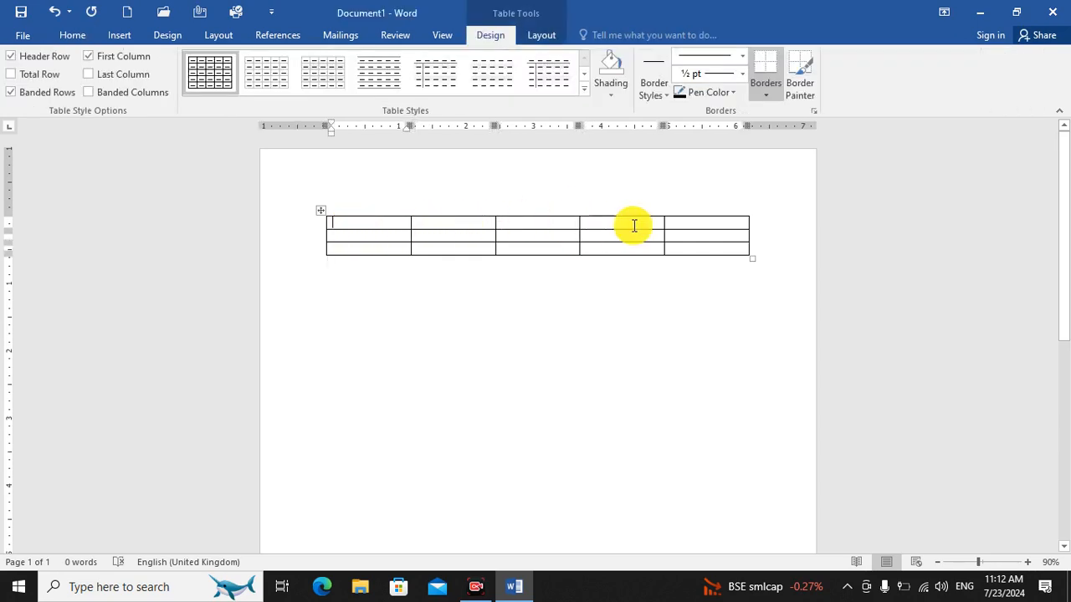
text(fdsa)
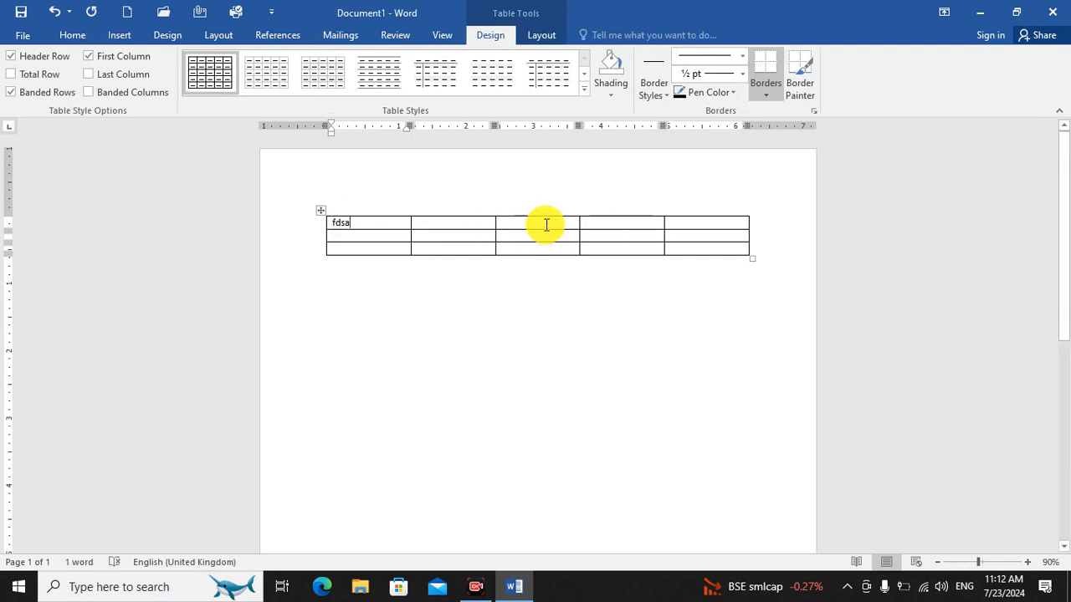
click(454, 224)
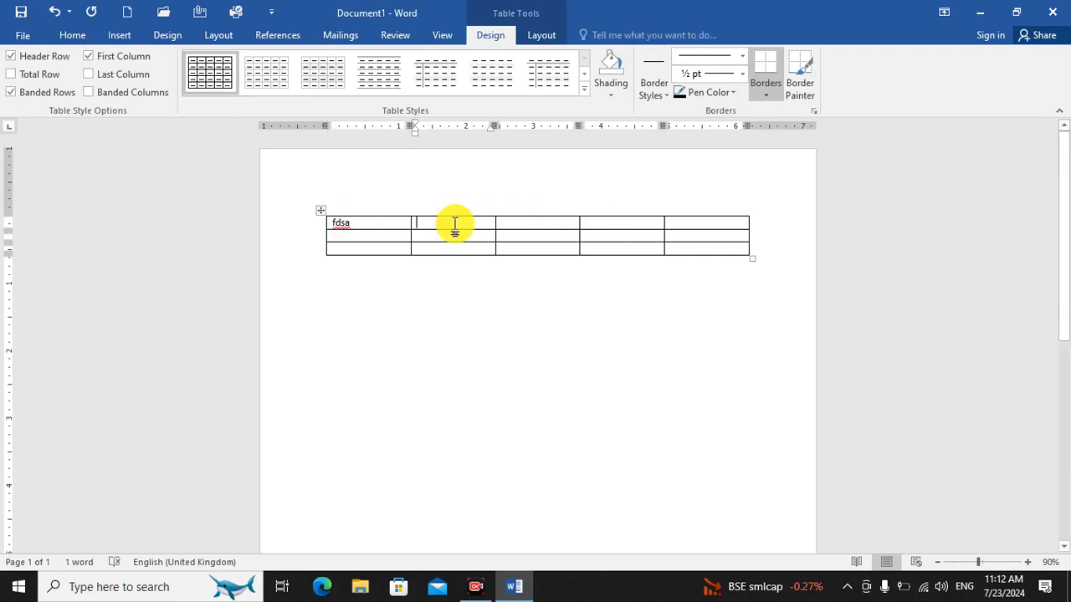
text(654654)
click(533, 224)
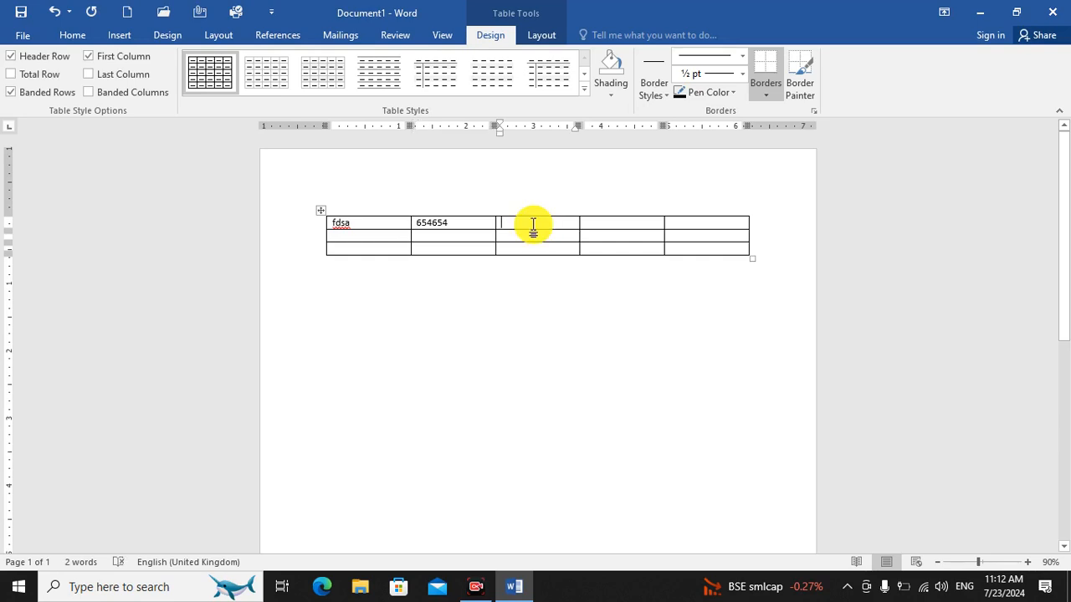
text(:"{)
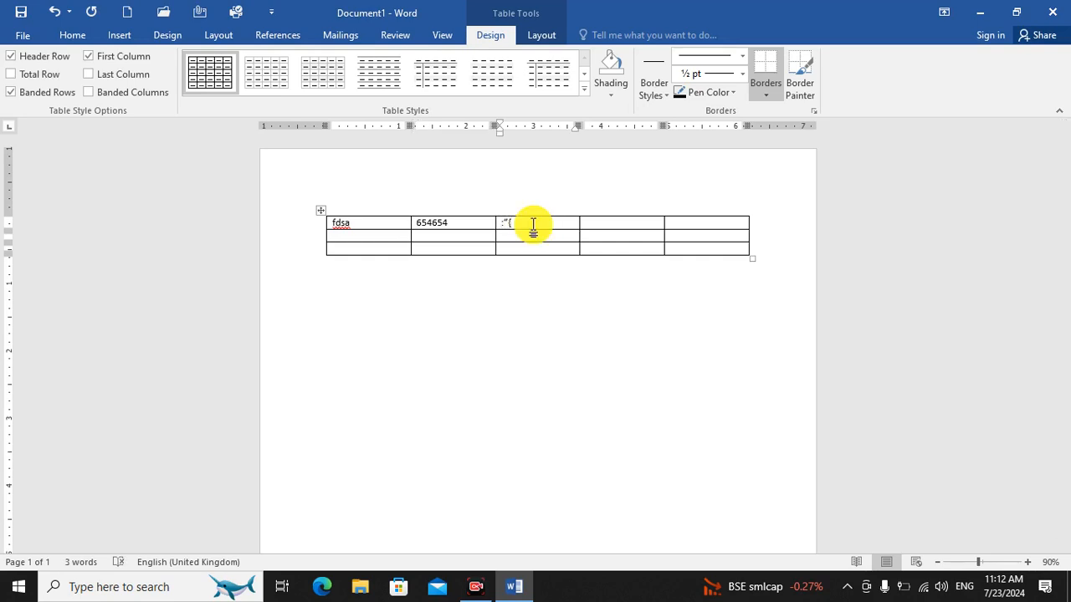
click(602, 222)
text(fsd)
click(694, 224)
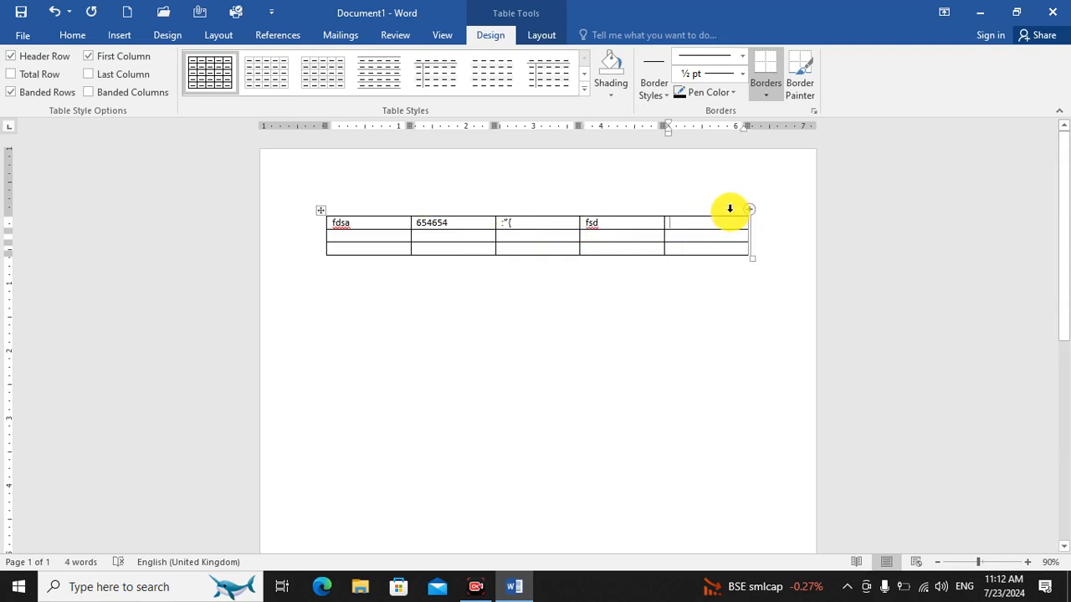
text(fdg)
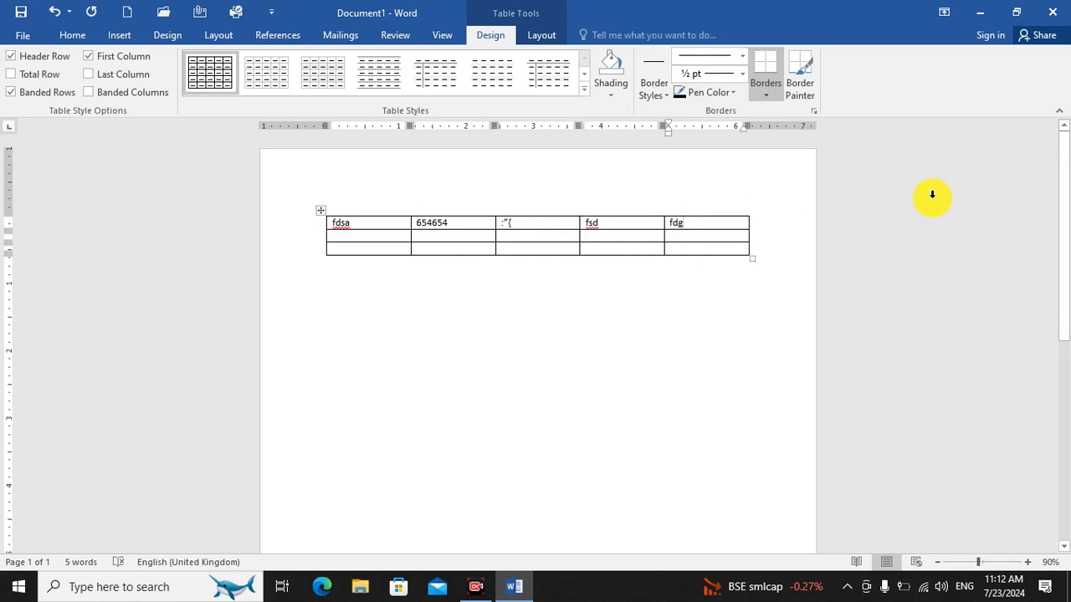
Fill the second and third rows with short sample text such as "Gjhg", and add a fourth row with similar text.
key(Tab)
text(Gjhg)
key(Tab)
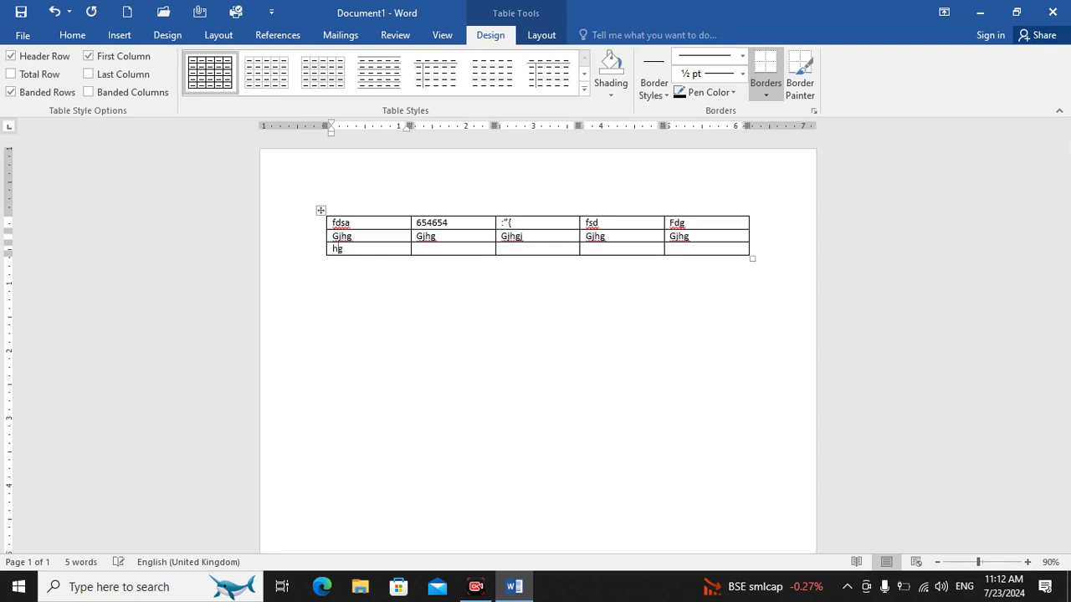
key(Tab)
text(g)
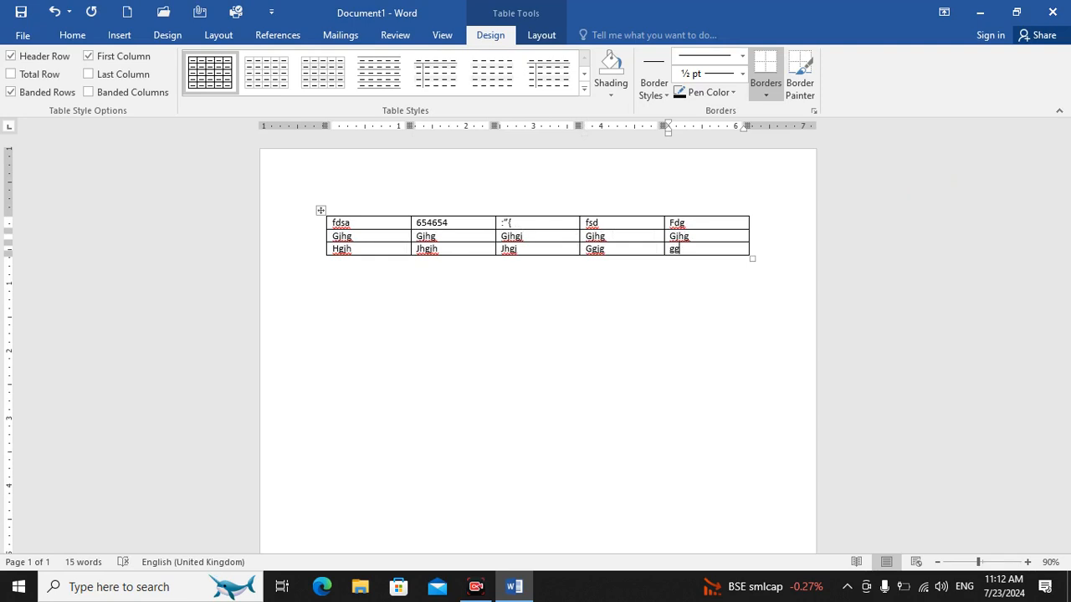
key(Tab)
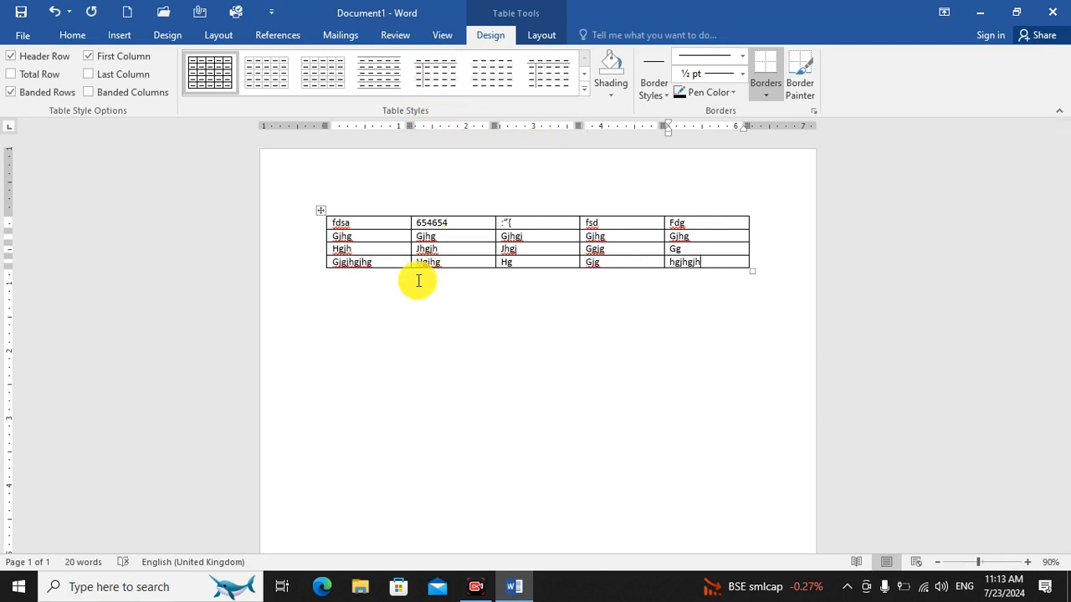
click(572, 388)
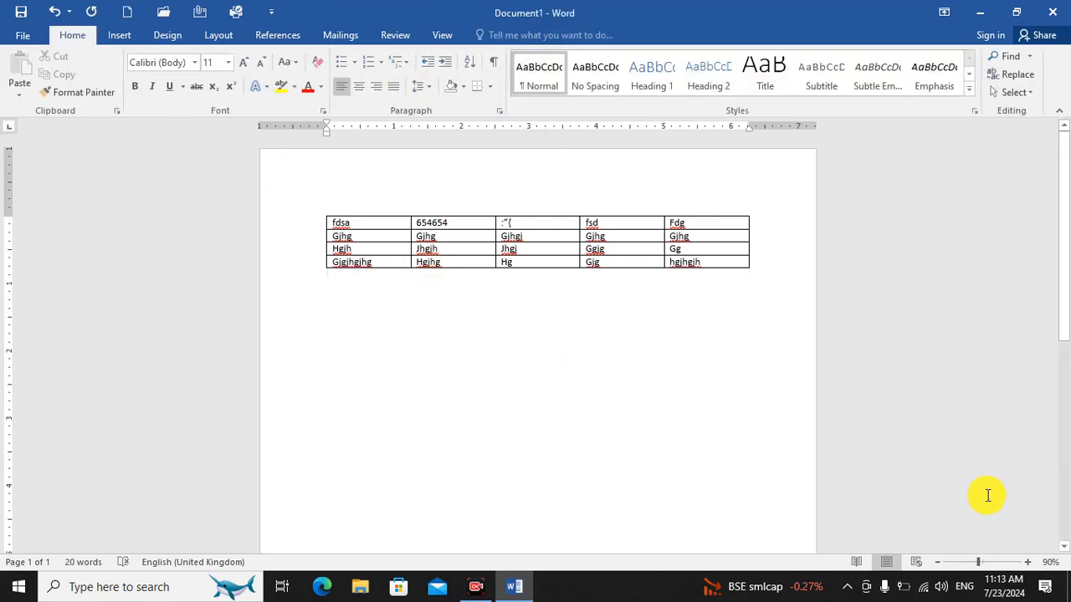
Clear the text from all the table's cells without removing the grid, and undo the clearing.
click(1028, 565)
click(1028, 565)
click(1027, 564)
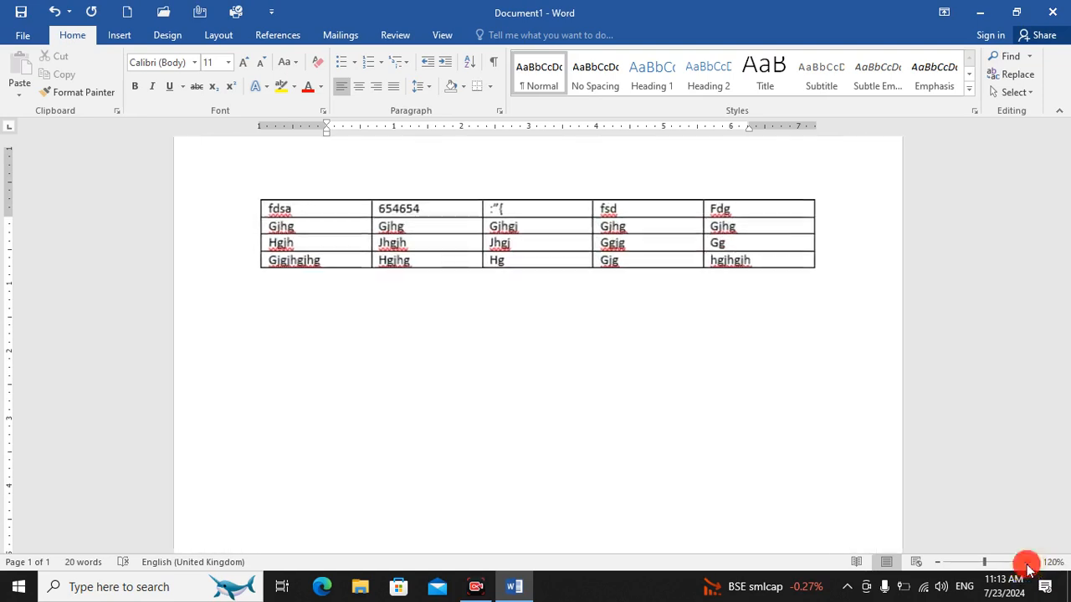
click(1027, 565)
click(1027, 564)
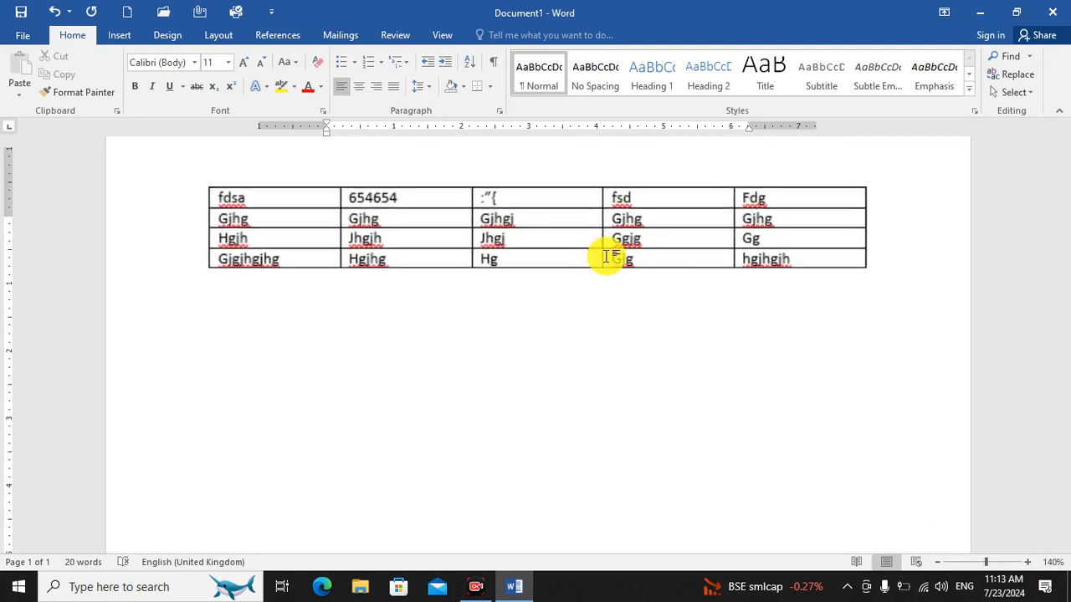
click(267, 193)
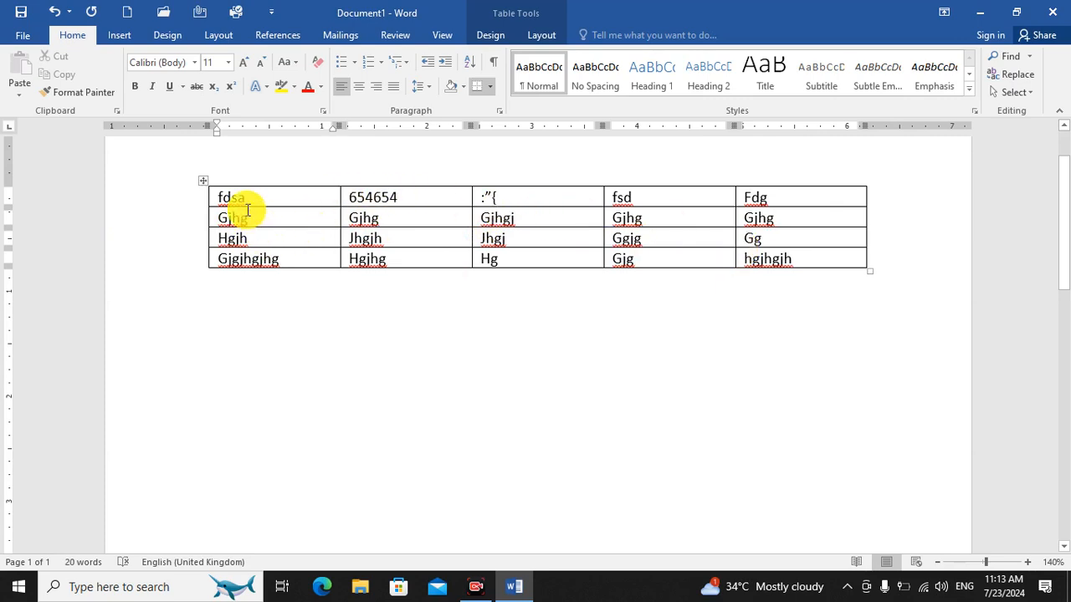
drag(222, 197, 784, 261)
key(Delete)
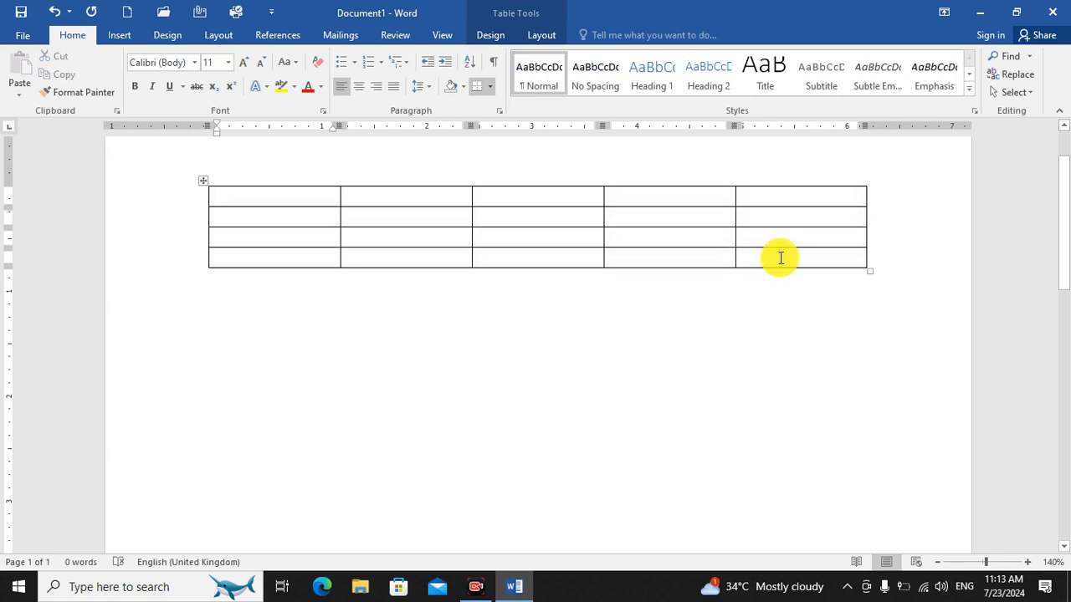
key(ctrl+z)
click(631, 368)
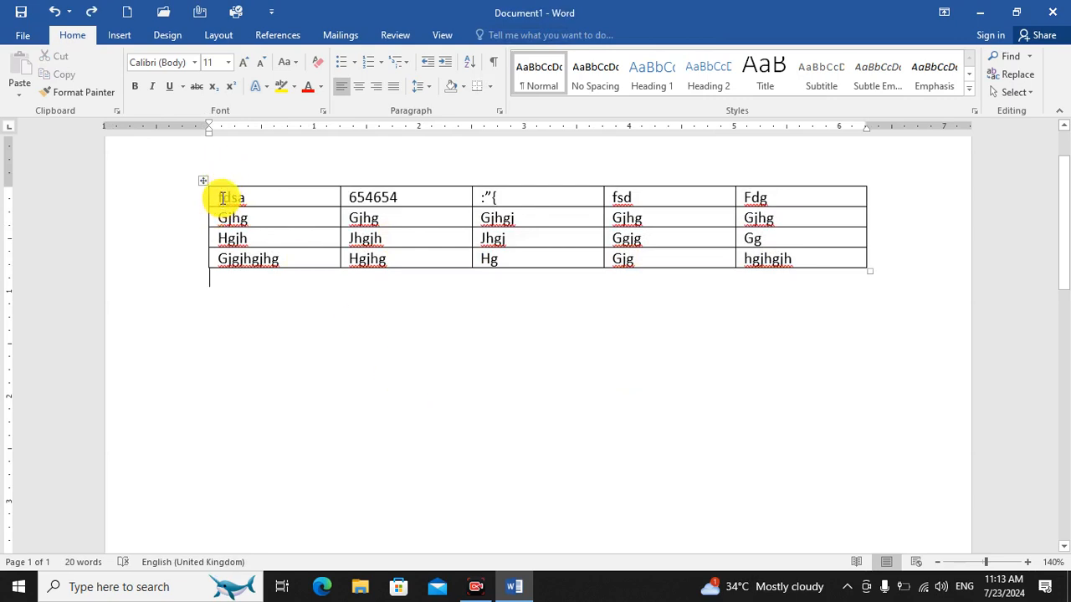
Select the table together with the empty line below it, delete the whole table, and undo the deletion.
drag(220, 198, 798, 320)
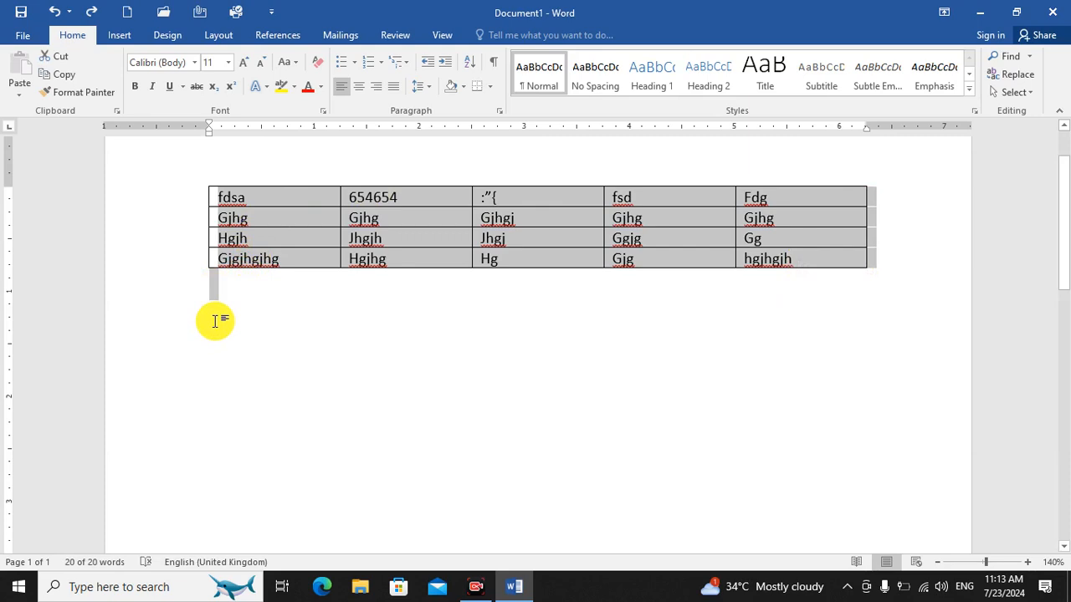
key(BackSpace)
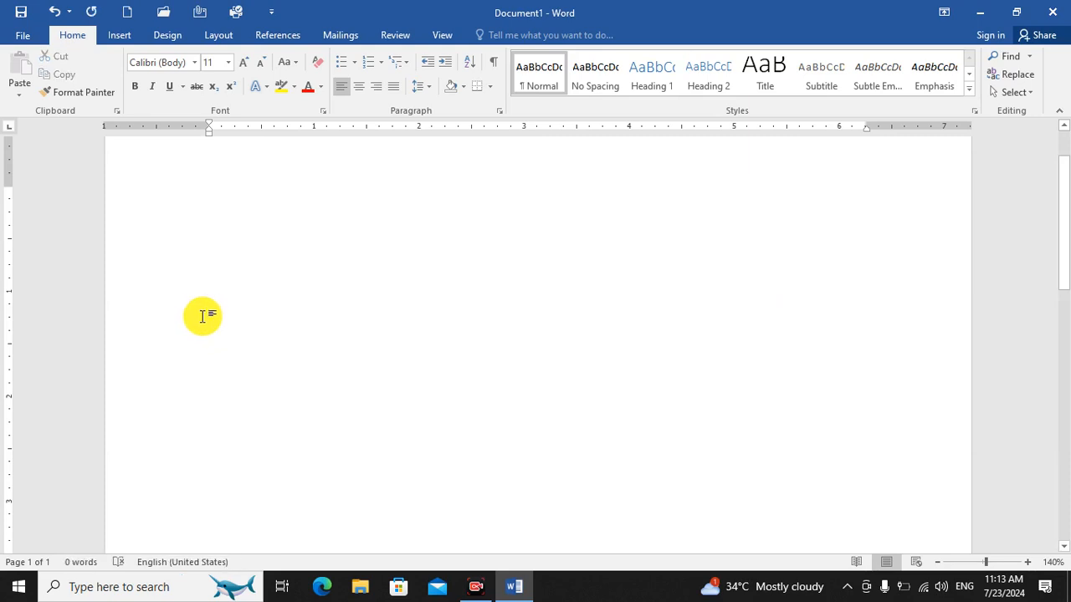
key(ctrl+z)
click(555, 404)
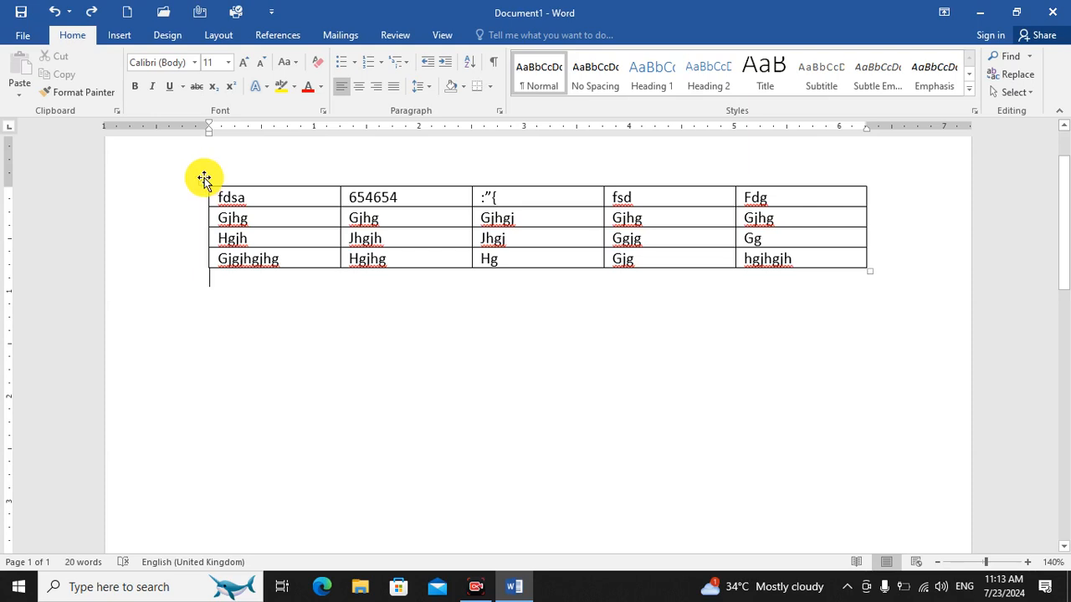
Shrink the table to about 3.5 inches wide and move it slightly down to the horizontal centre of the page.
drag(870, 275, 572, 241)
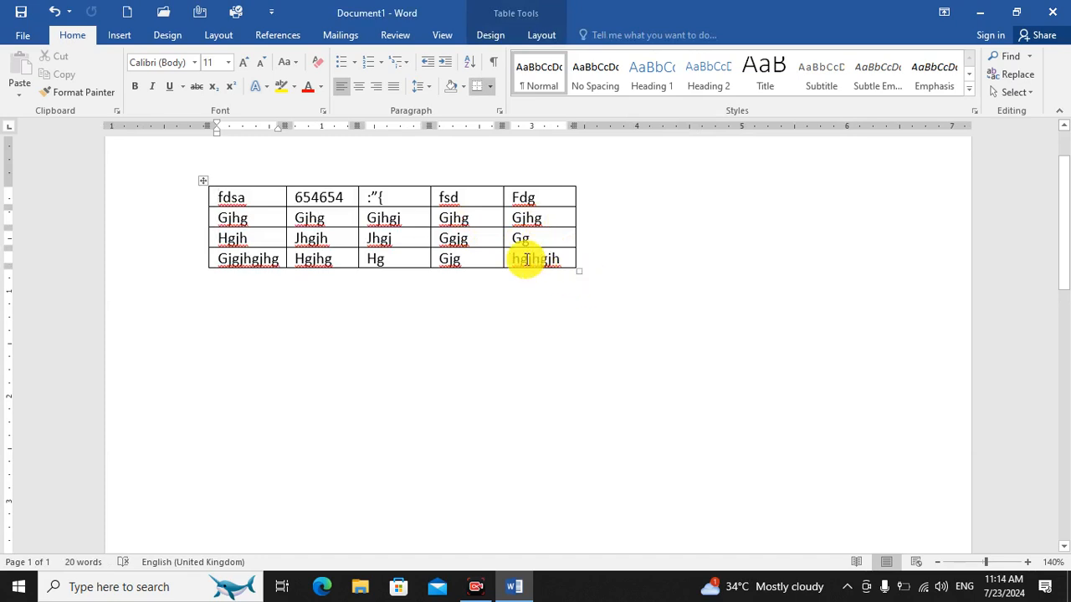
drag(203, 182, 349, 210)
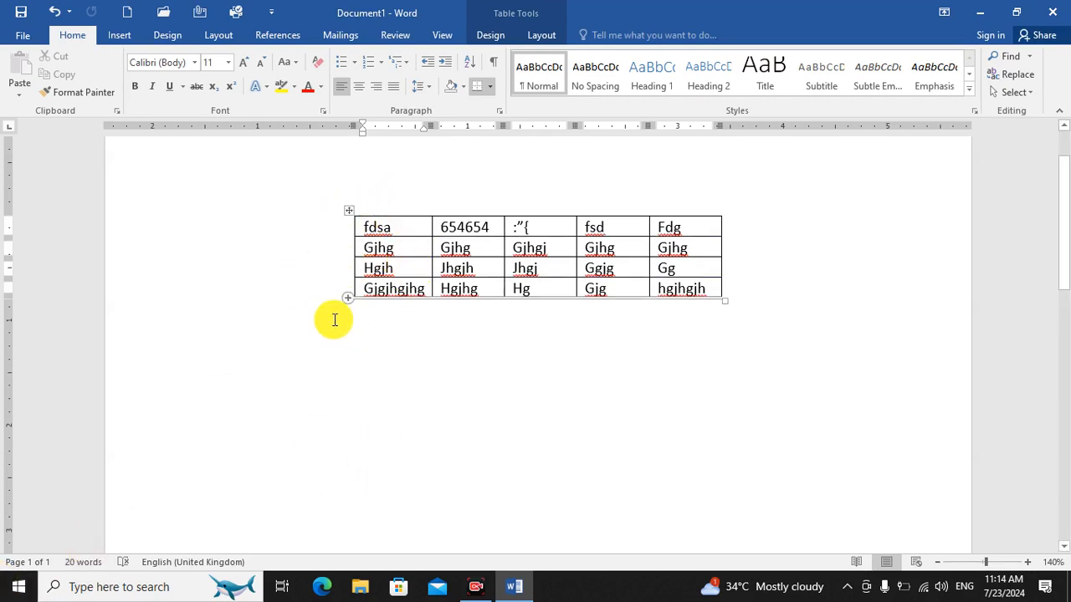
Select the entire resized table, erase only its cell contents, and undo the erasure.
click(349, 212)
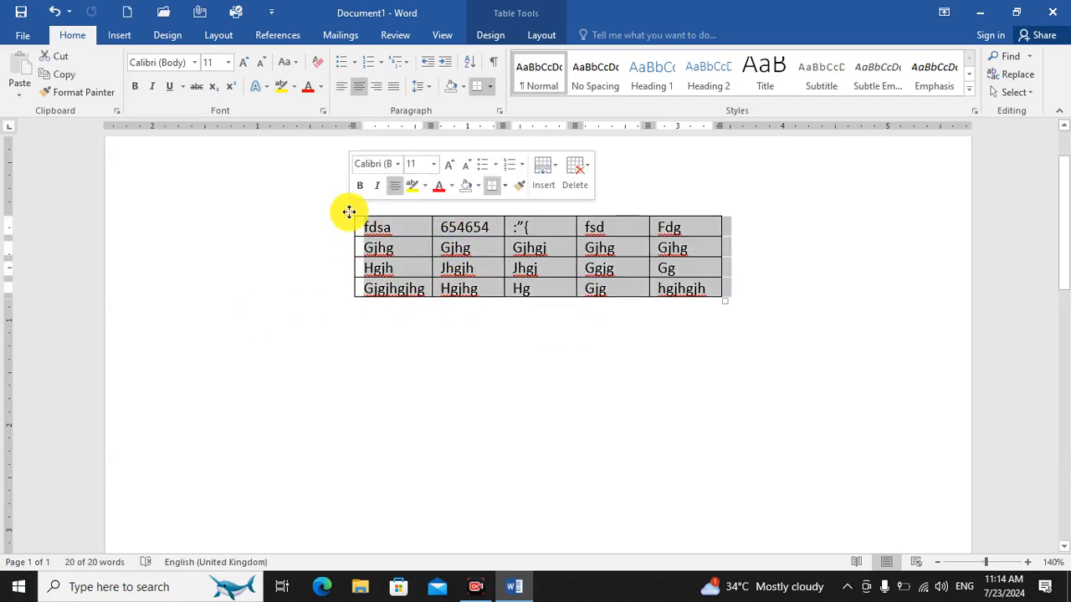
key(Delete)
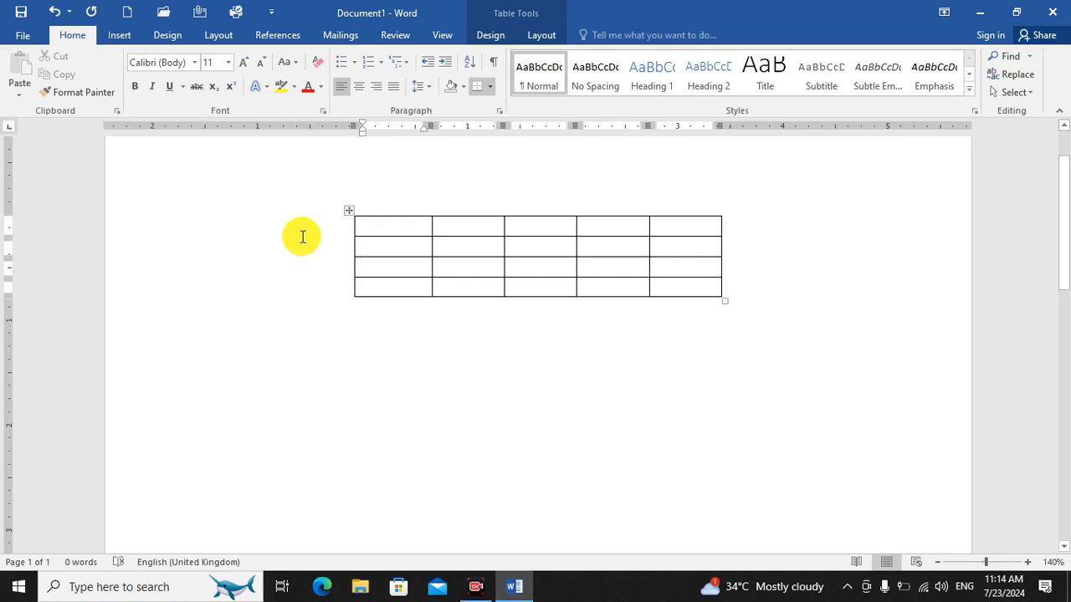
key(ctrl+z)
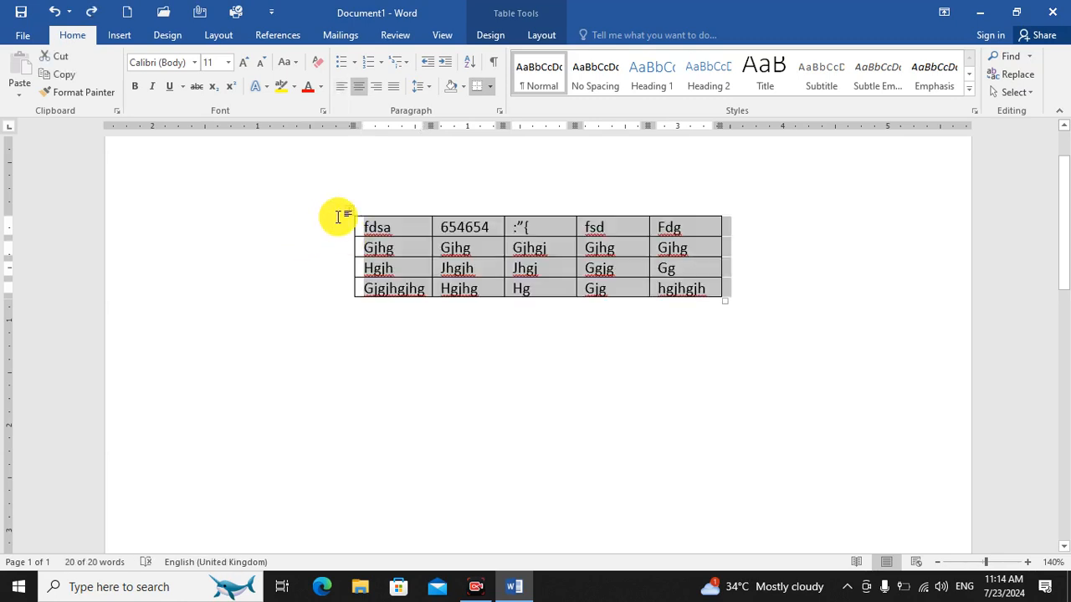
Cut the entire selected table from the page, and undo the cut.
right_click(348, 214)
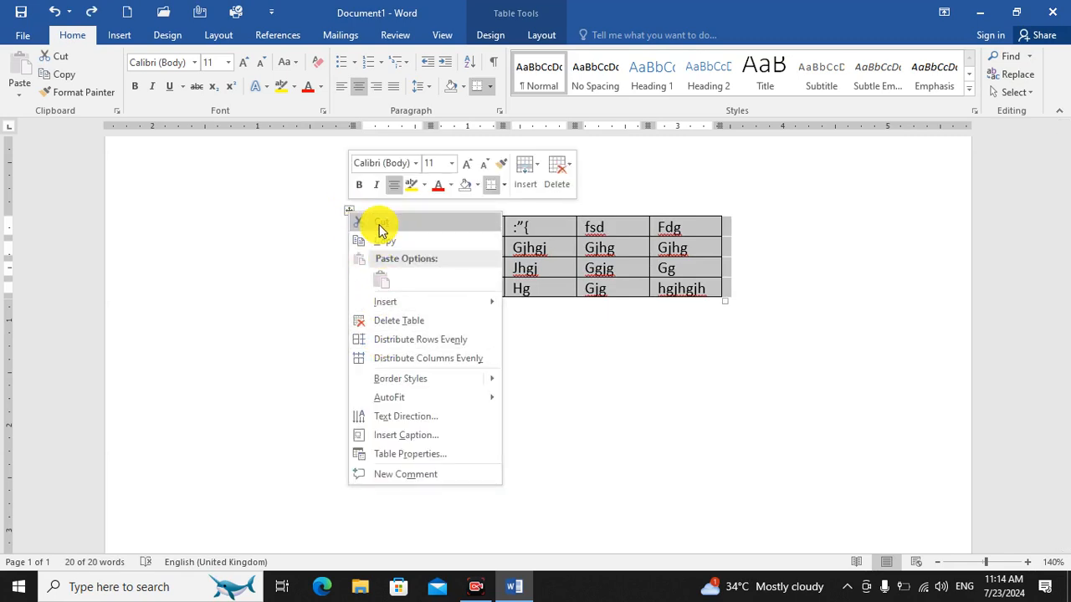
click(378, 224)
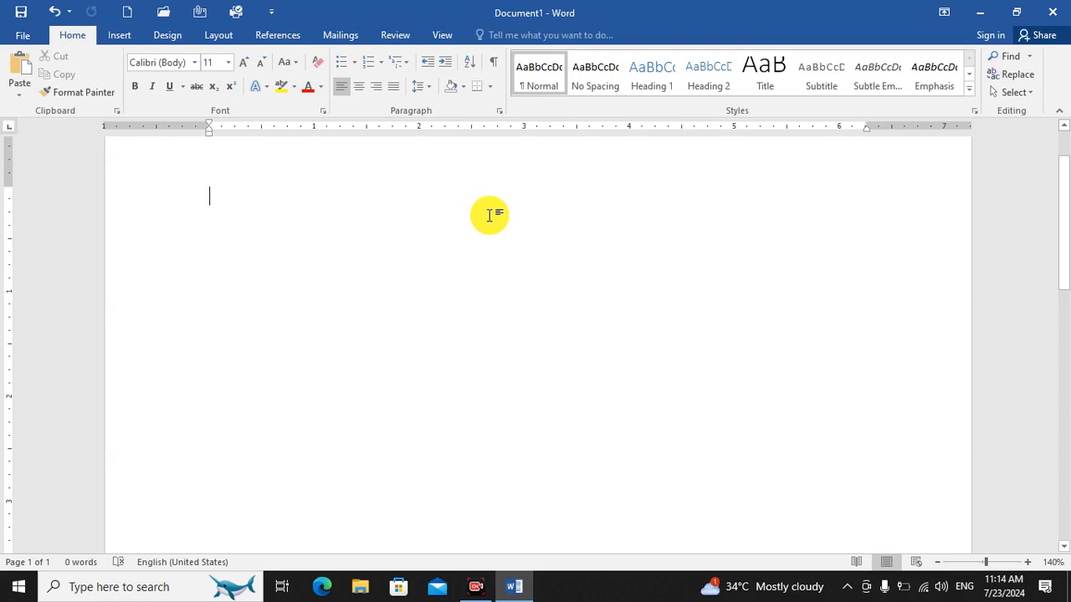
key(ctrl+z)
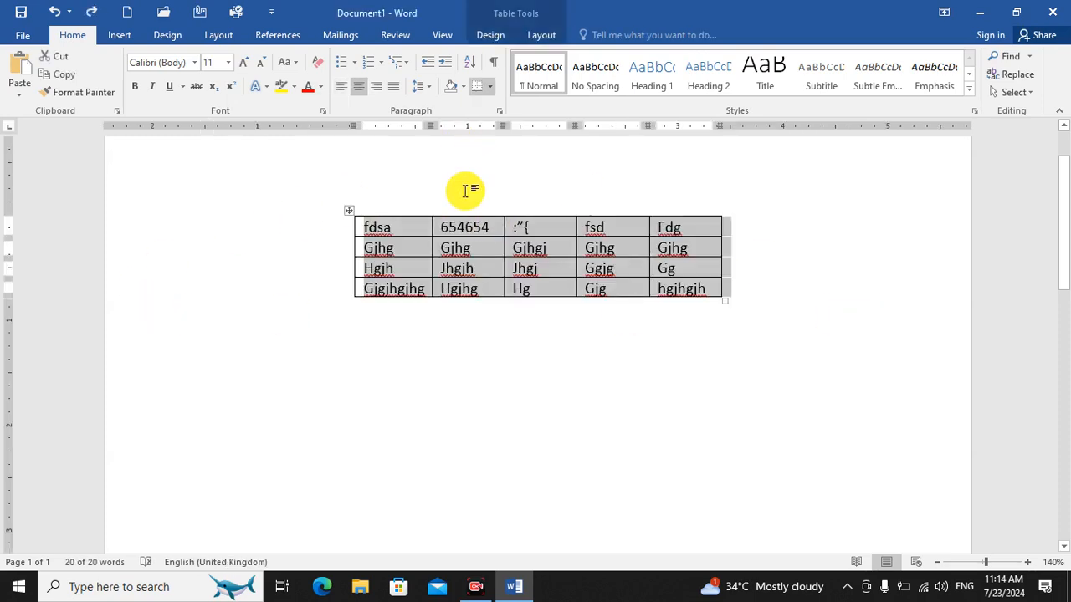
Clear the cell contents of the table's first row, and cut the whole table from the page.
click(619, 350)
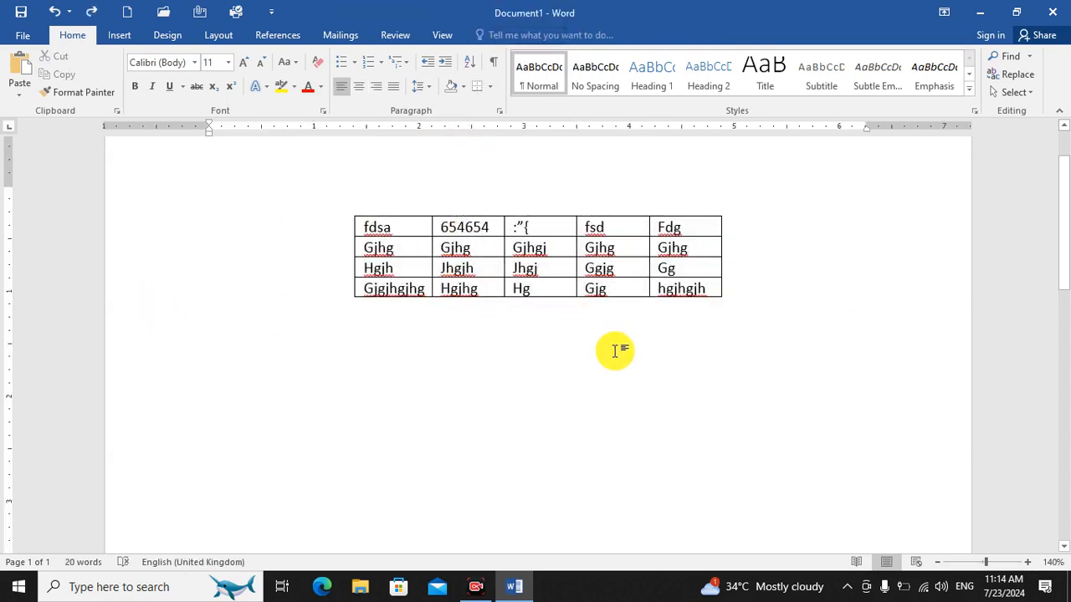
click(217, 201)
drag(413, 234, 410, 276)
drag(387, 223, 648, 226)
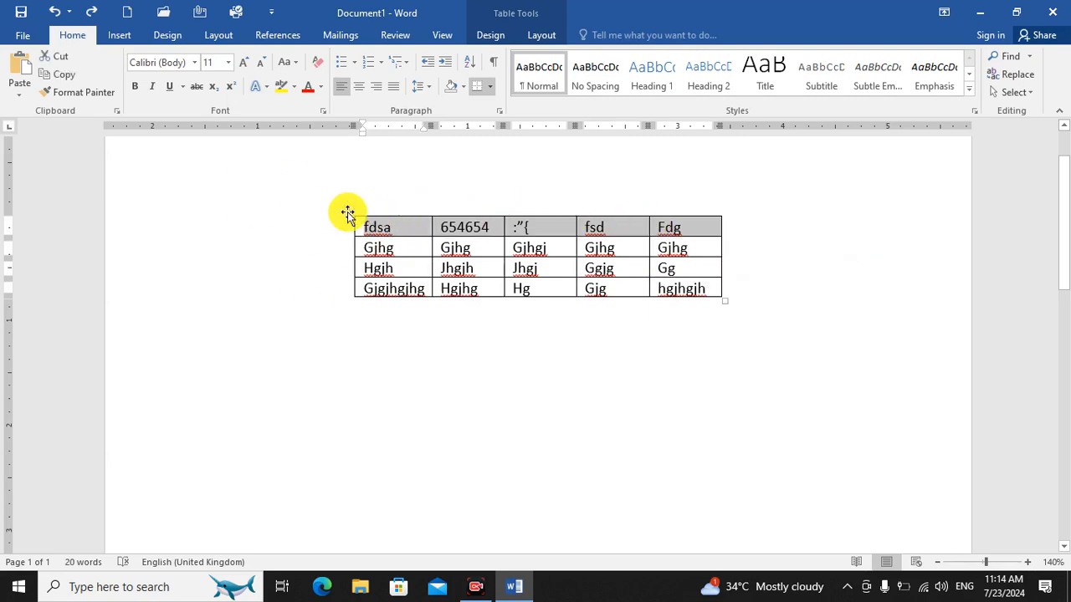
right_click(347, 213)
click(376, 220)
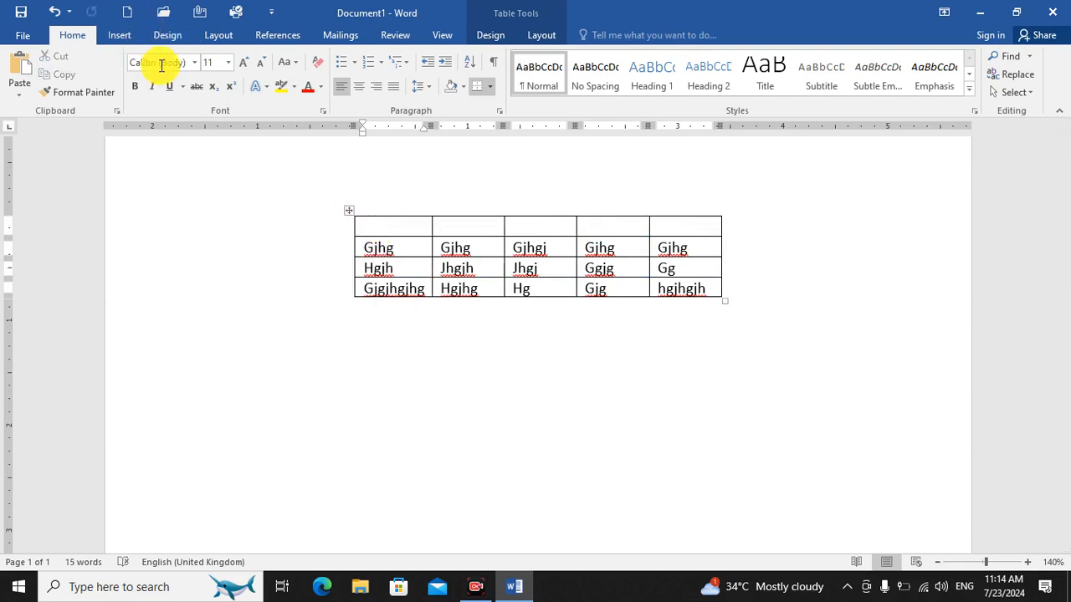
right_click(348, 210)
click(370, 219)
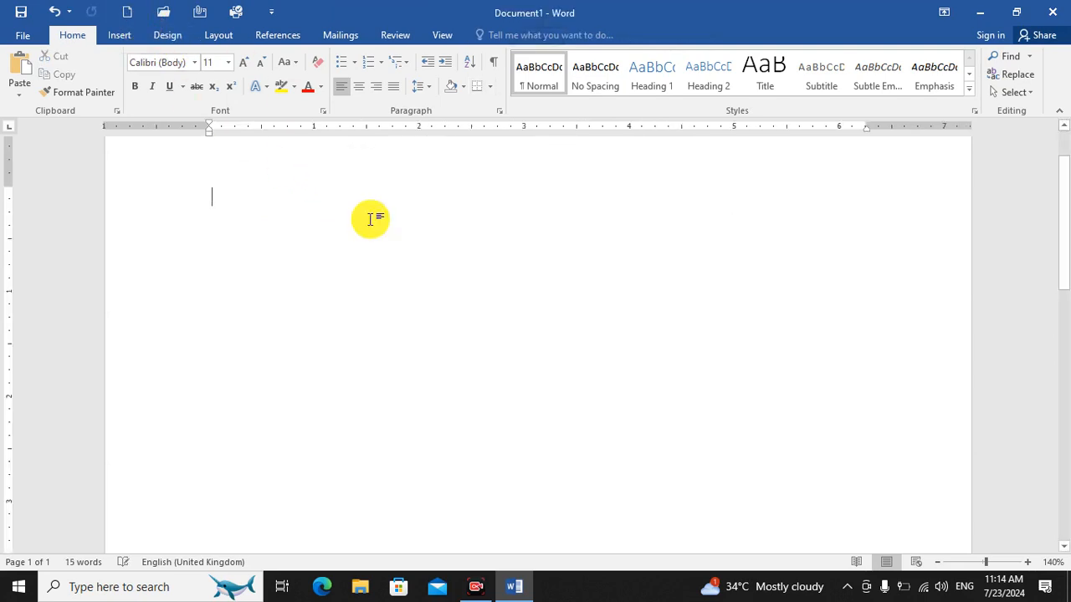
Insert a table with 4 columns and 5 rows through the Insert Table dialog, using automatic fixed column width.
click(118, 35)
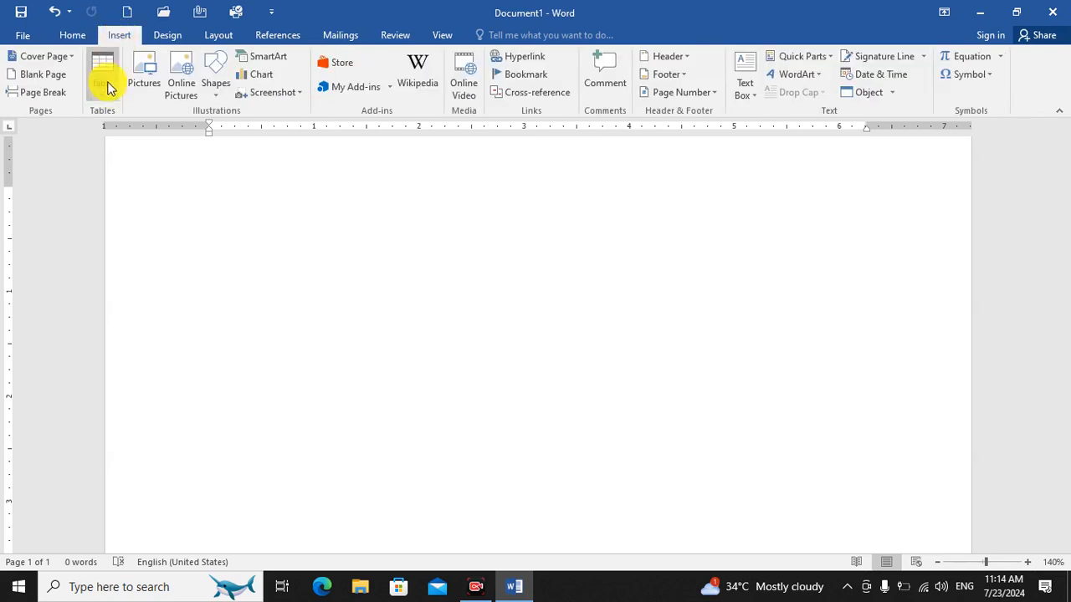
click(105, 87)
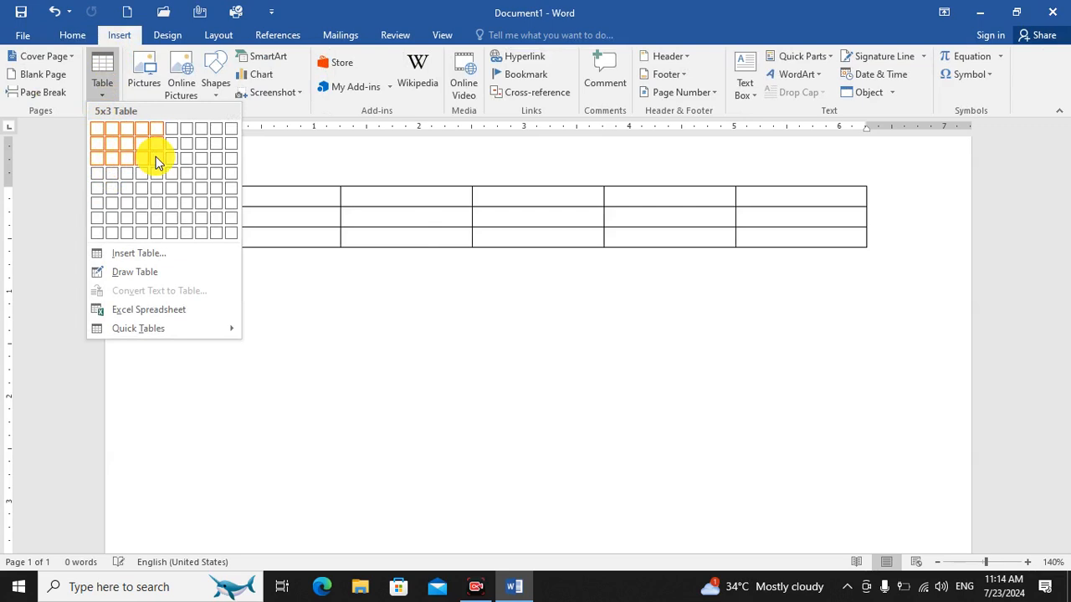
click(127, 263)
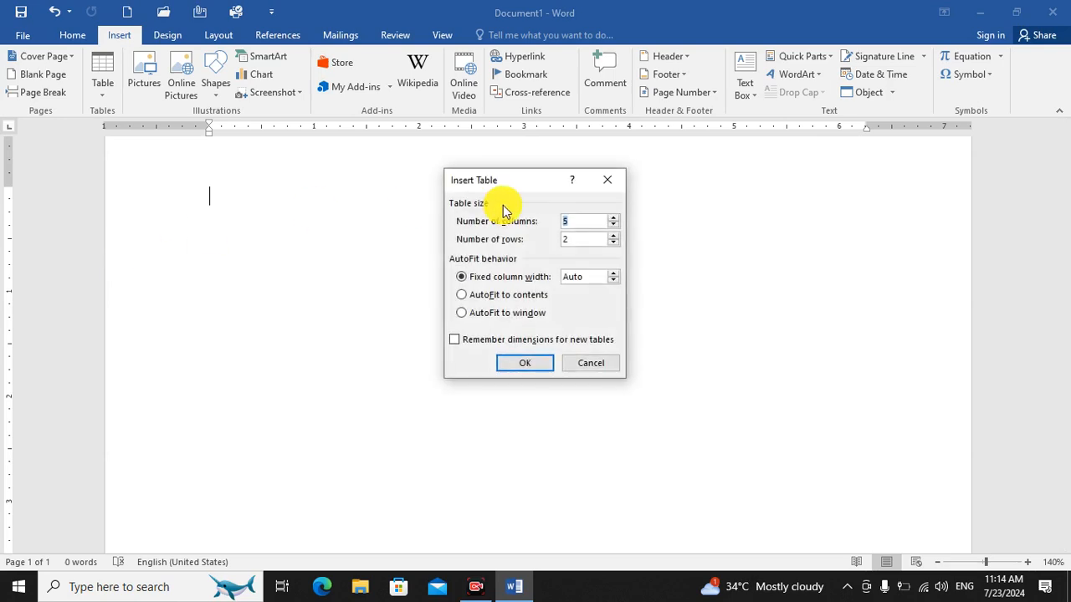
drag(498, 185, 364, 196)
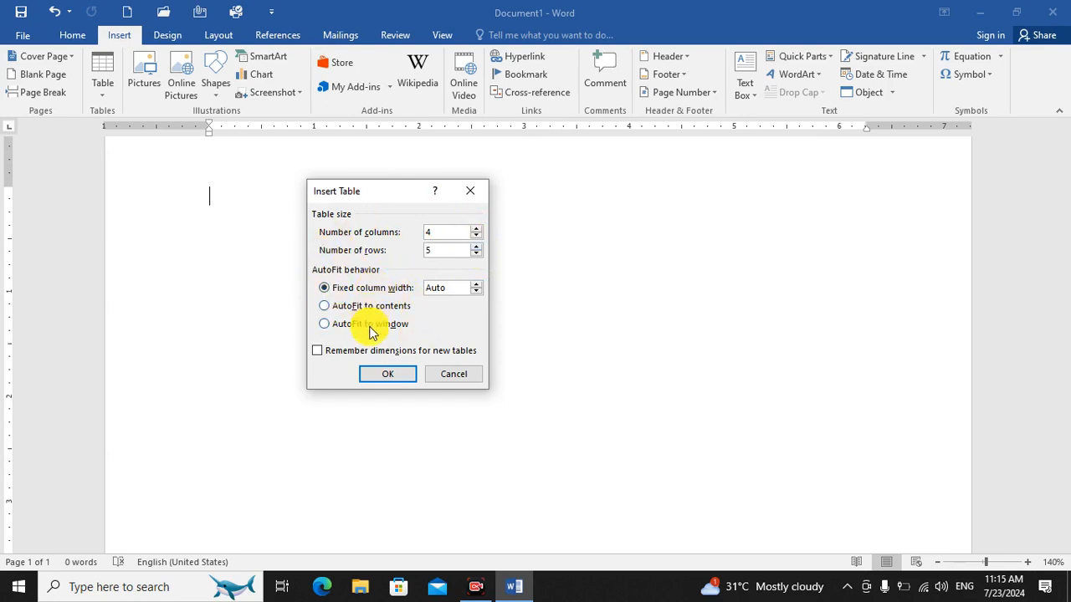
click(390, 375)
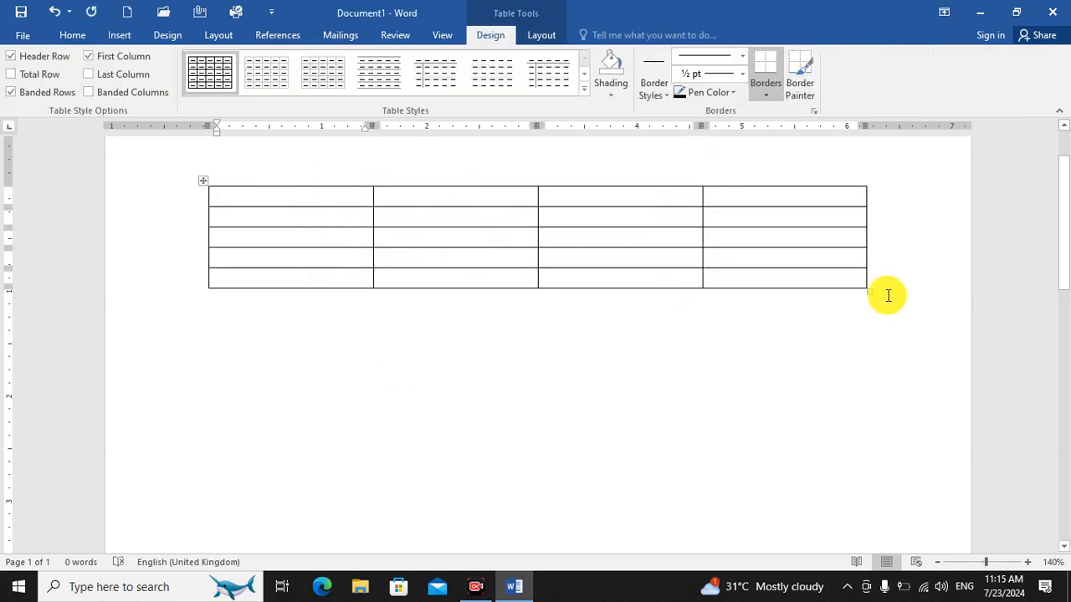
Examine the new table's columns one by one, and review the design and layout tools available for the whole table.
drag(318, 203, 324, 276)
drag(469, 202, 466, 276)
drag(654, 202, 650, 276)
drag(759, 245, 757, 280)
click(547, 399)
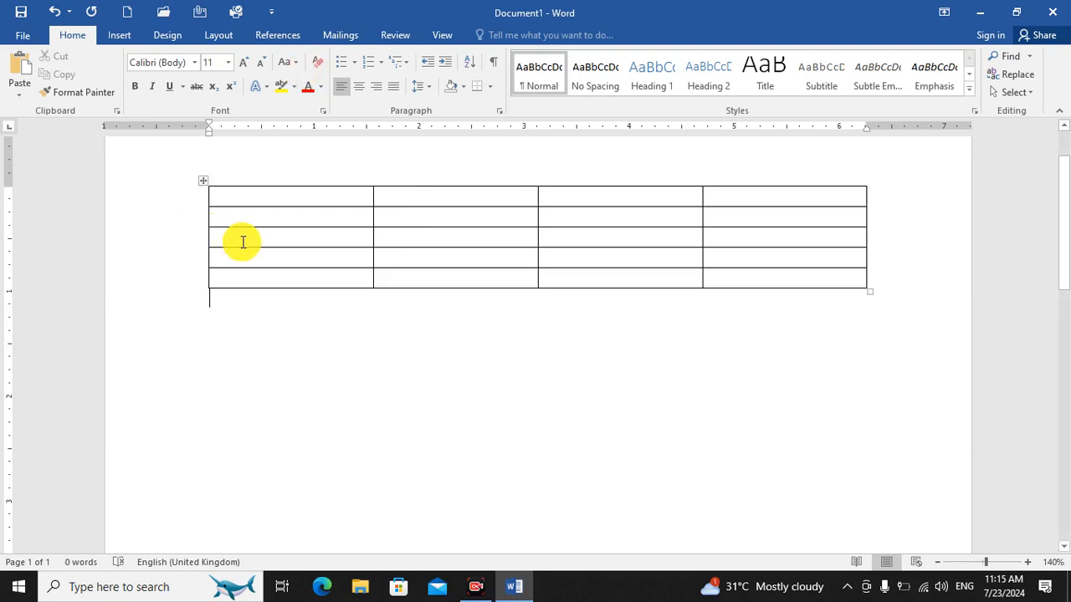
click(232, 194)
click(202, 181)
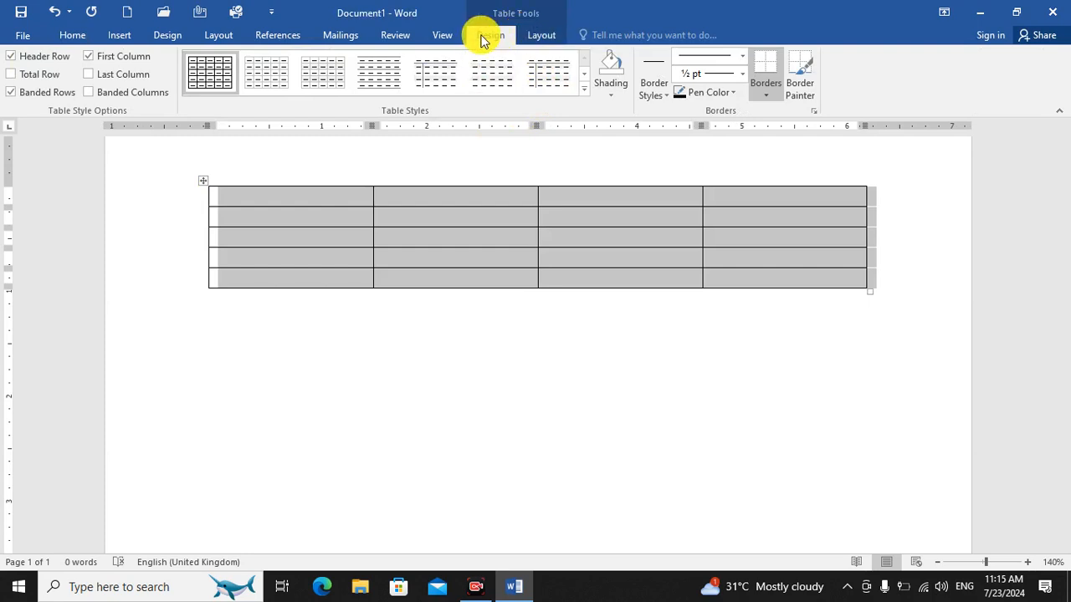
click(537, 36)
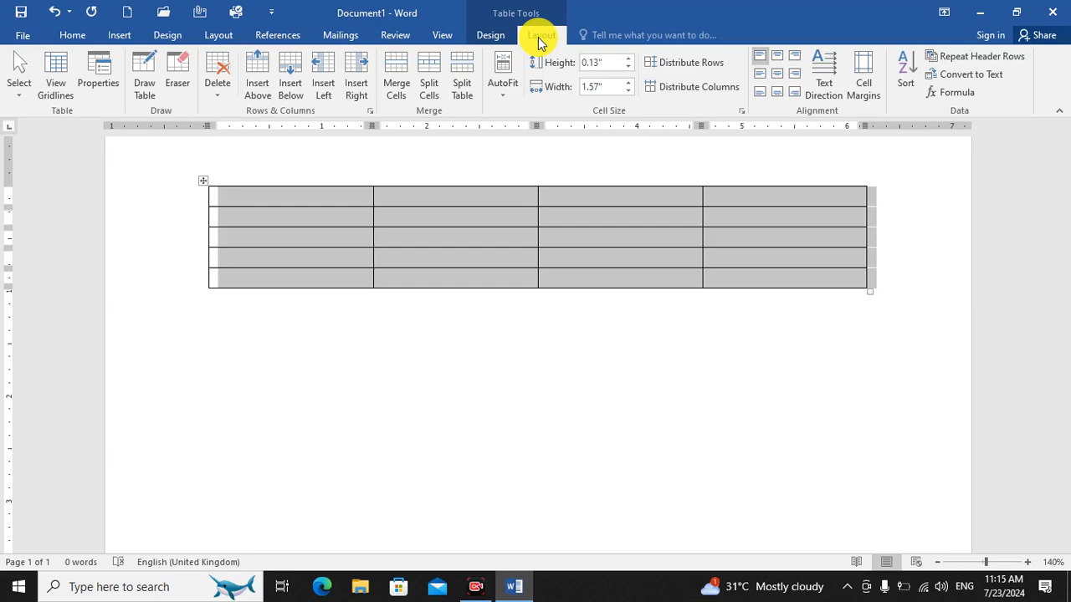
click(577, 362)
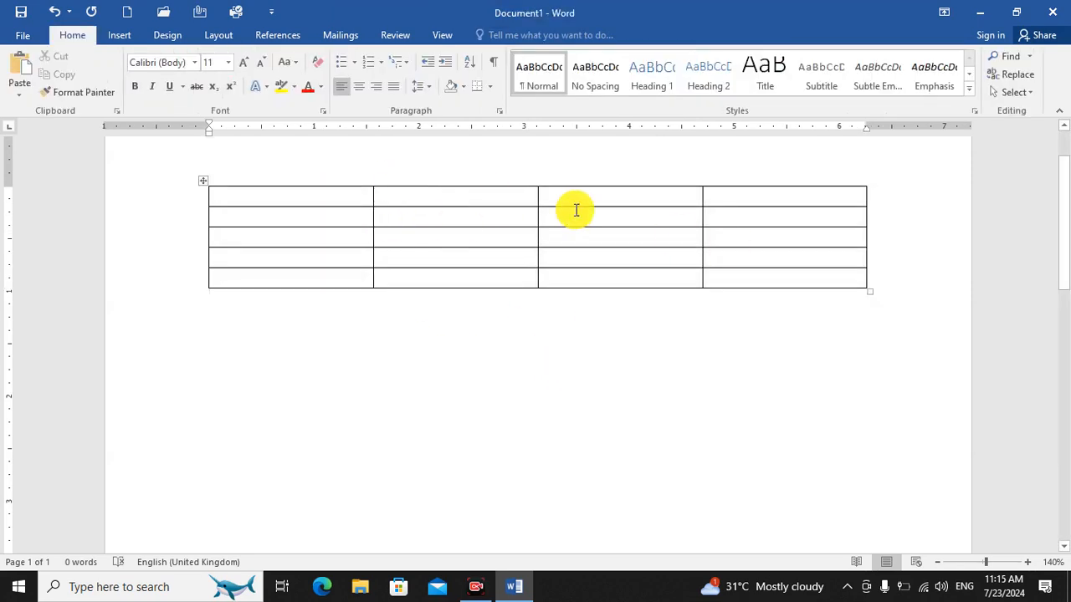
click(204, 181)
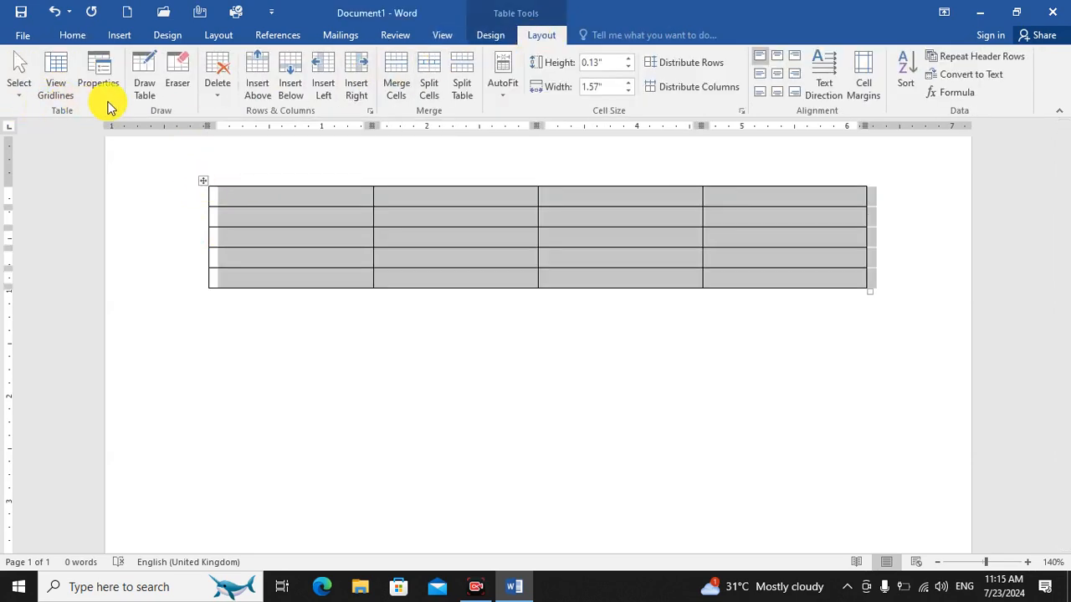
click(372, 324)
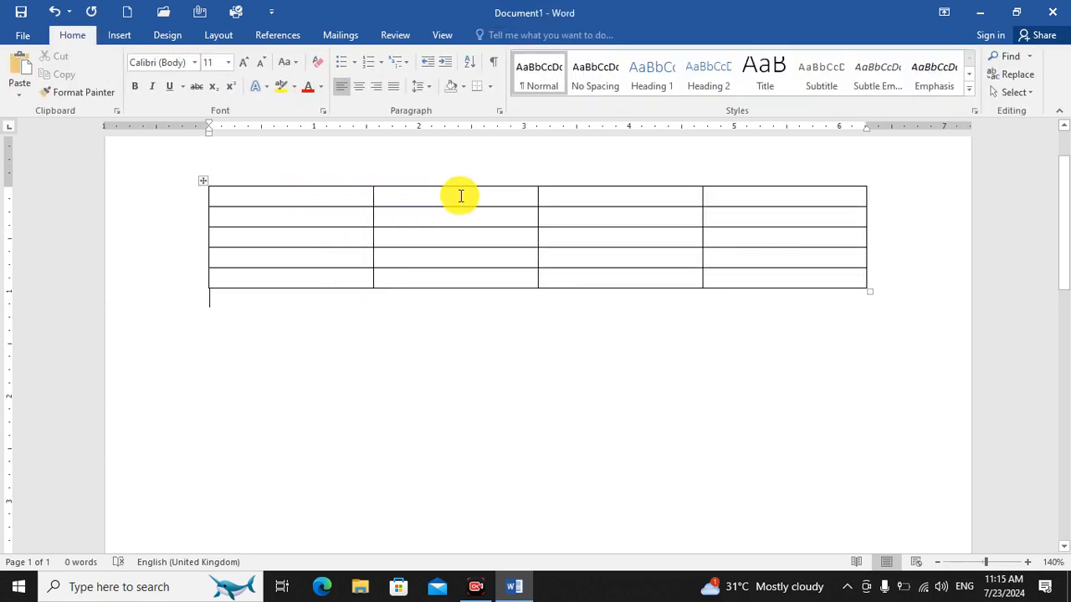
Use the Eraser to remove the borders between the first two columns' cells in the top two rows, forming one cell.
click(268, 210)
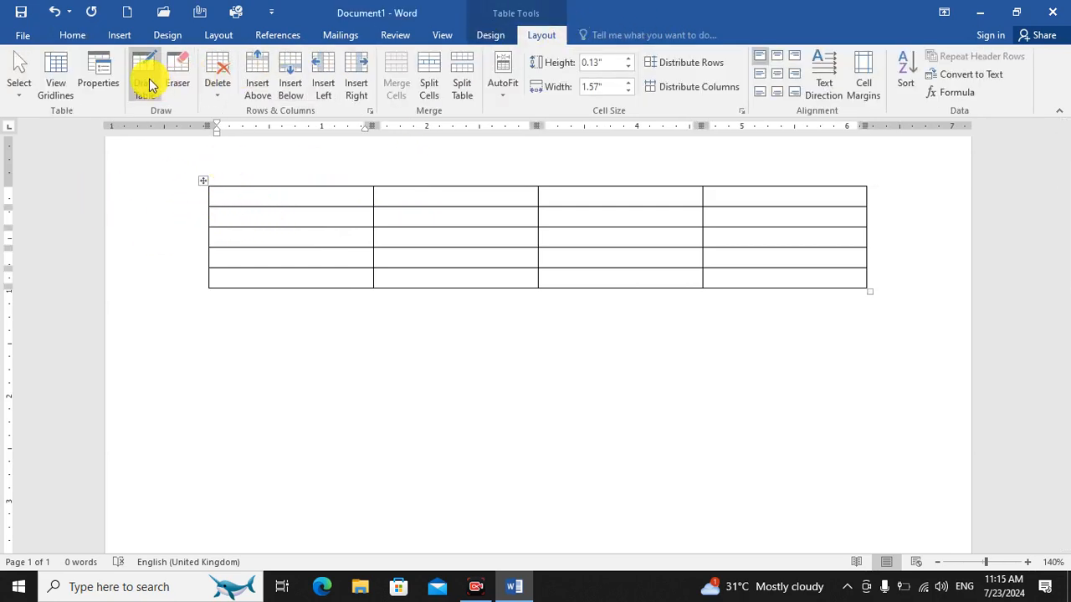
click(175, 82)
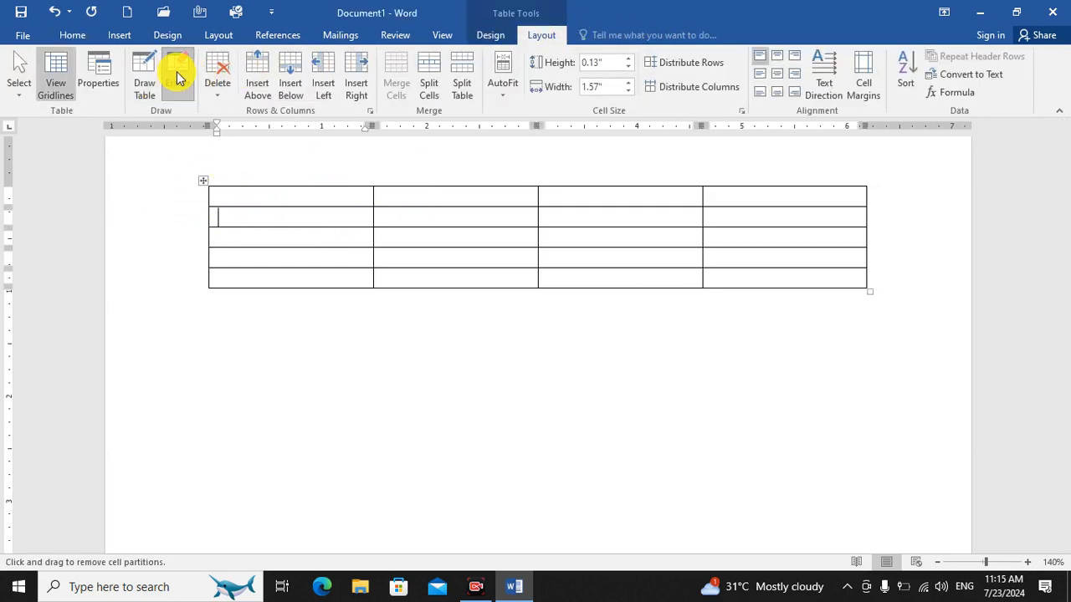
click(374, 192)
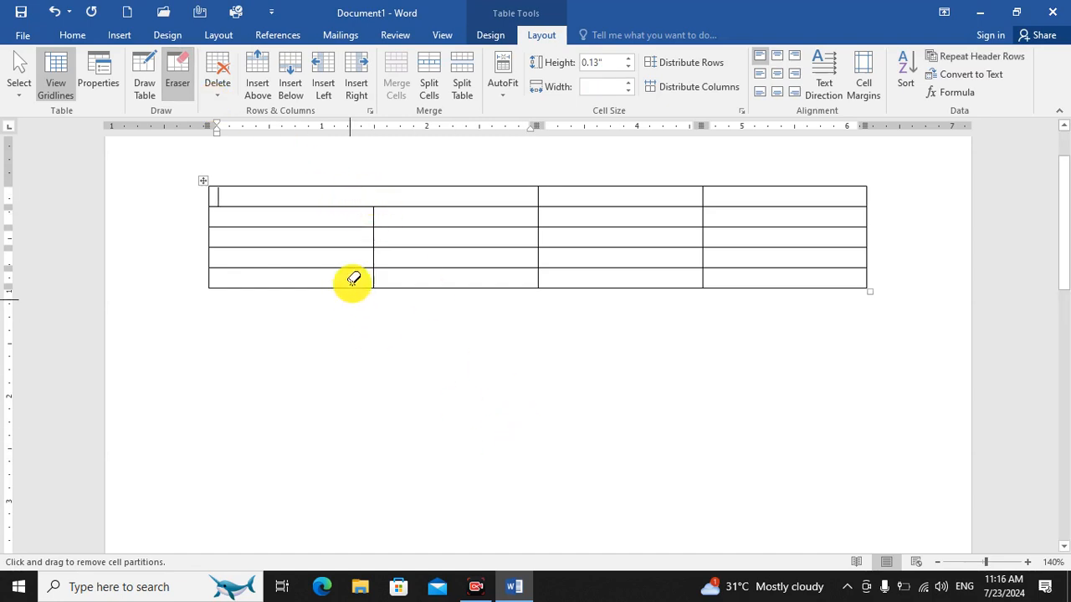
click(373, 216)
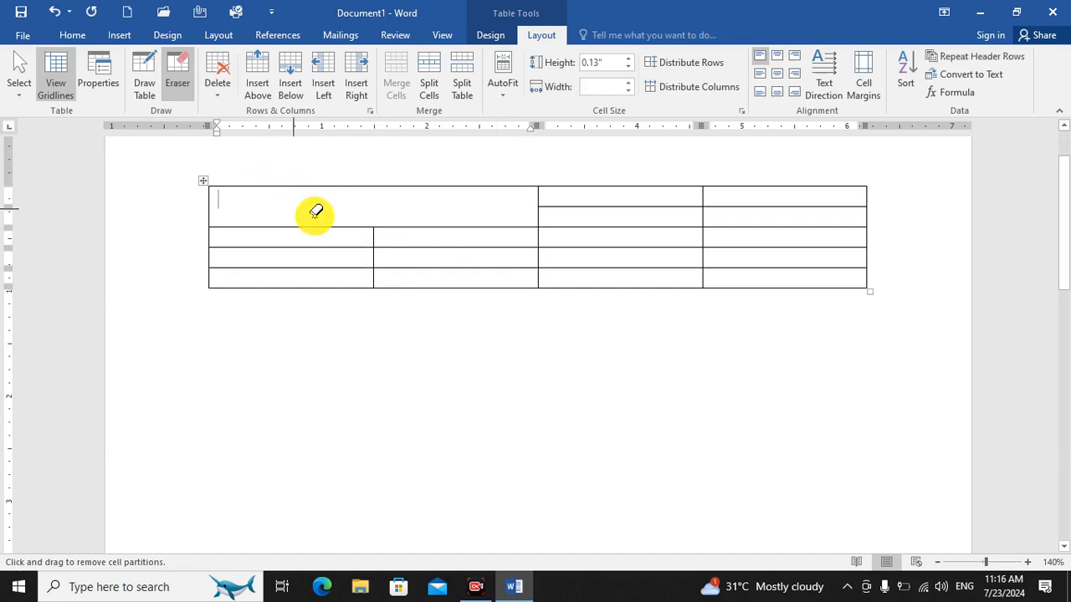
Draw one vertical and one horizontal border through the large merged cell with Draw Table, splitting it into four cells.
click(145, 79)
drag(372, 185, 386, 244)
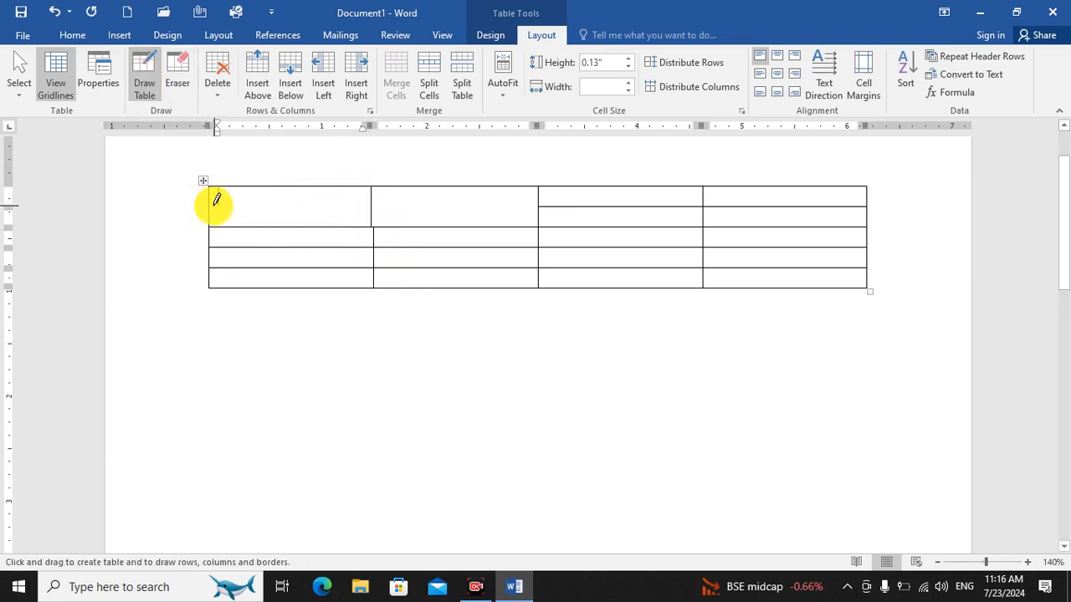
drag(222, 206, 510, 206)
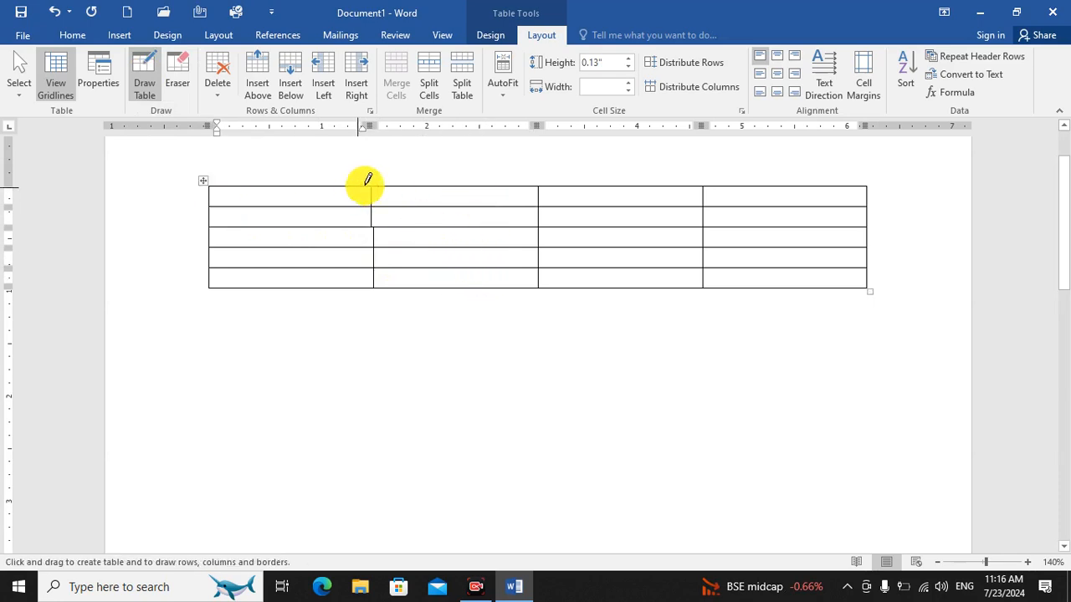
Draw vertical borders splitting the second column across the top two rows and the first column across the top three, and stop drawing.
drag(447, 184, 444, 225)
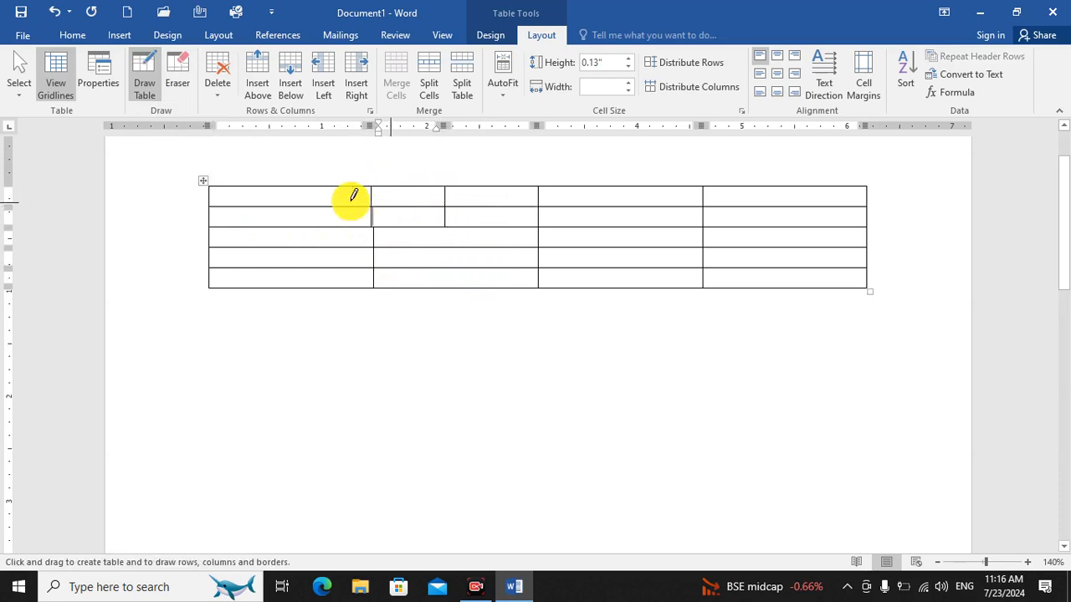
drag(299, 185, 299, 247)
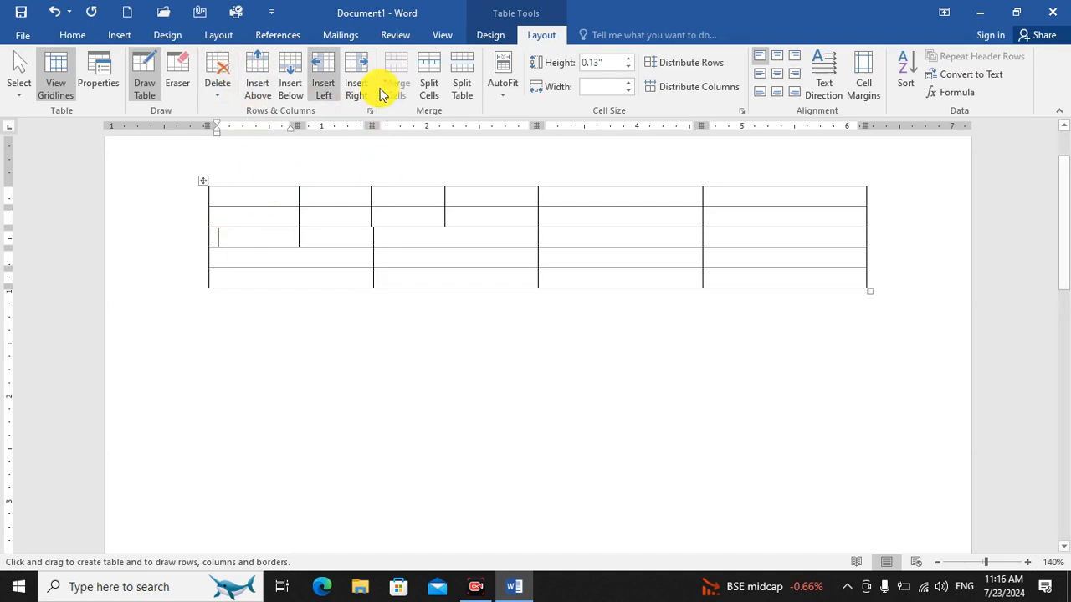
click(152, 74)
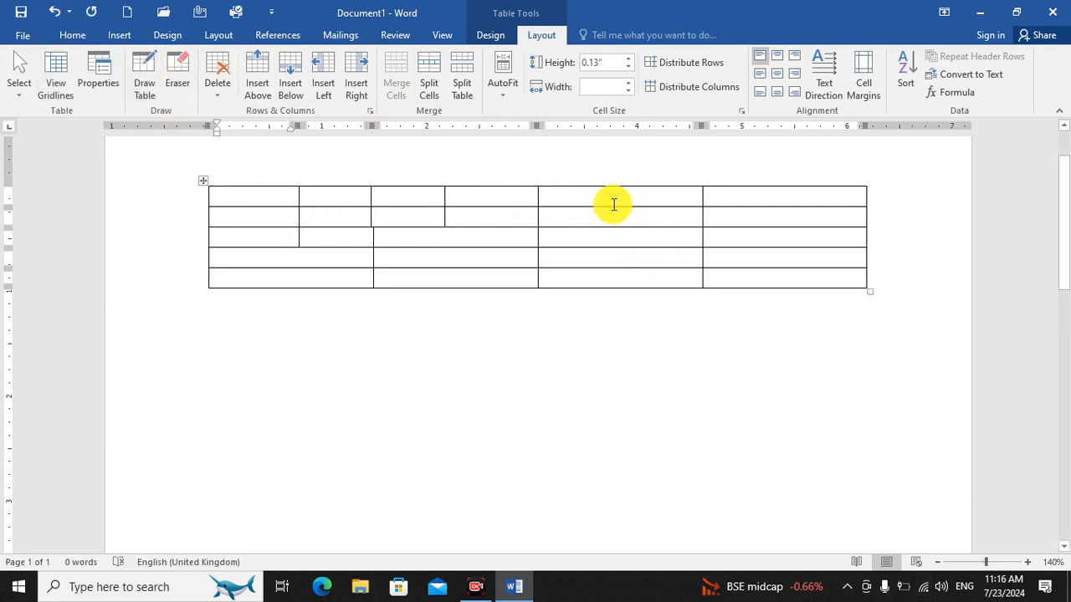
Merge the six cells in the last two columns of the table's top three rows into one cell.
drag(612, 197, 743, 242)
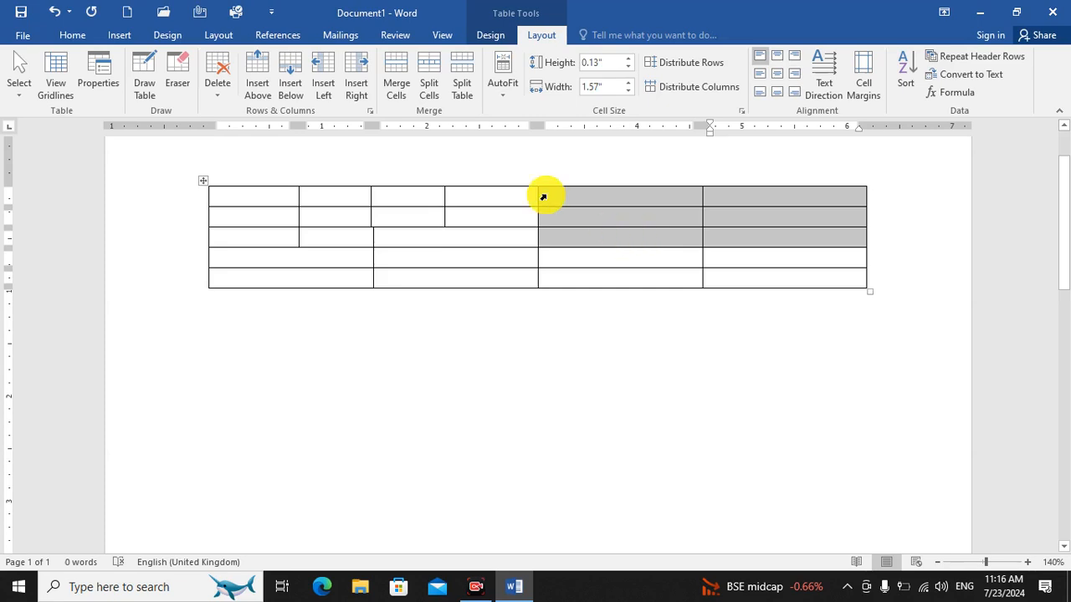
click(391, 87)
click(739, 233)
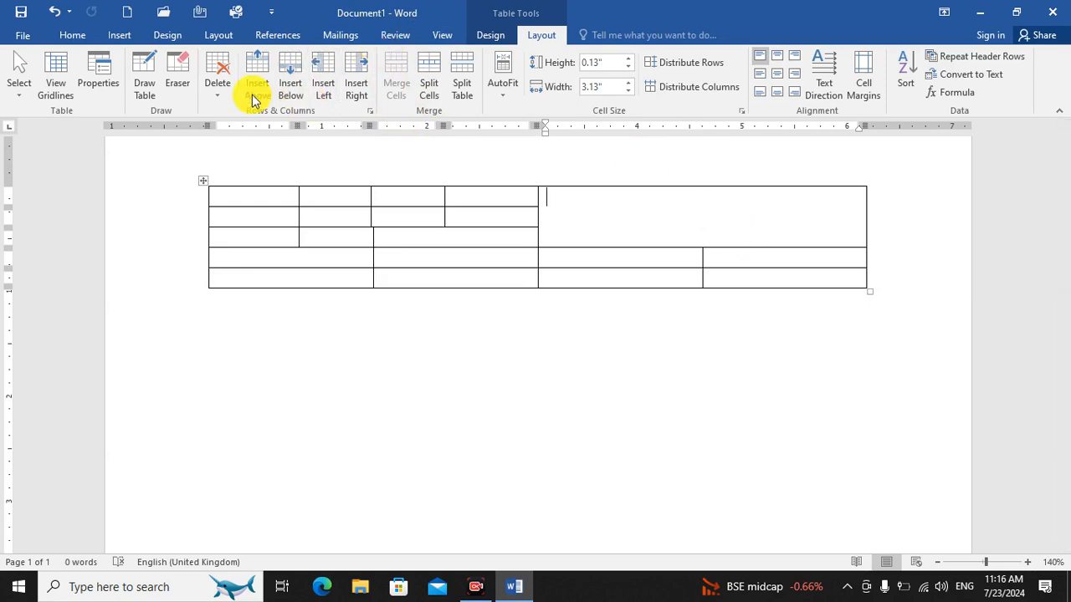
Select the entire table and delete all its cells with the Shift cells left option.
right_click(206, 184)
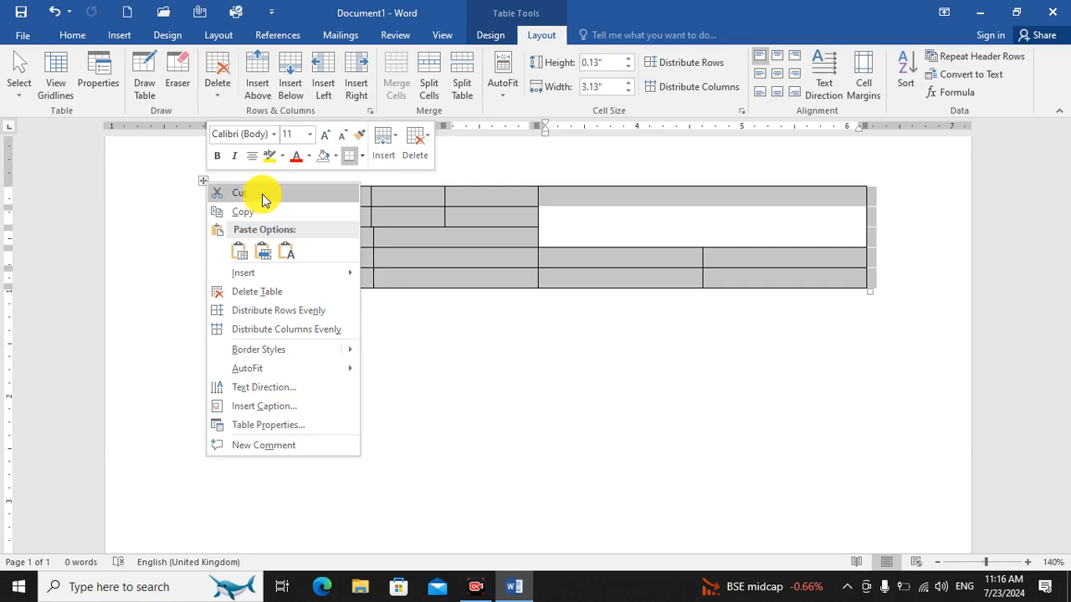
click(468, 333)
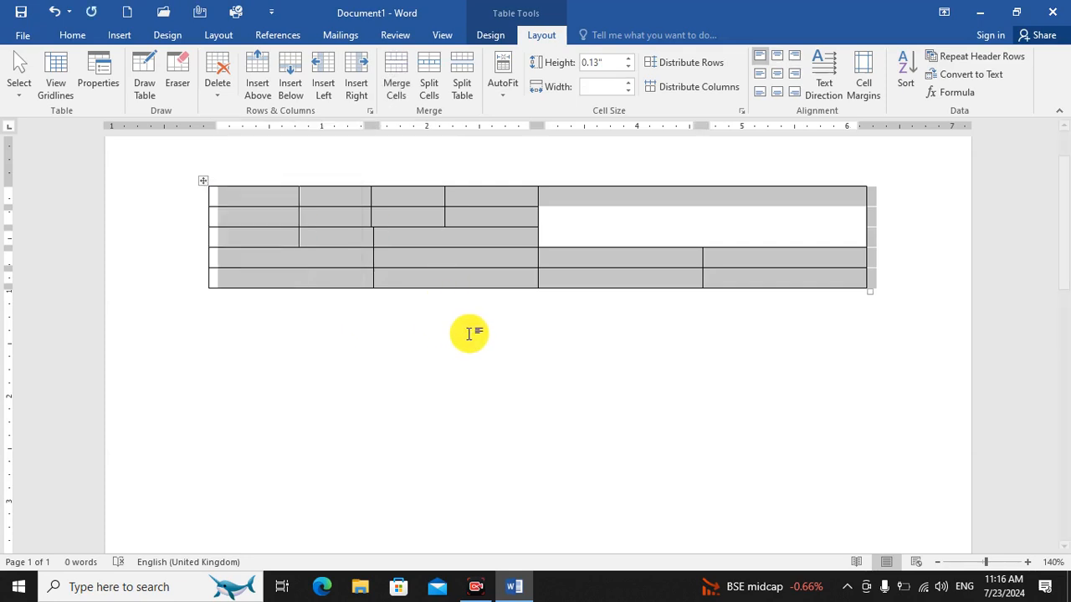
click(219, 75)
click(233, 106)
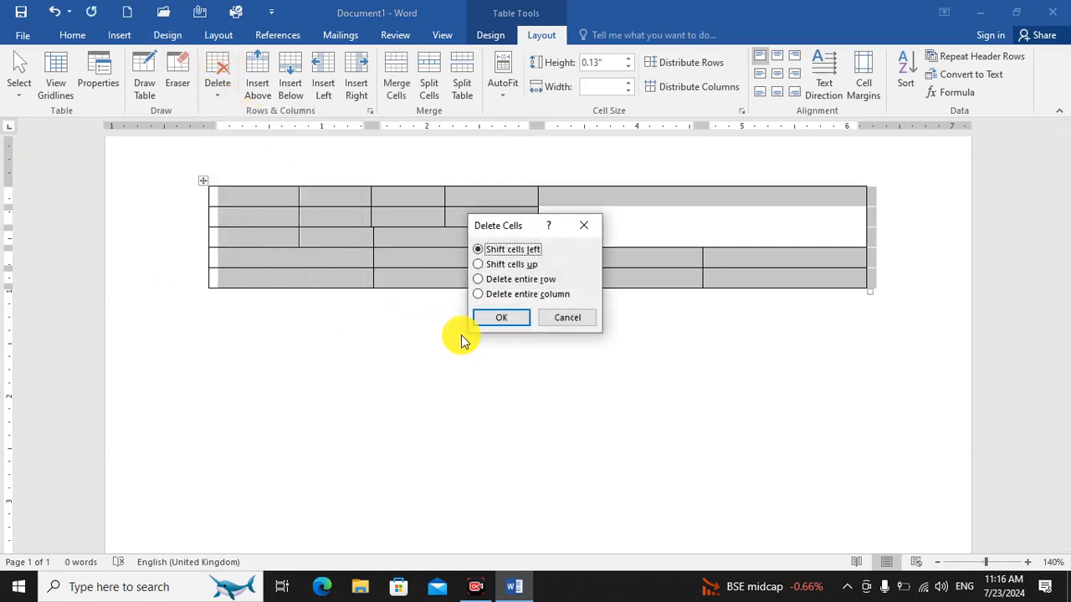
click(500, 317)
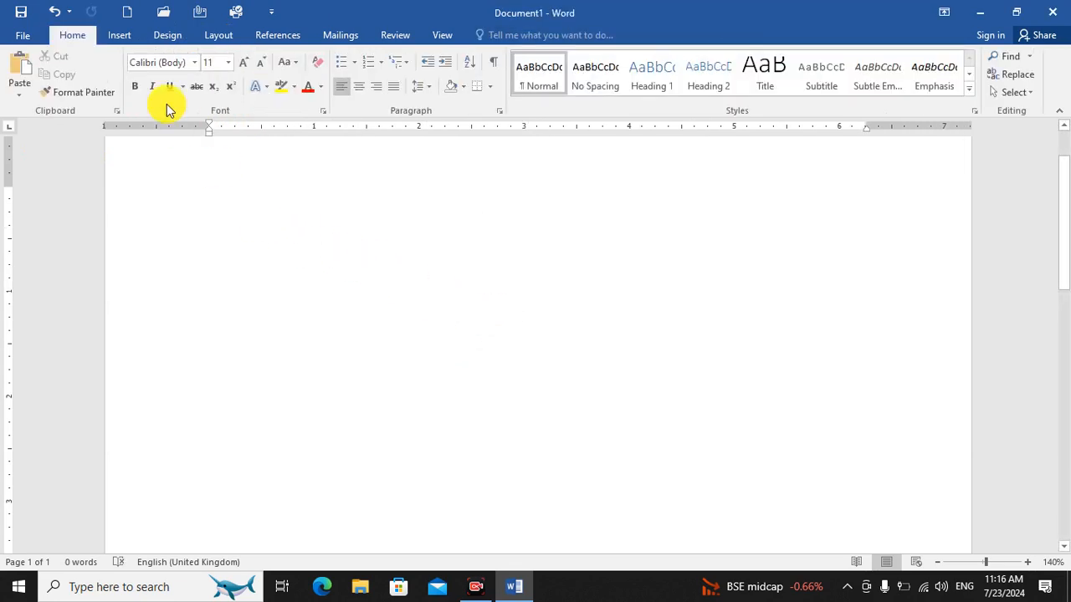
Insert a new table with 7 columns and 4 rows from the table size grid.
click(120, 34)
click(102, 75)
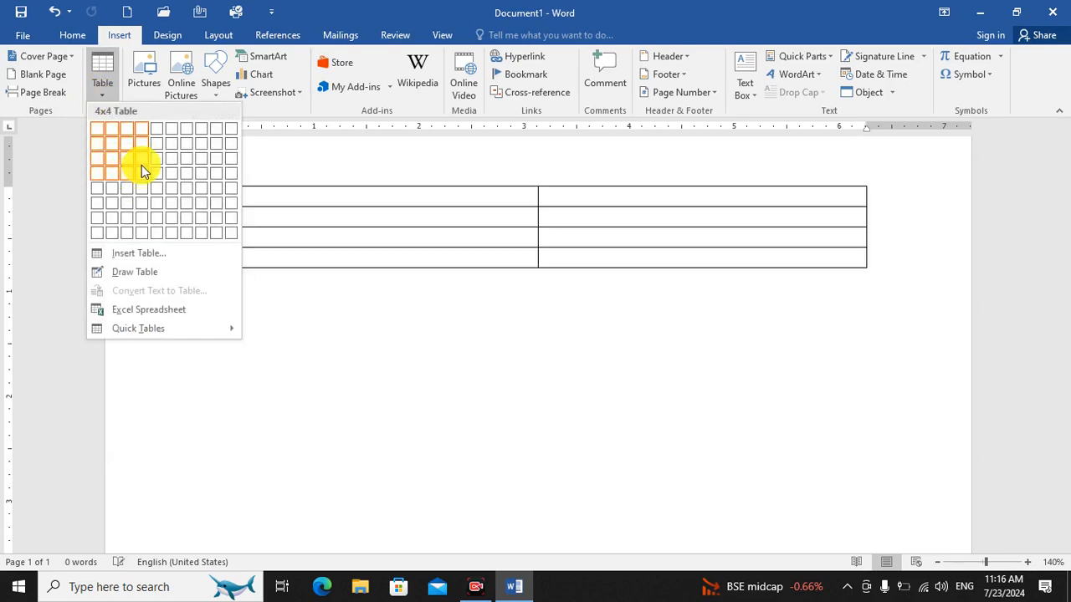
click(182, 181)
Add a column to the left of the third column, and another to the right of that new column.
drag(452, 197, 440, 255)
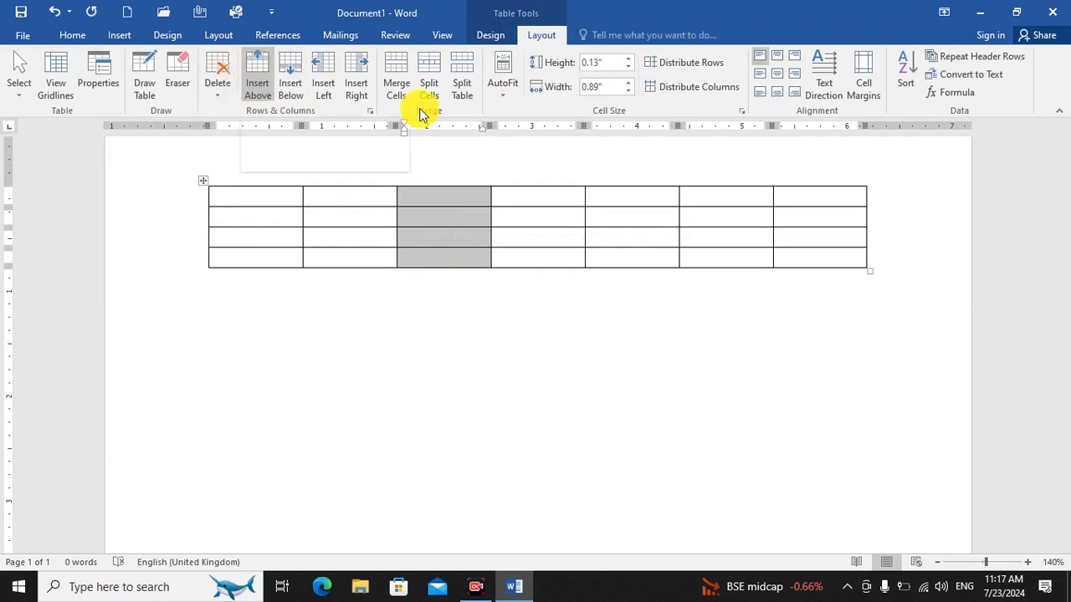
click(322, 74)
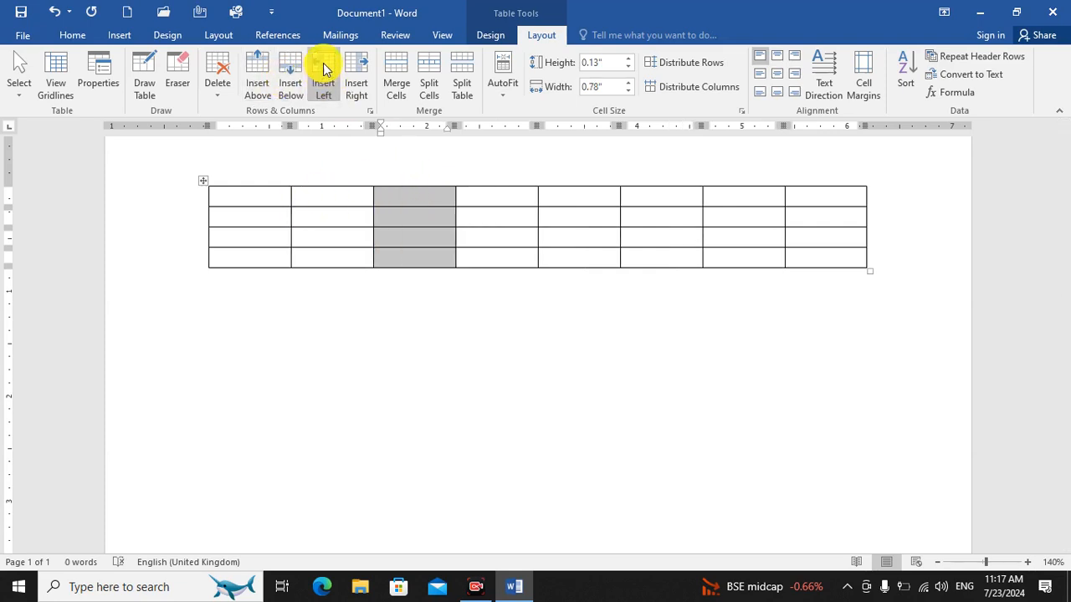
click(363, 71)
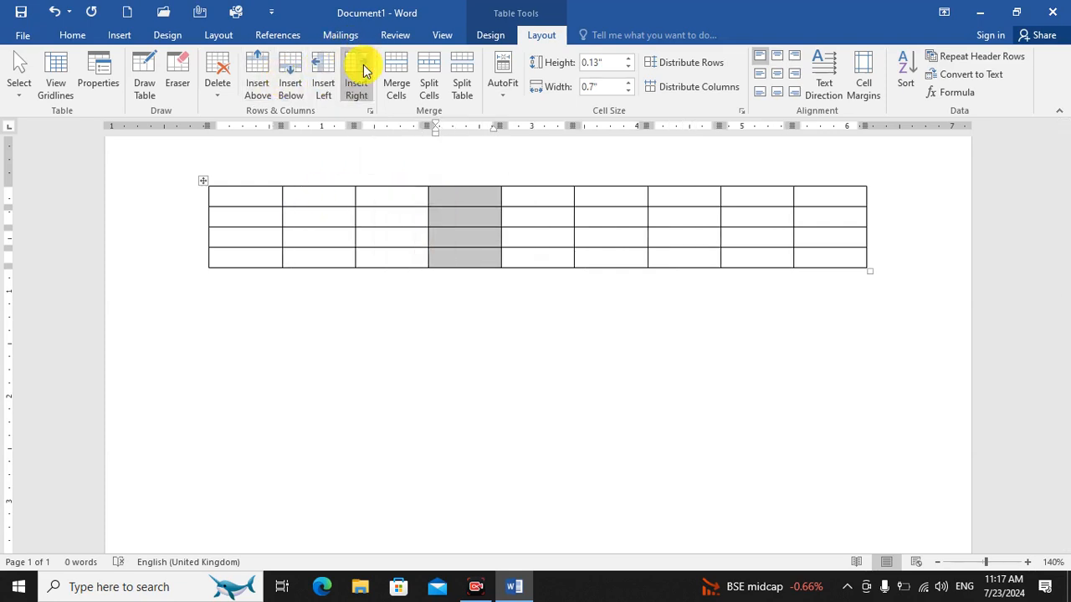
Add a row above the table's second row, and another row below that new row.
click(415, 223)
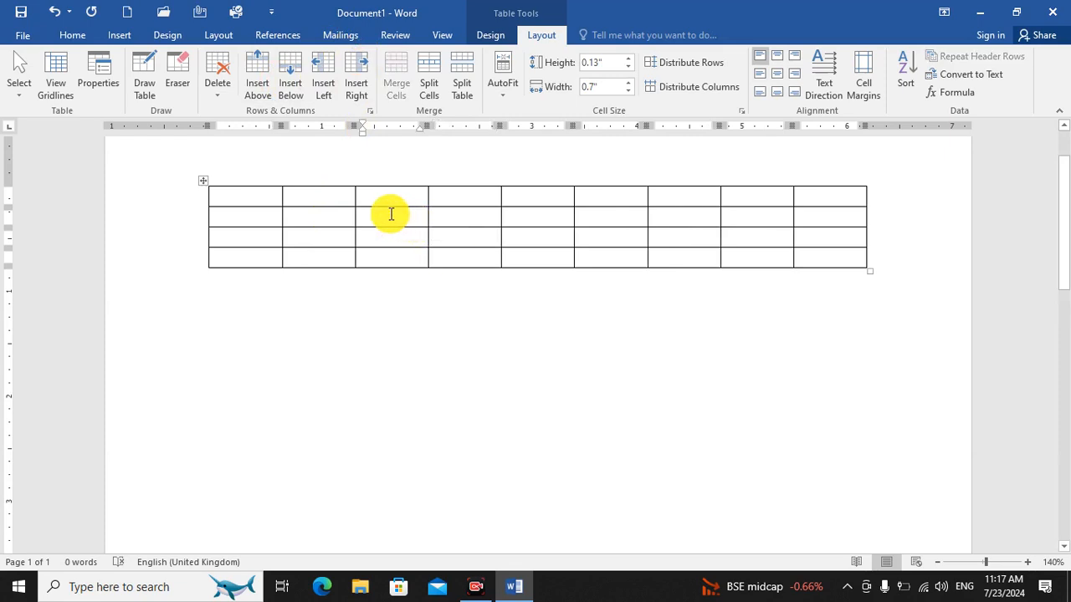
click(250, 73)
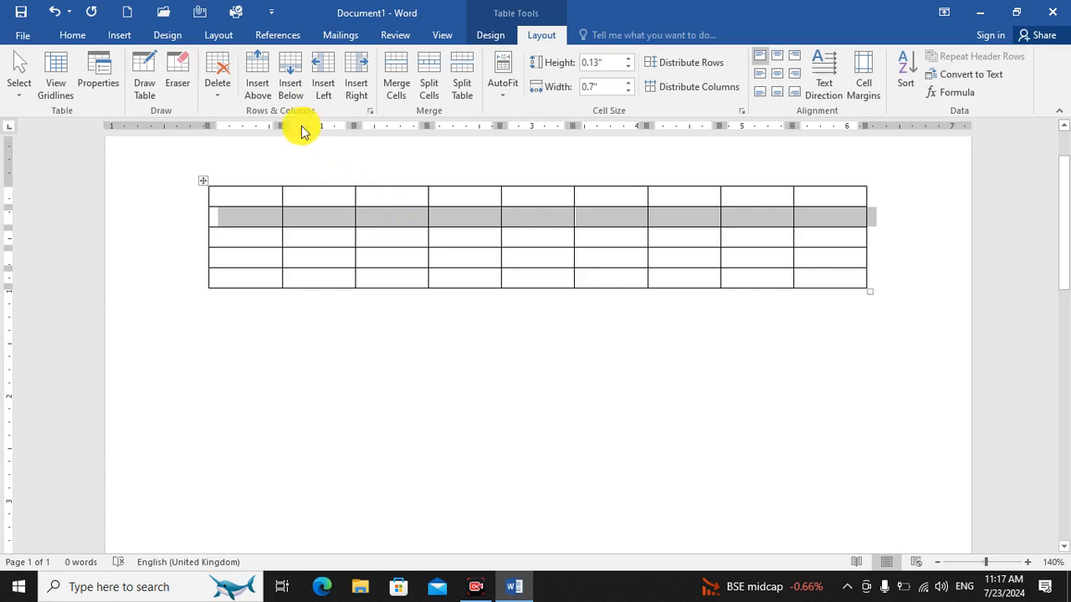
click(292, 76)
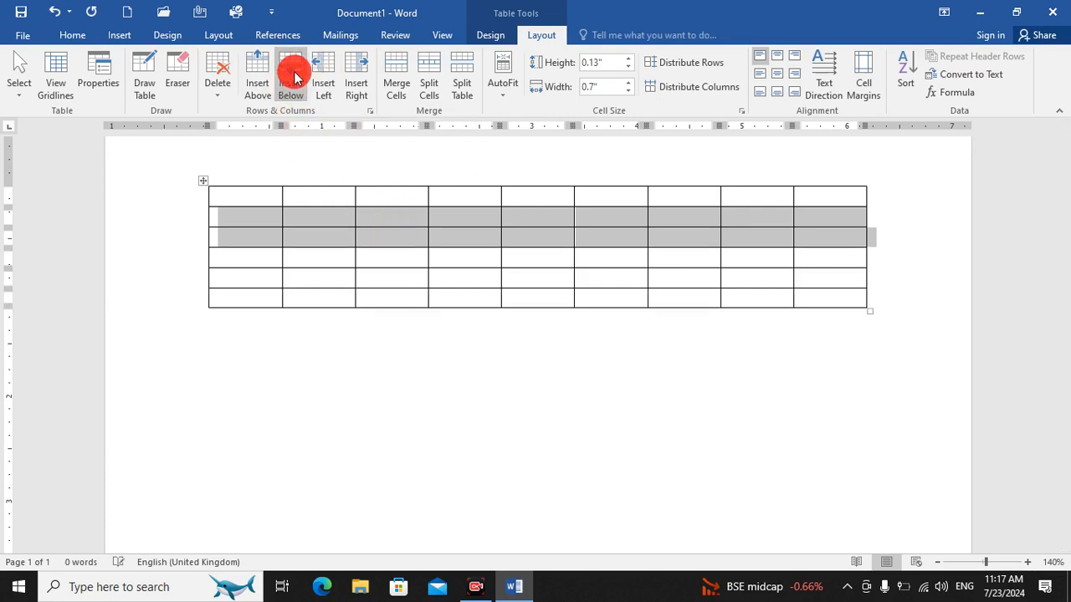
click(695, 338)
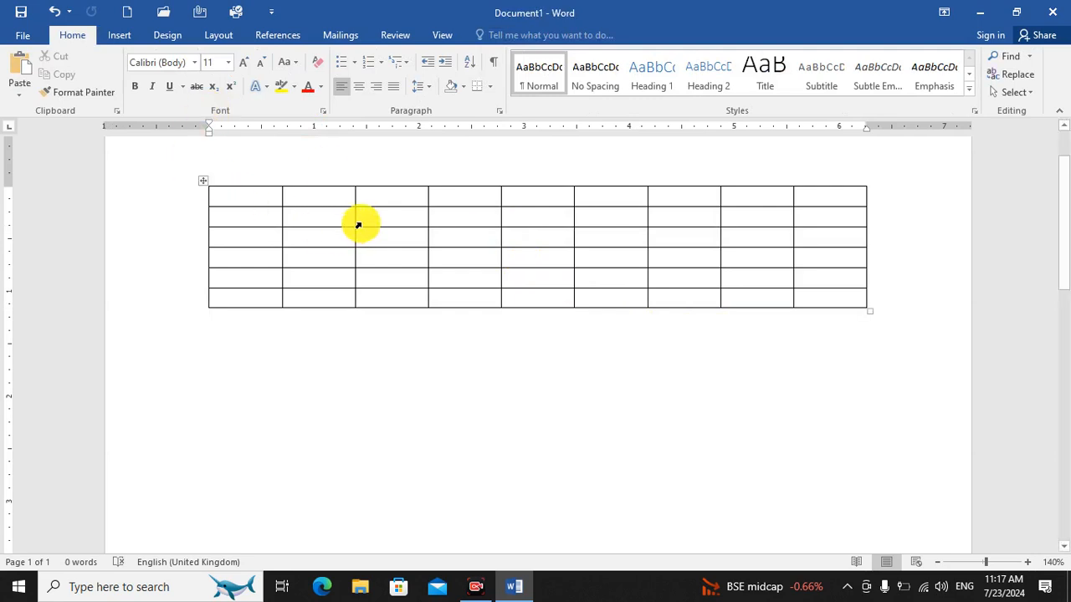
Apply the gray and gold banded grid styles to the table in turn, ending with the black-header version.
click(287, 199)
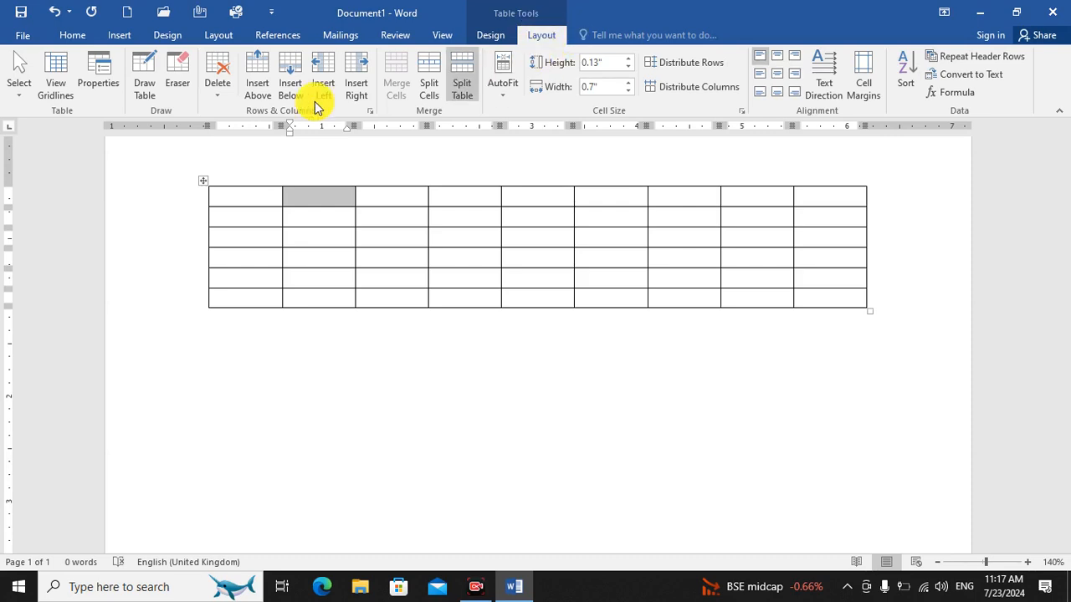
click(490, 37)
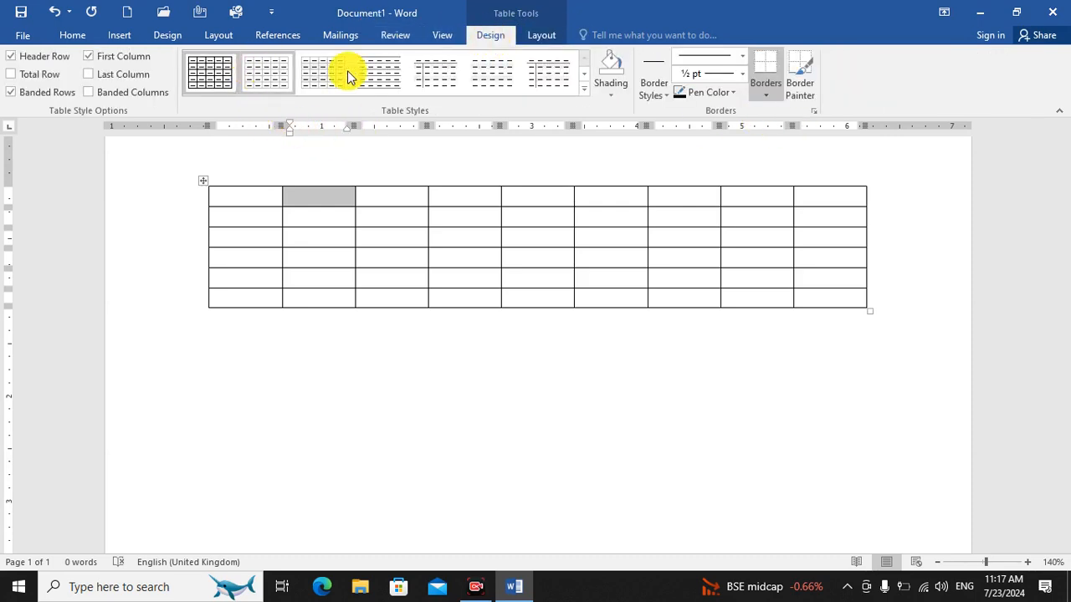
click(583, 89)
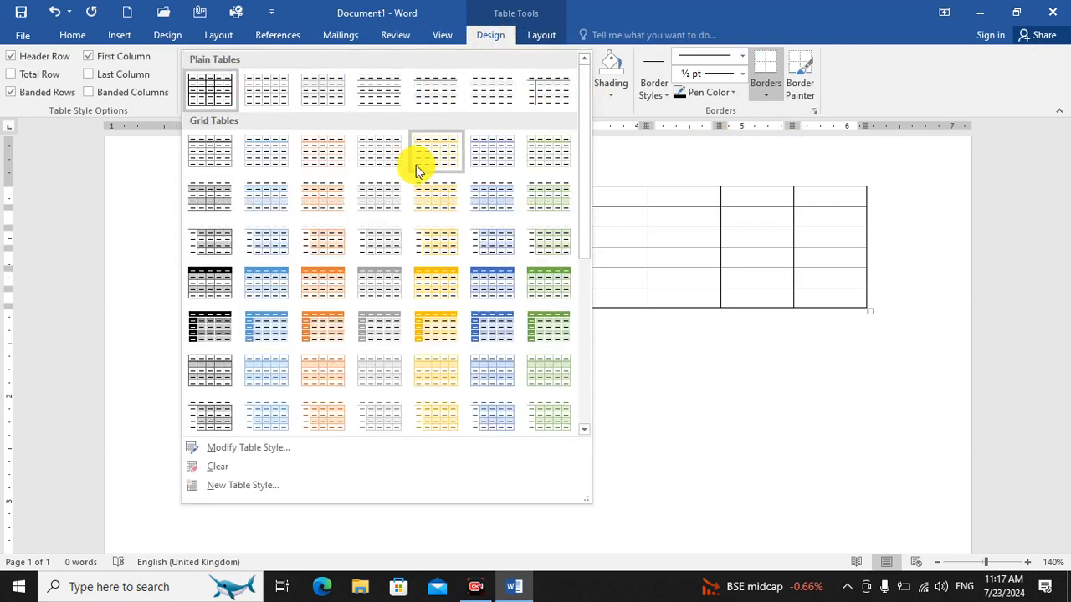
click(389, 282)
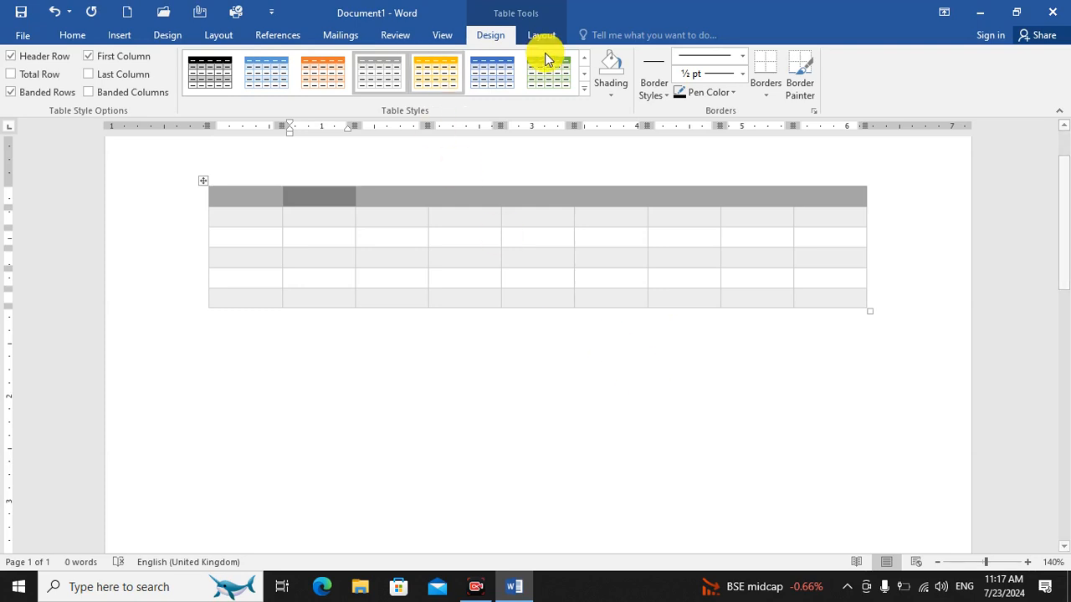
click(441, 68)
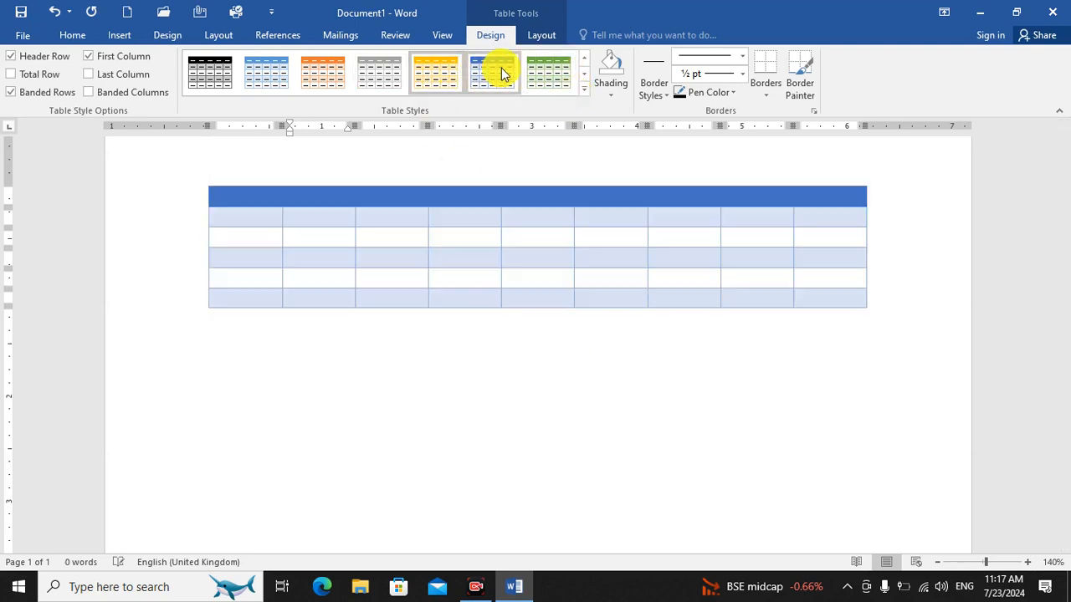
click(585, 92)
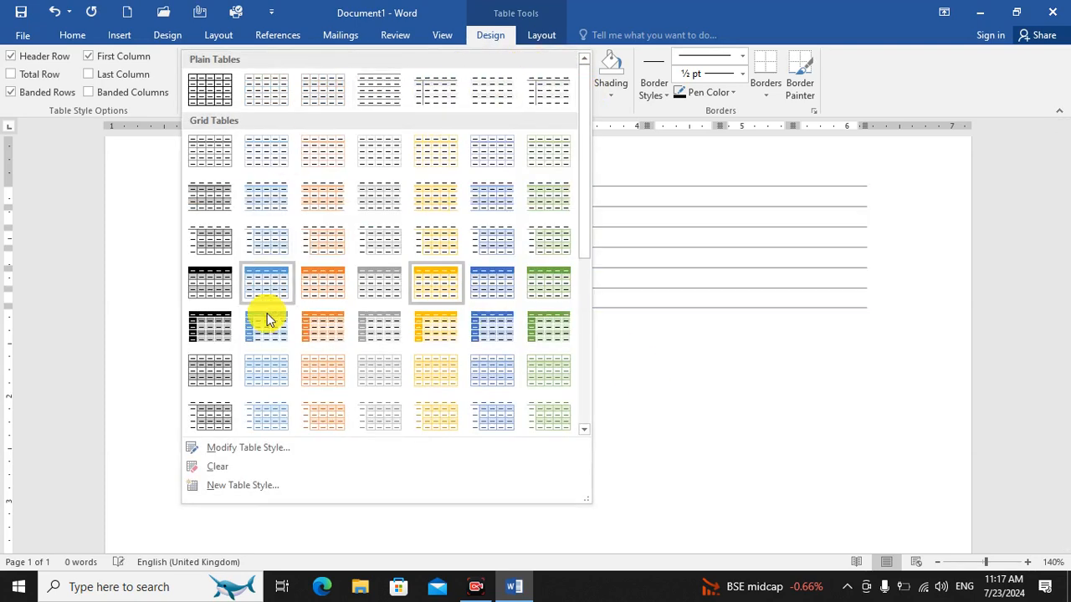
click(197, 289)
click(866, 343)
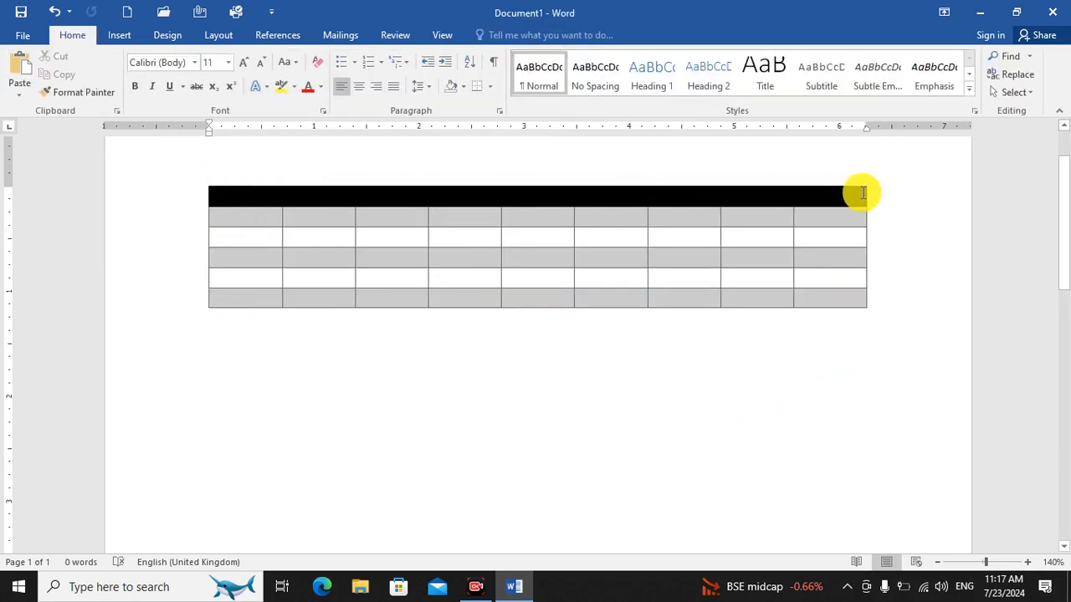
Shade the table's header row with the standard green color.
click(867, 193)
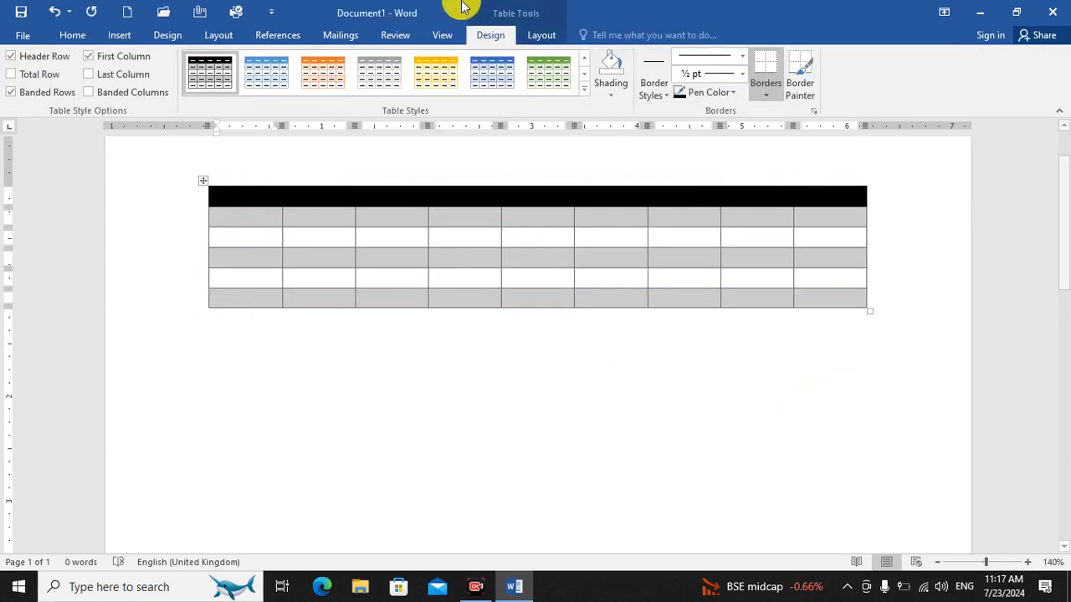
click(611, 87)
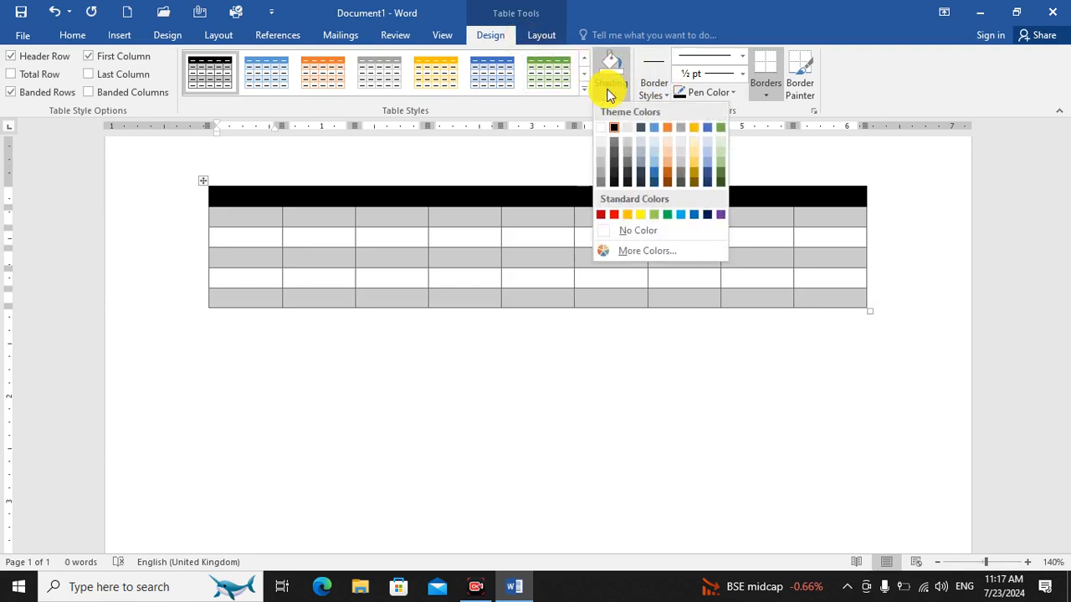
click(669, 214)
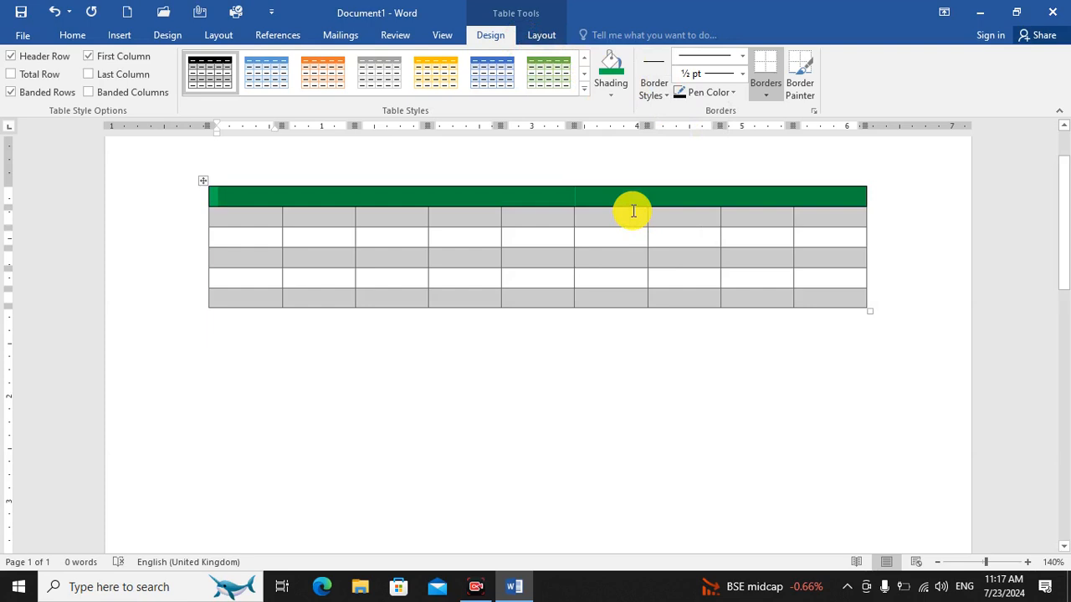
click(638, 385)
Delete the document's entire content and insert a new table with 9 columns and 8 rows.
key(ctrl+a)
key(Delete)
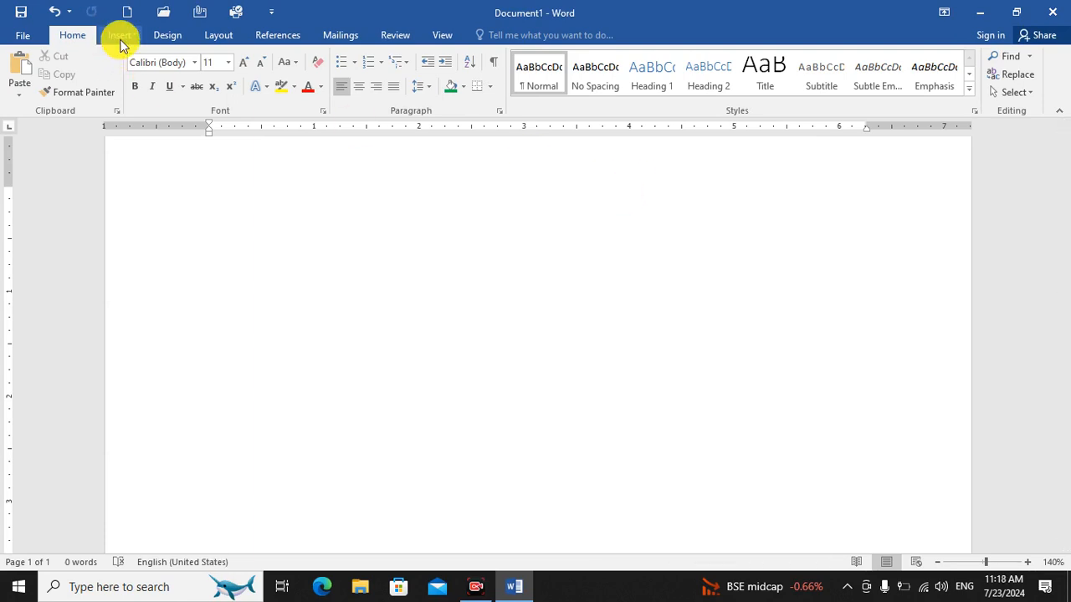
click(120, 44)
click(99, 89)
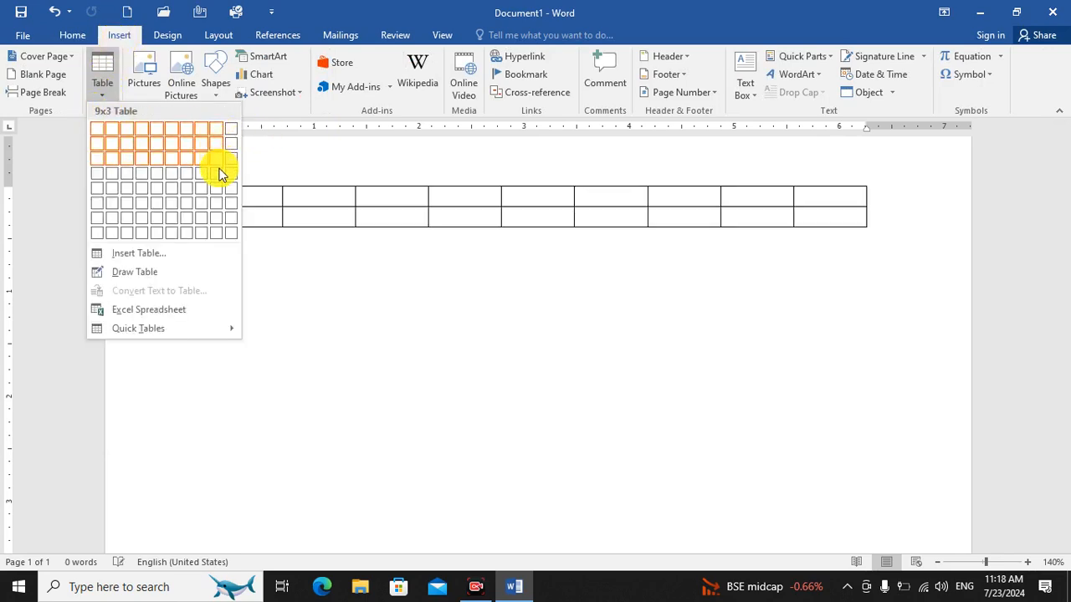
click(219, 240)
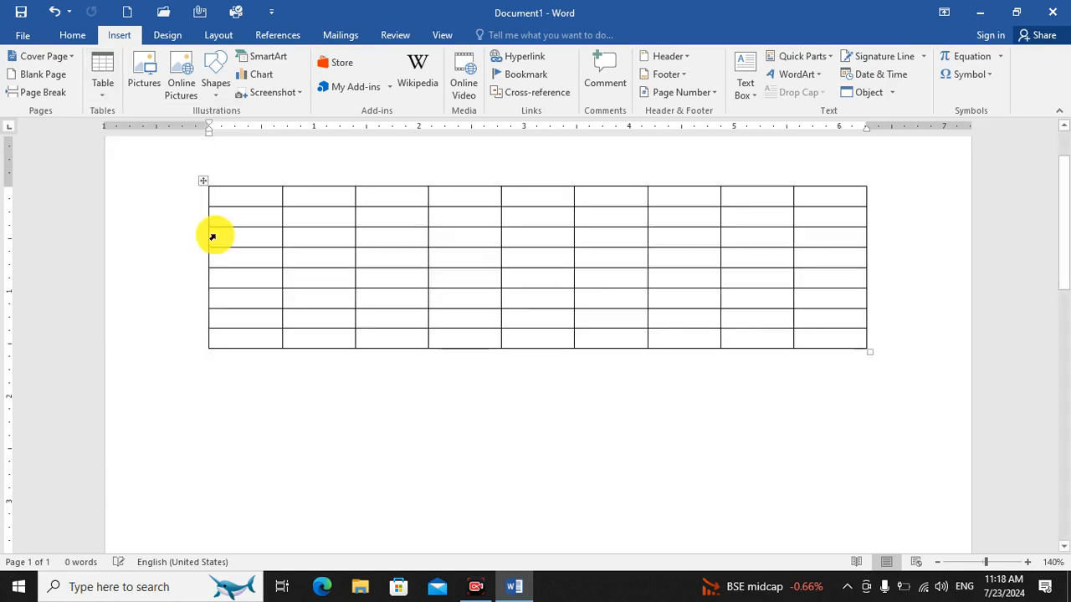
click(532, 508)
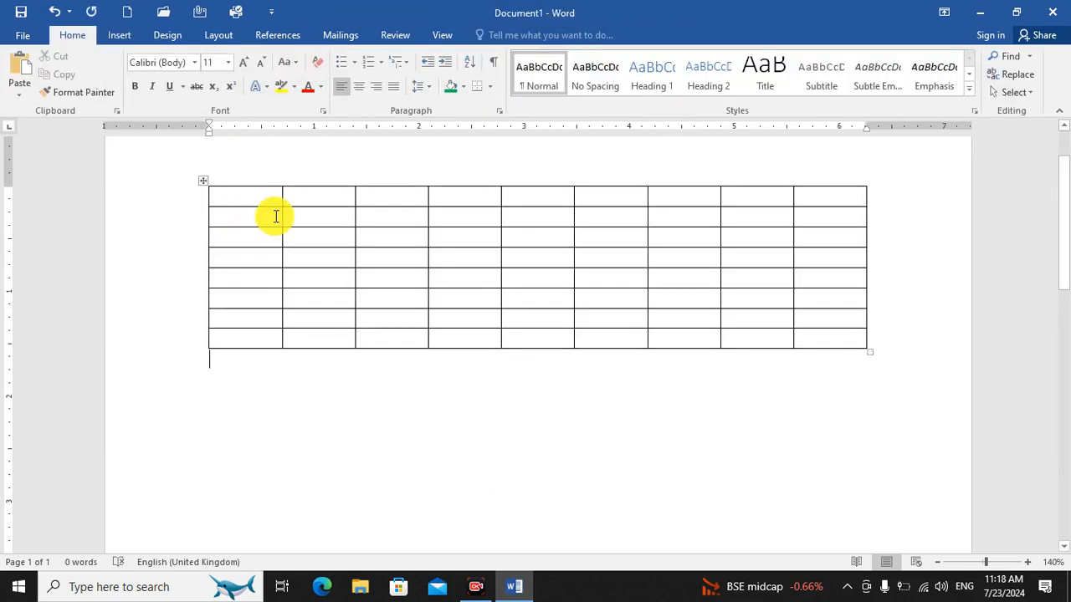
Merge the first four columns of the table's top four rows into one large cell.
drag(261, 197, 447, 255)
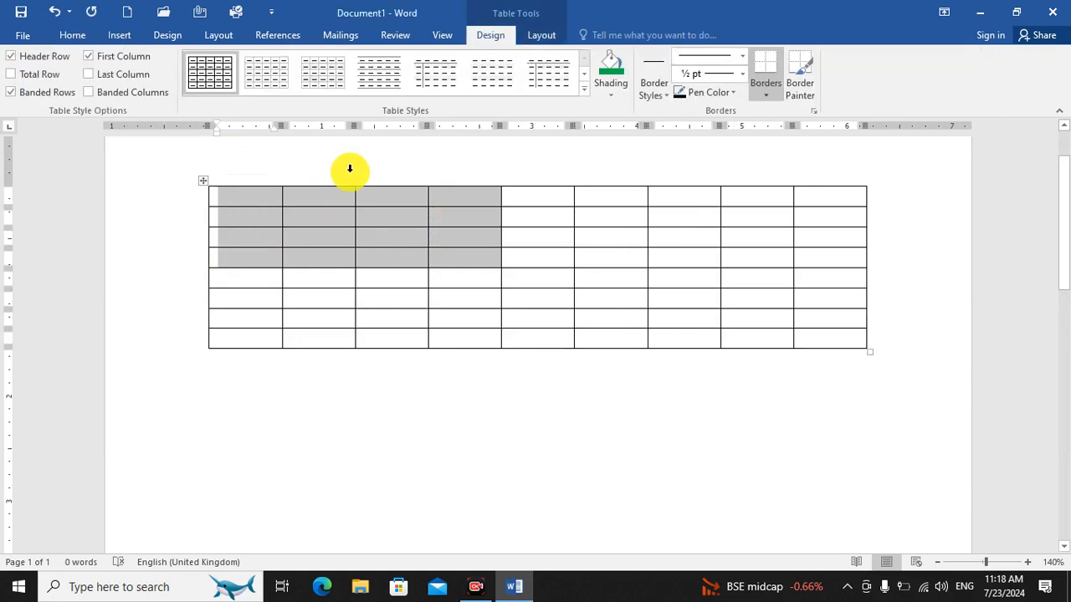
click(545, 37)
click(396, 76)
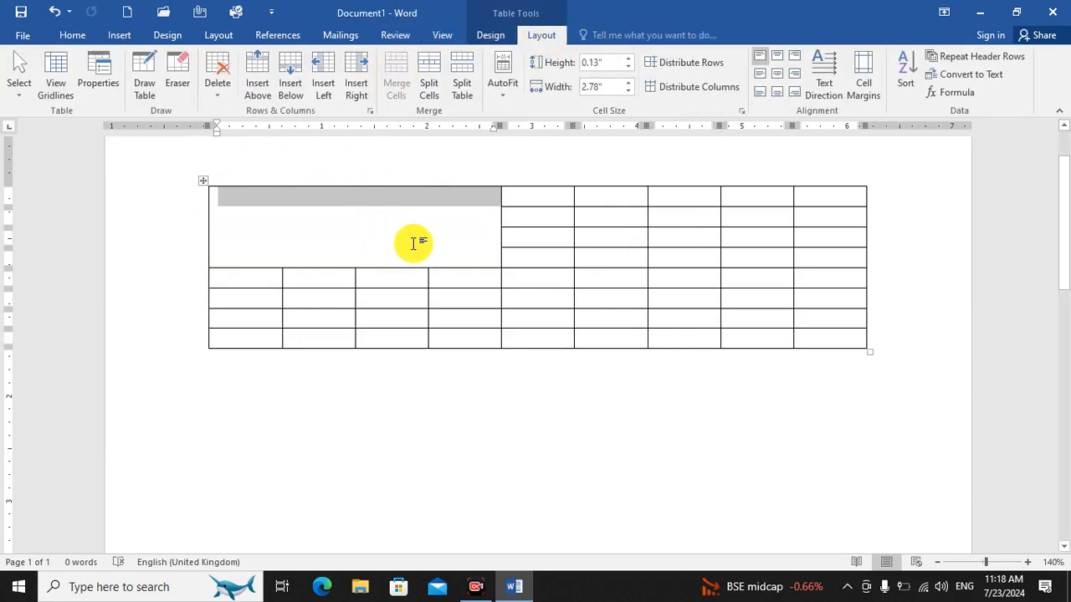
click(389, 237)
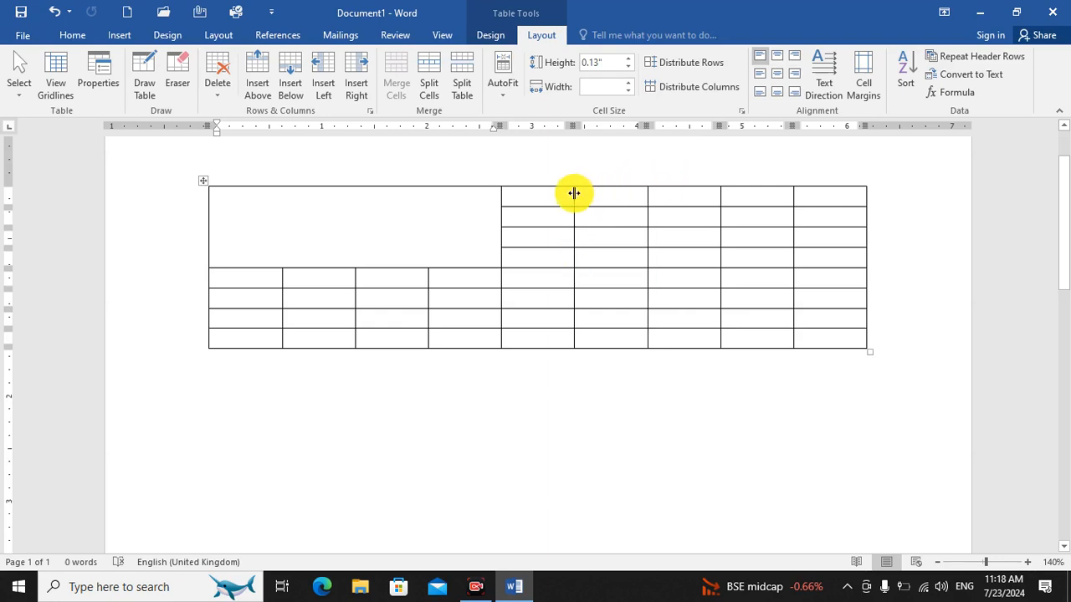
Merge the top row's five cells beside the large merged cell into one cell.
drag(566, 195, 800, 195)
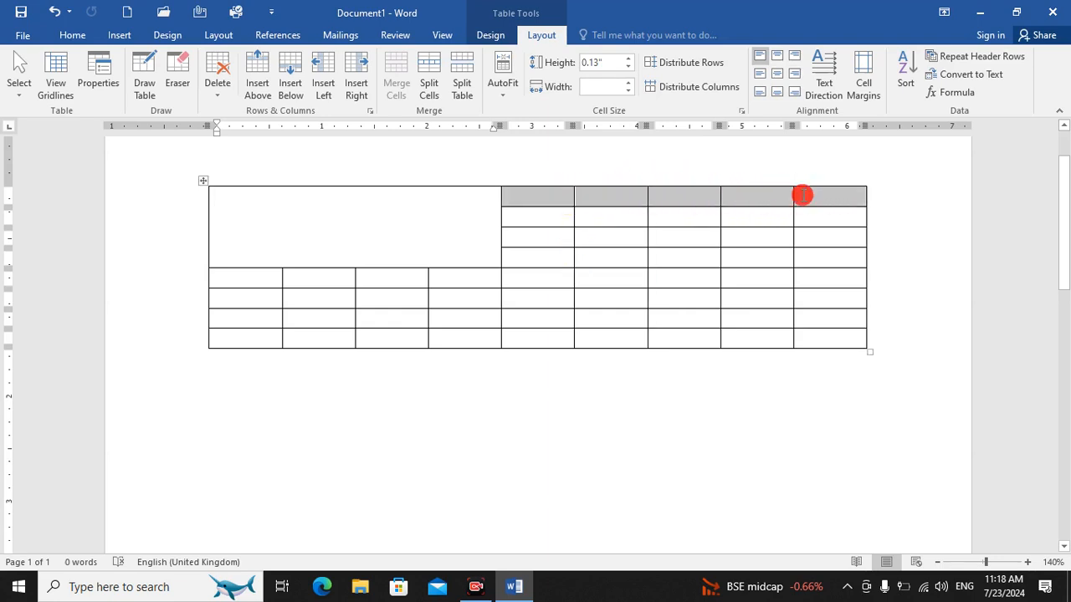
click(397, 76)
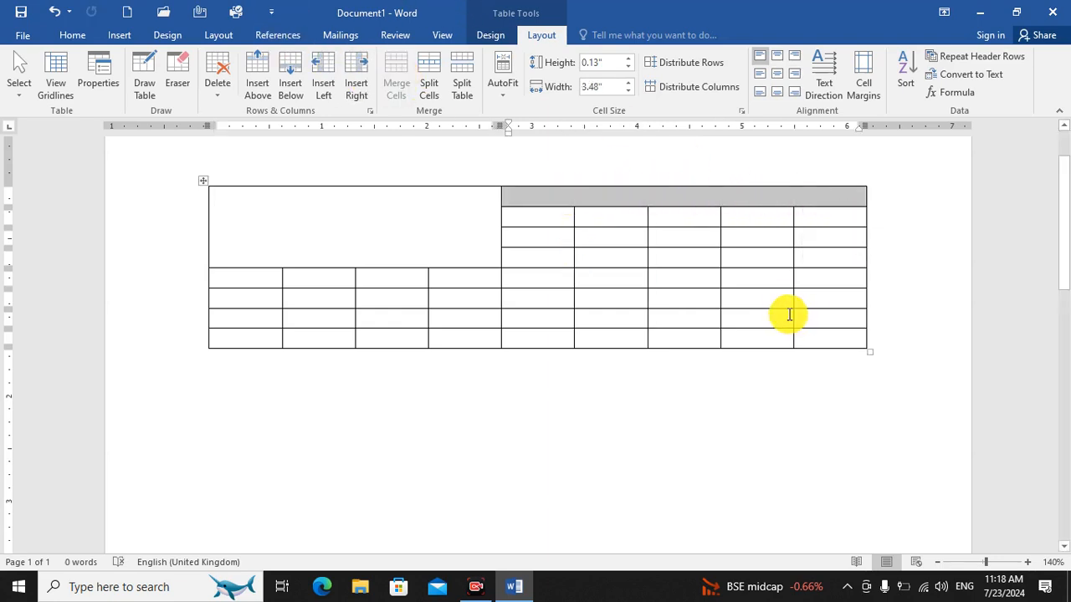
click(789, 315)
Merge columns five to seven in the second row, and the same three cells in the third row.
click(550, 220)
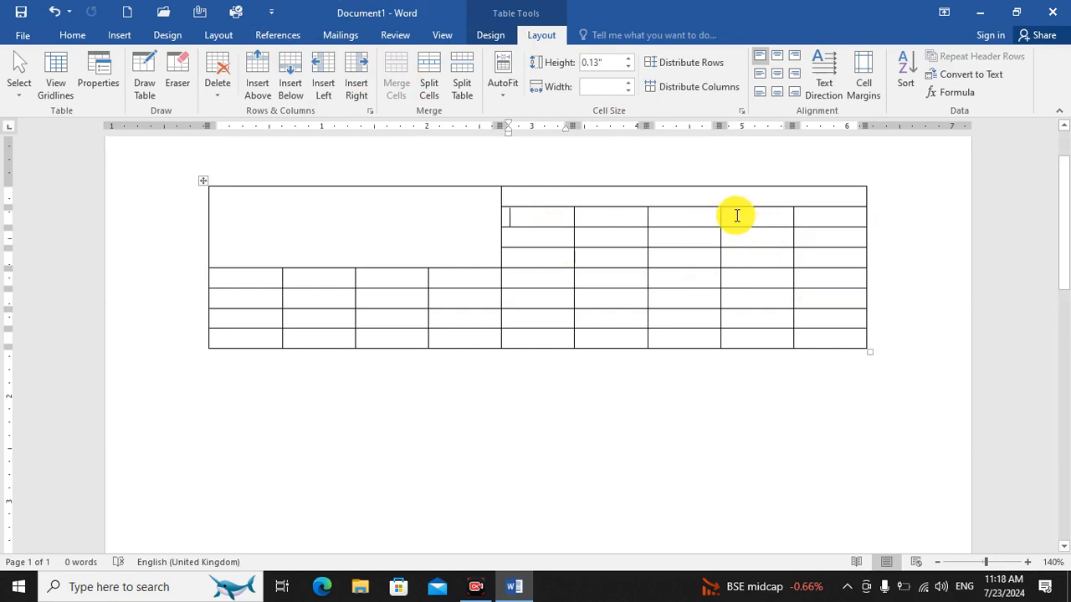
drag(559, 213, 661, 212)
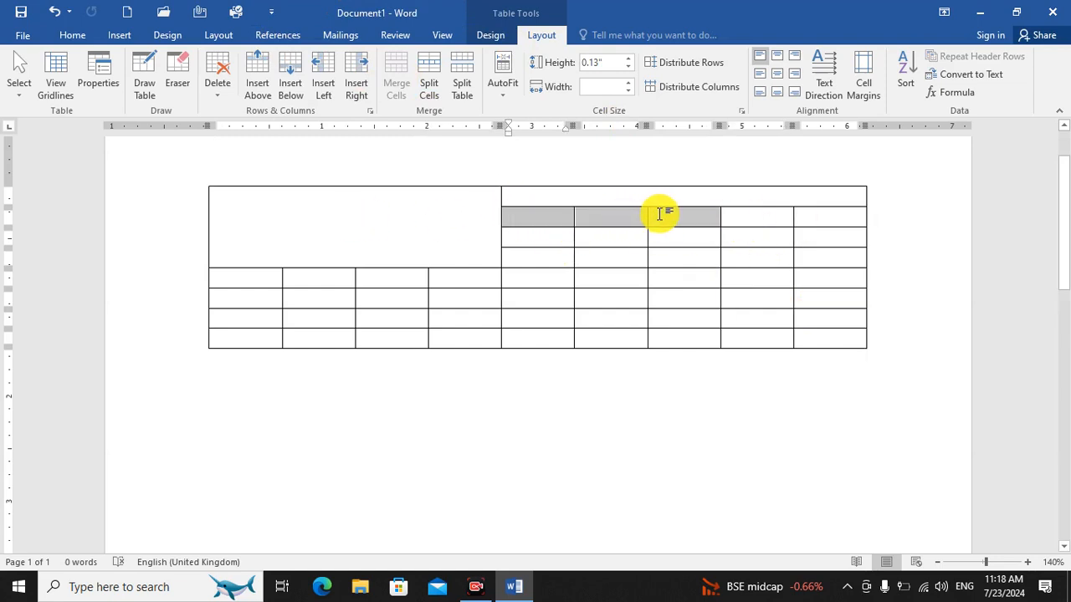
click(397, 83)
drag(557, 233, 661, 235)
drag(547, 241, 682, 239)
click(384, 72)
click(671, 310)
Merge the last two cells of the second row, and likewise the last two cells of the third row.
drag(777, 218, 817, 217)
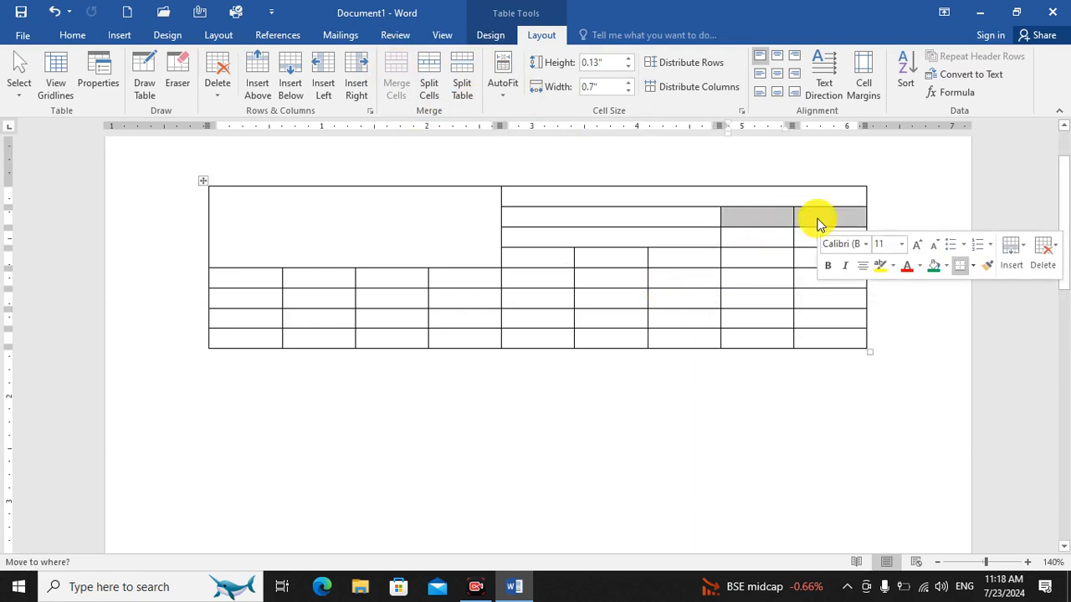
click(396, 84)
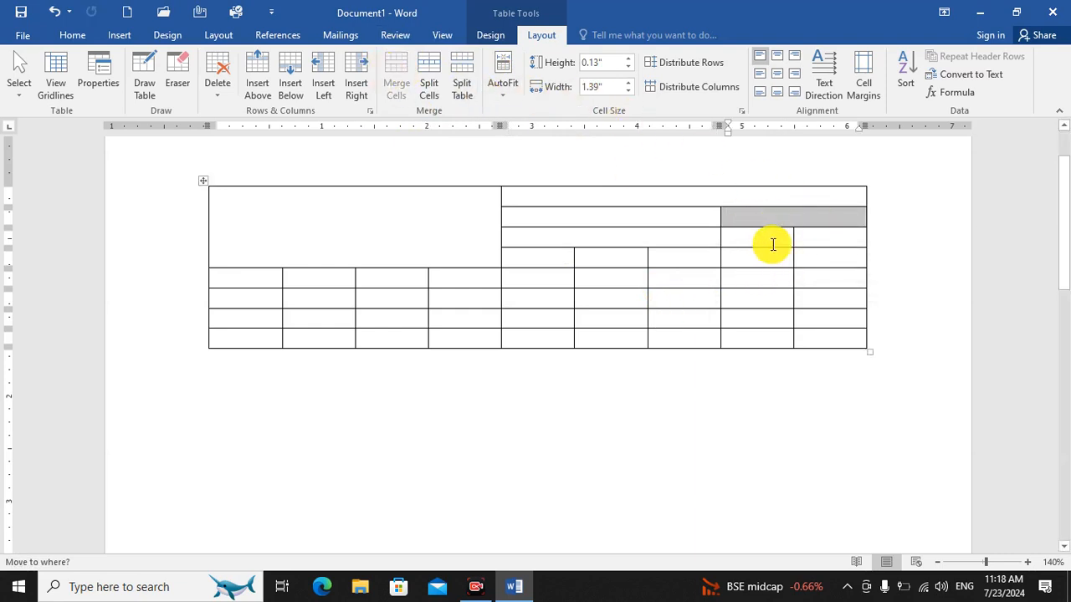
drag(772, 245, 815, 242)
click(393, 73)
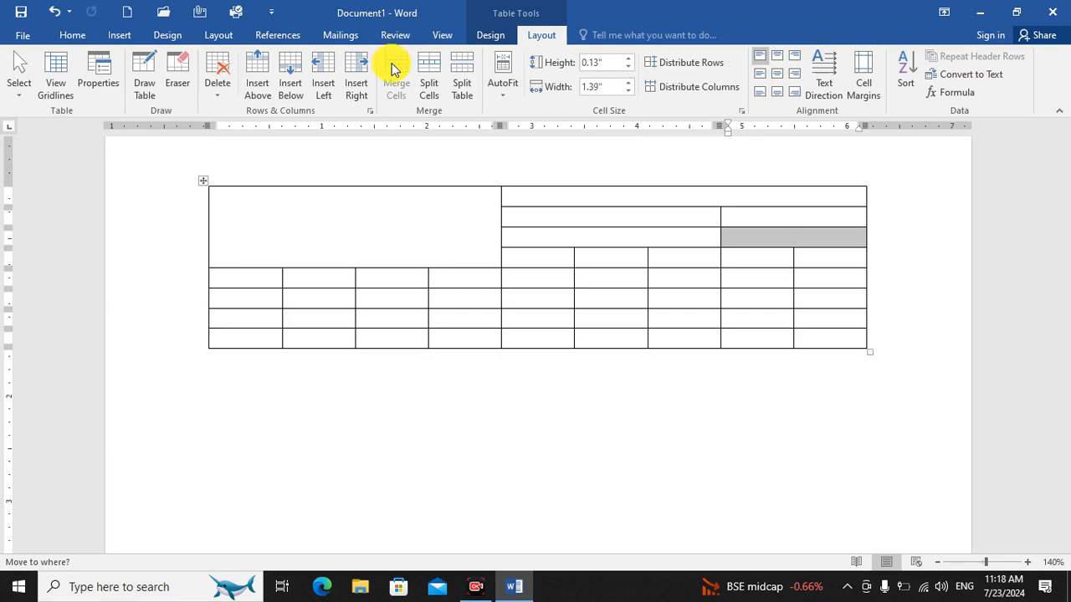
click(817, 295)
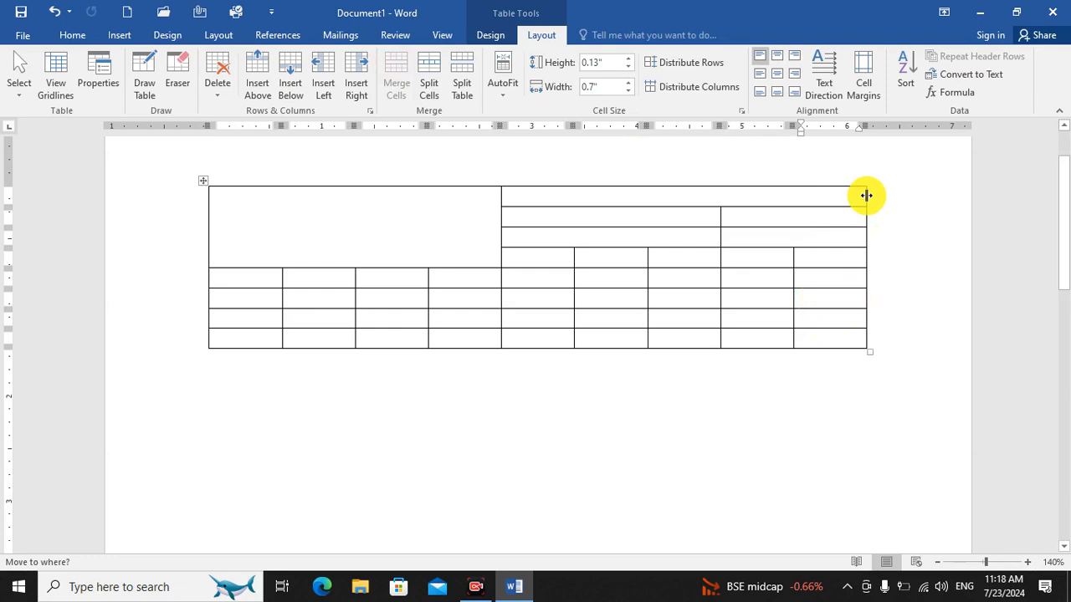
Widen the table's last column to about 1.12" and merge the last five columns of rows four and five into one cell.
drag(865, 195, 910, 196)
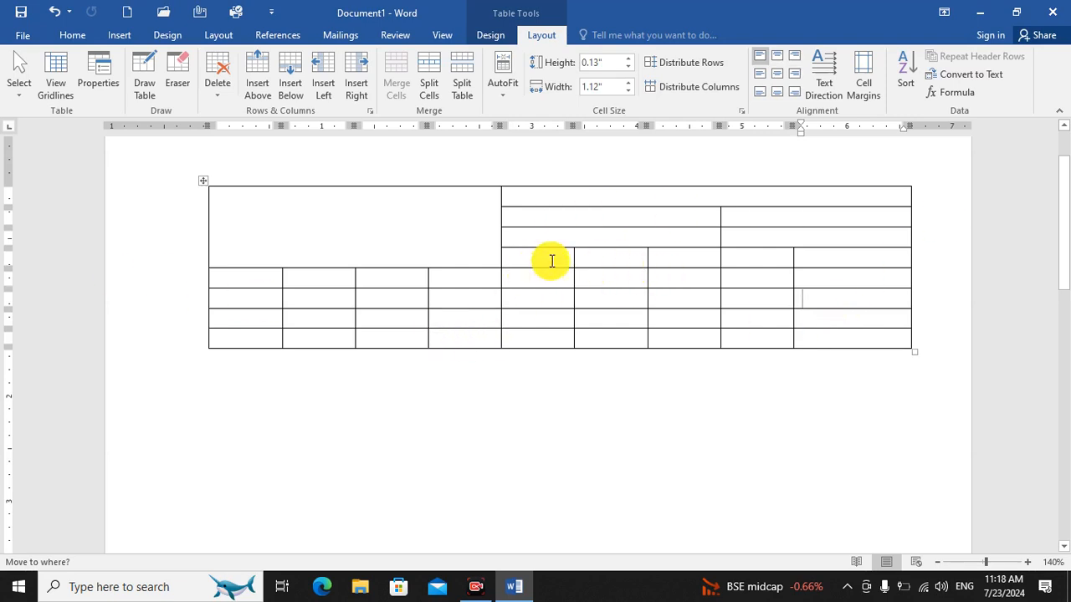
drag(545, 260, 794, 277)
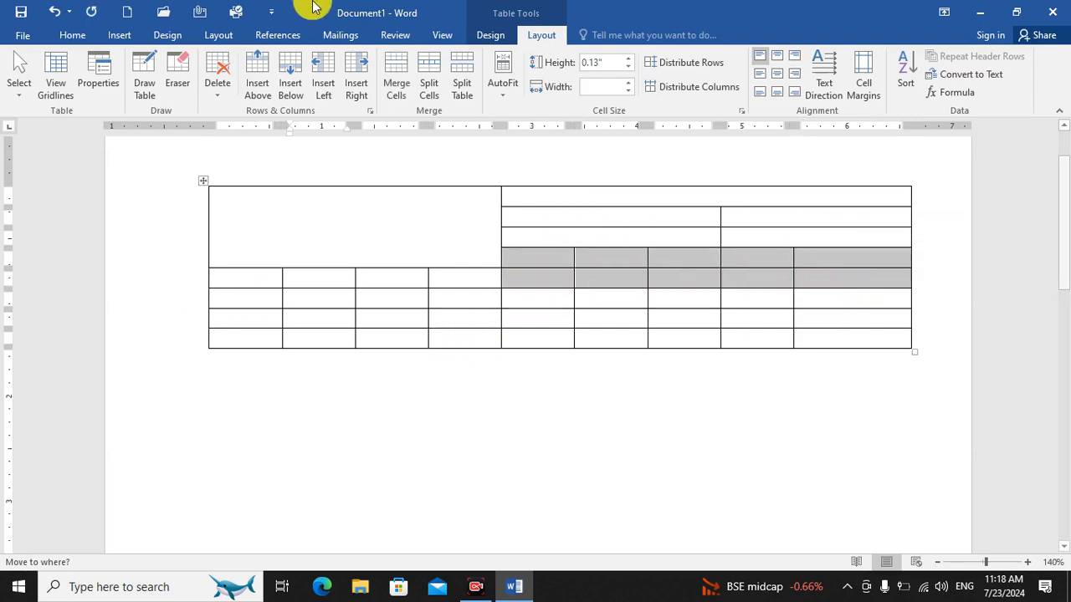
click(386, 79)
click(505, 260)
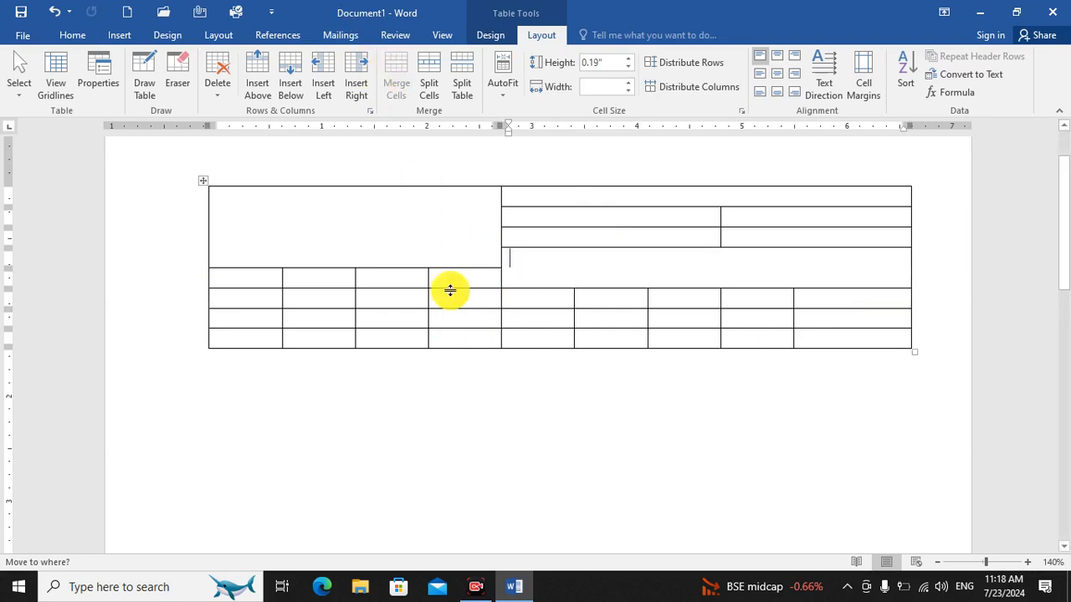
Merge the large cell at the table's upper-left corner with the four cells directly below it.
drag(224, 204, 458, 251)
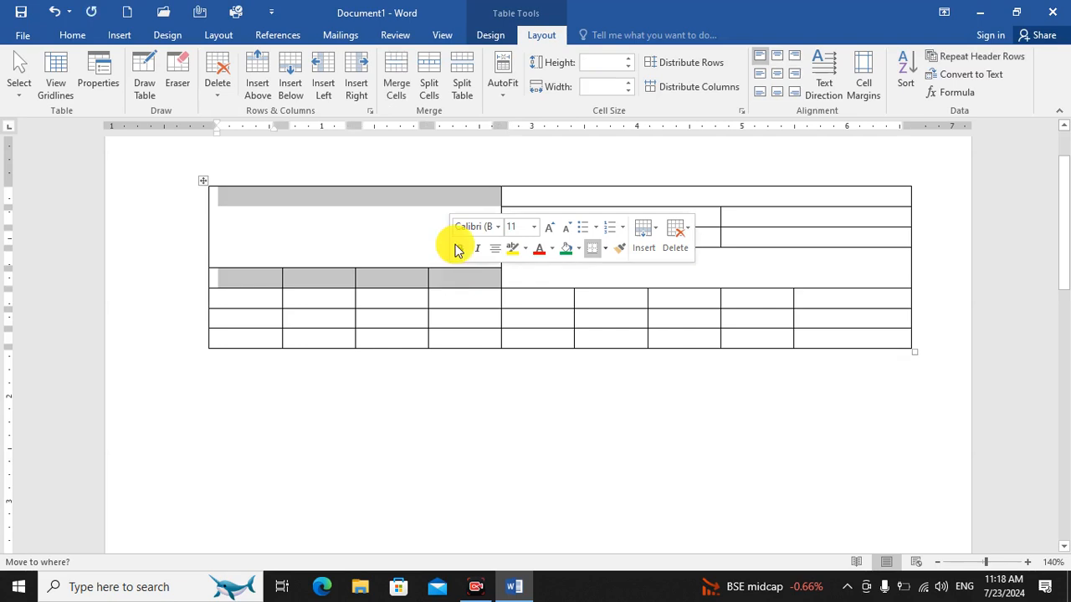
click(389, 74)
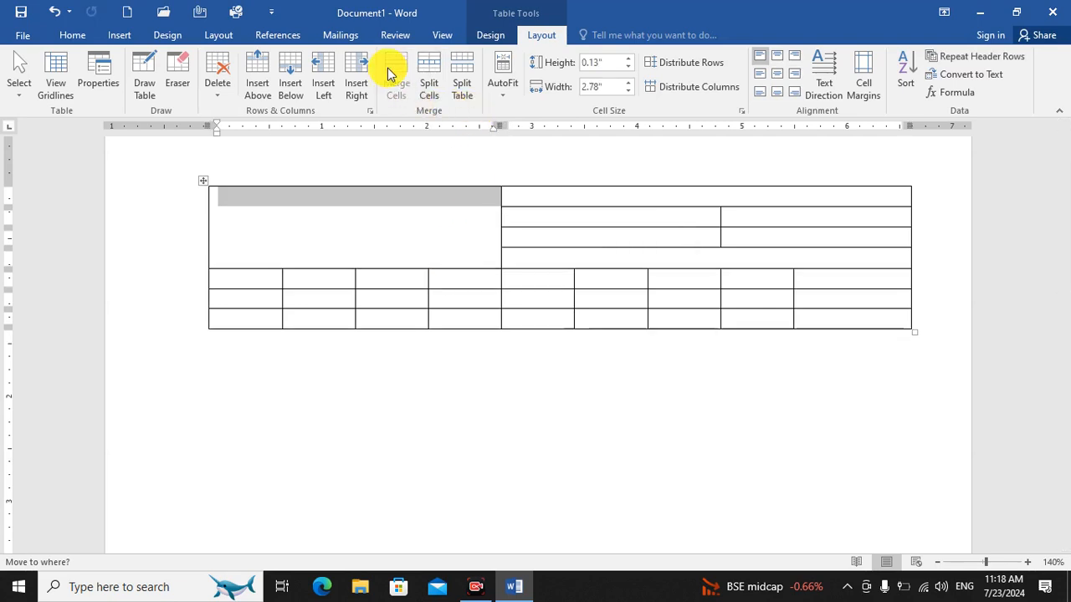
click(365, 251)
drag(237, 208, 243, 278)
click(230, 239)
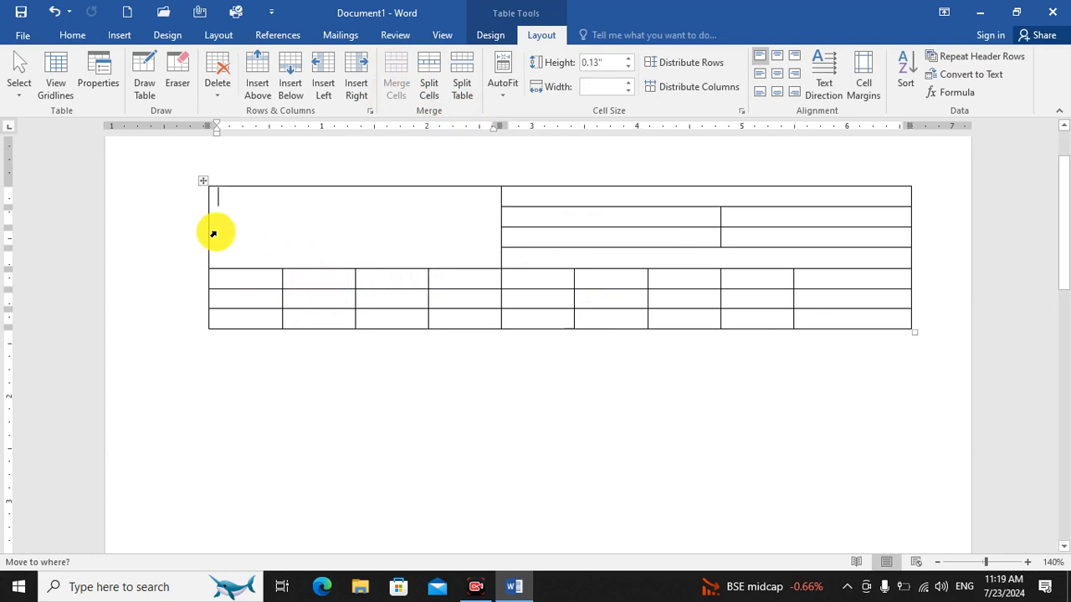
Extend the table's two large header cells downward by merging each with the fifth-row cells directly beneath it.
mouse_move(225, 219)
mouse_down()
mouse_move(292, 289)
mouse_move(454, 279)
mouse_up()
click(388, 69)
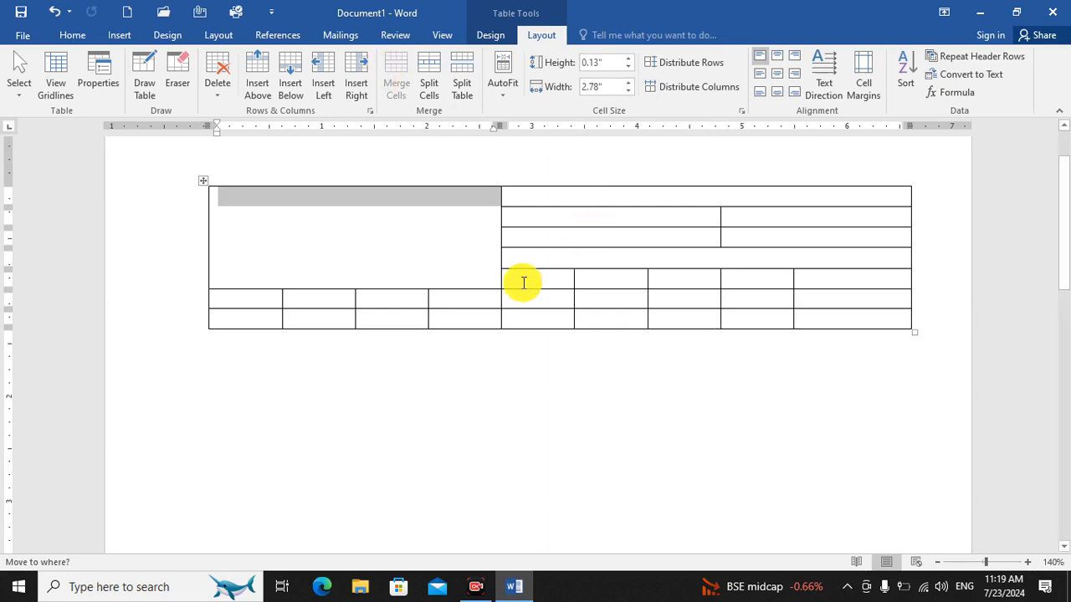
mouse_move(525, 260)
mouse_down()
mouse_move(669, 277)
mouse_move(812, 271)
mouse_up()
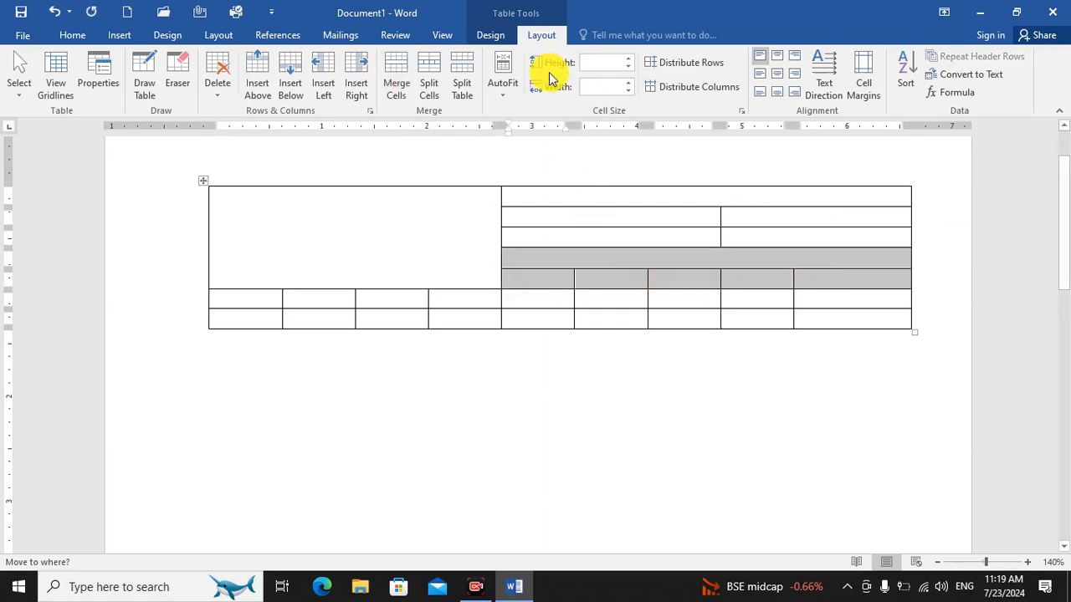
click(398, 73)
click(729, 388)
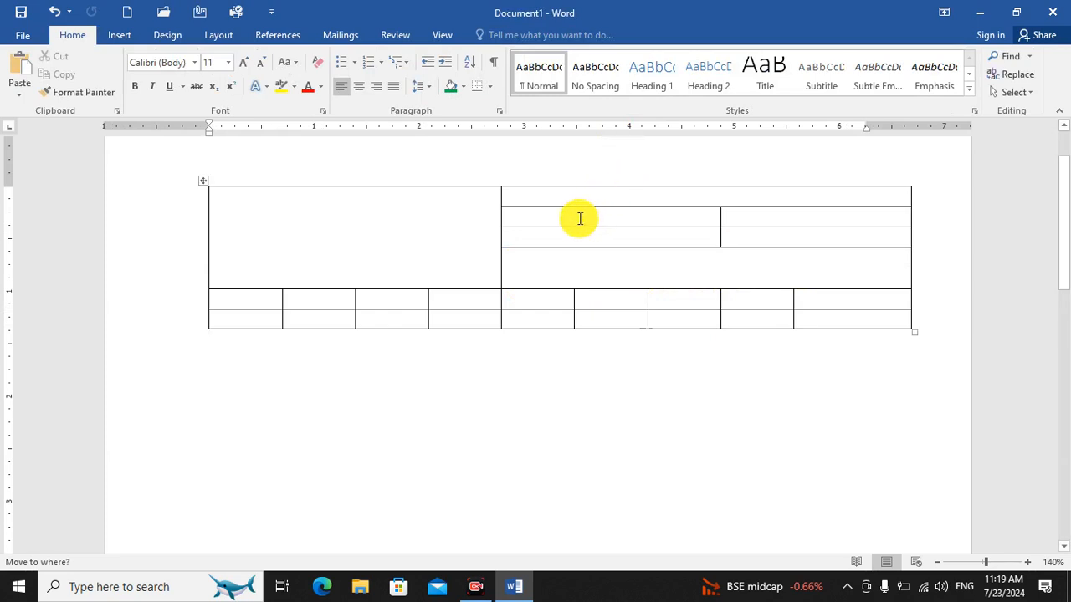
Append fifteen nine-column rows to the end of the table.
click(241, 300)
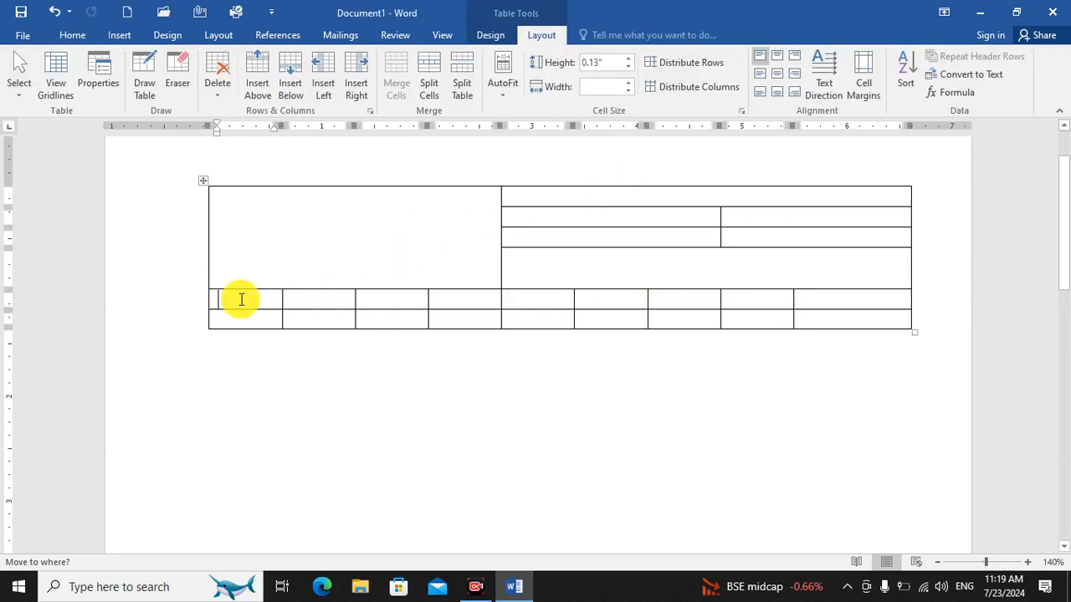
click(861, 322)
key(Tab)
key(Tab)
key(Tab)
key(Tab)
key(Tab)
key(Tab)
key(Tab)
key(Tab)
key(Tab)
key(Tab)
key(Tab)
key(Tab)
key(Tab)
key(Tab)
key(Tab)
key(Tab)
key(Tab)
key(Tab)
key(Tab)
key(Tab)
key(Tab)
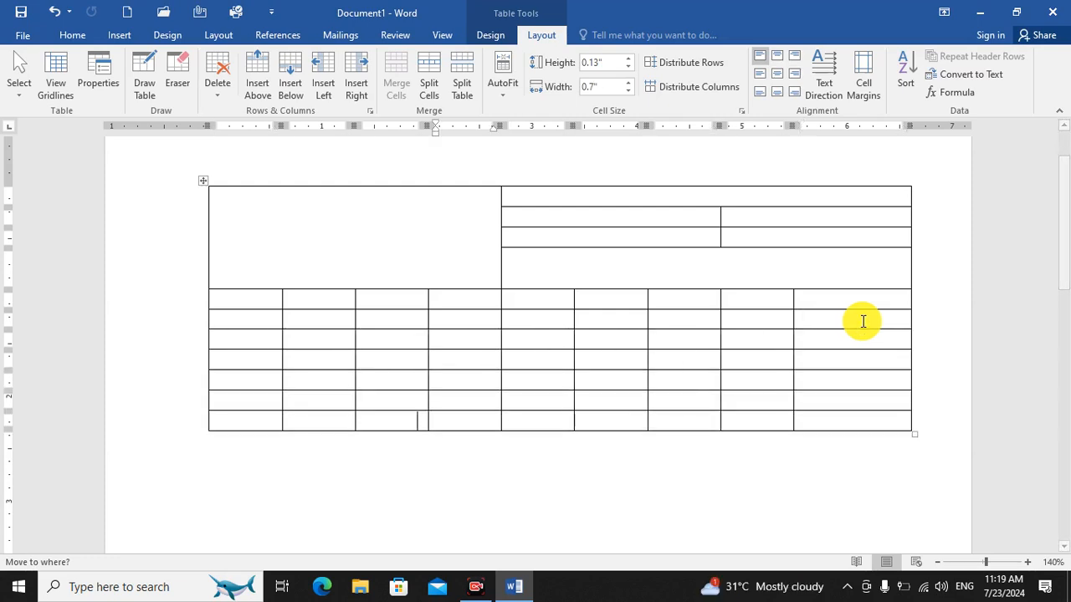
key(Tab)
key(Tab)
key(Tab)
key(Tab)
key(Tab)
key(Tab)
key(Tab)
key(Tab)
key(Tab)
key(Tab)
key(Tab)
key(Tab)
key(Tab)
key(Tab)
key(Tab)
key(Tab)
key(Tab)
key(Tab)
key(Tab)
key(Tab)
key(Tab)
key(Tab)
key(Tab)
key(Tab)
key(Tab)
key(Tab)
key(Tab)
Merge the first seven nine-column rows below the header area into one full-width cell.
drag(1062, 333, 1061, 208)
drag(261, 324, 825, 437)
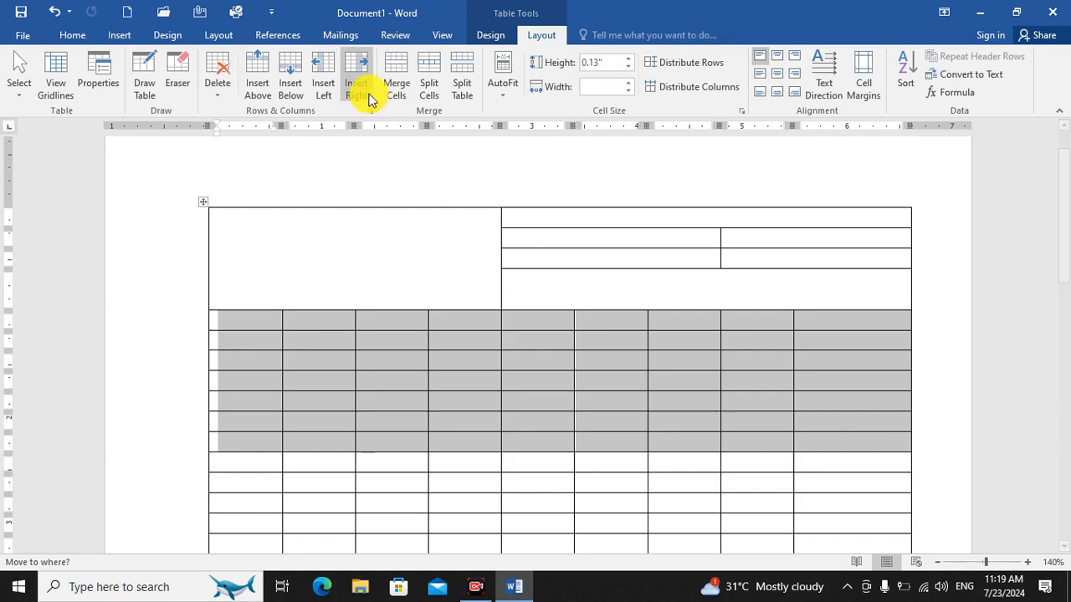
click(391, 89)
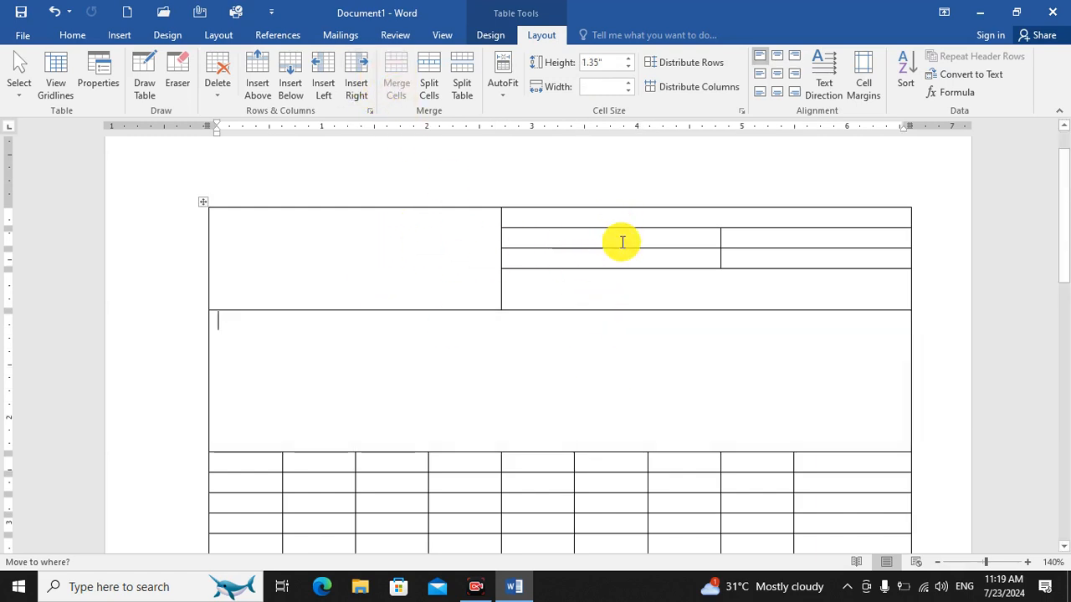
Fill the first column below the full-width merged cell with the heading Sn and the numbers 1 to 8.
scroll(440, 360, down, 3)
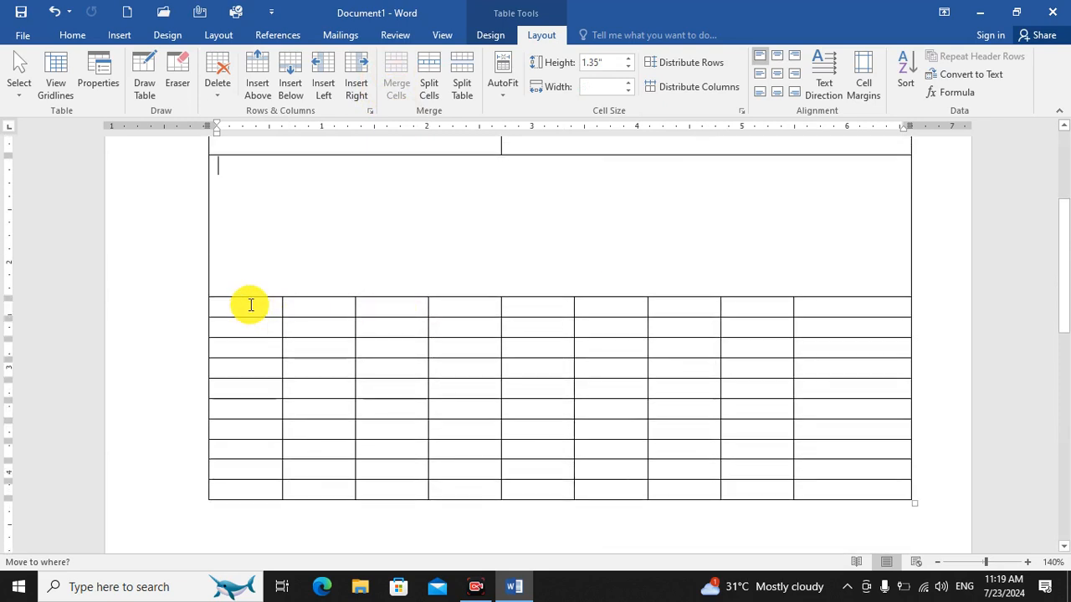
click(251, 305)
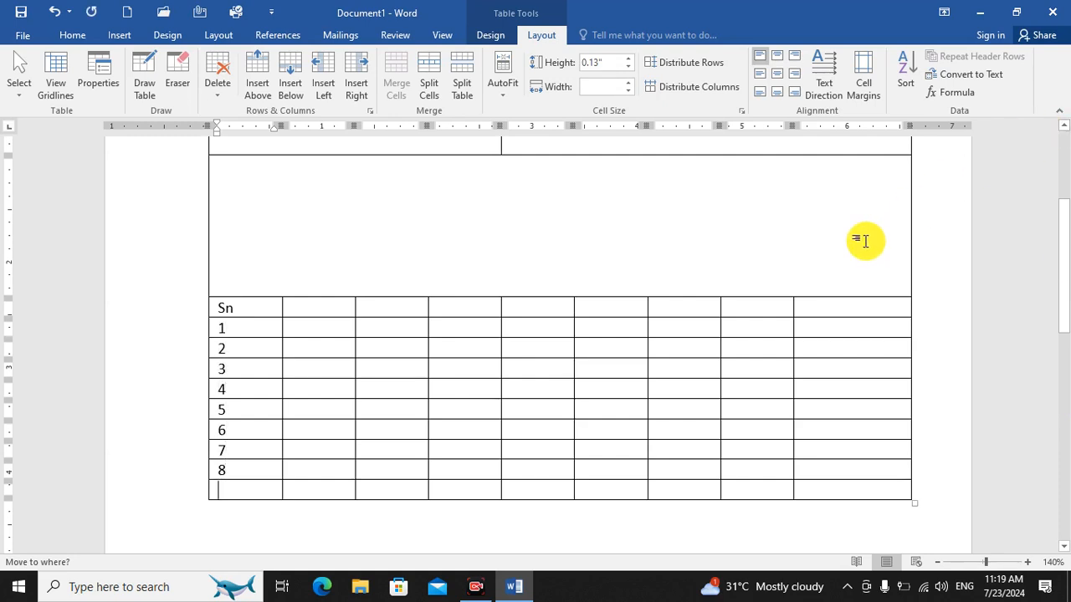
Append thirteen more rows below the empty row that follows number 8.
key(Tab)
key(Tab)
key(Tab)
key(Tab)
key(Tab)
key(Tab)
key(Tab)
key(Tab)
key(Tab)
key(Tab)
key(Tab)
key(Tab)
key(Tab)
key(Tab)
key(Tab)
key(Tab)
key(Tab)
key(Tab)
key(Tab)
key(Tab)
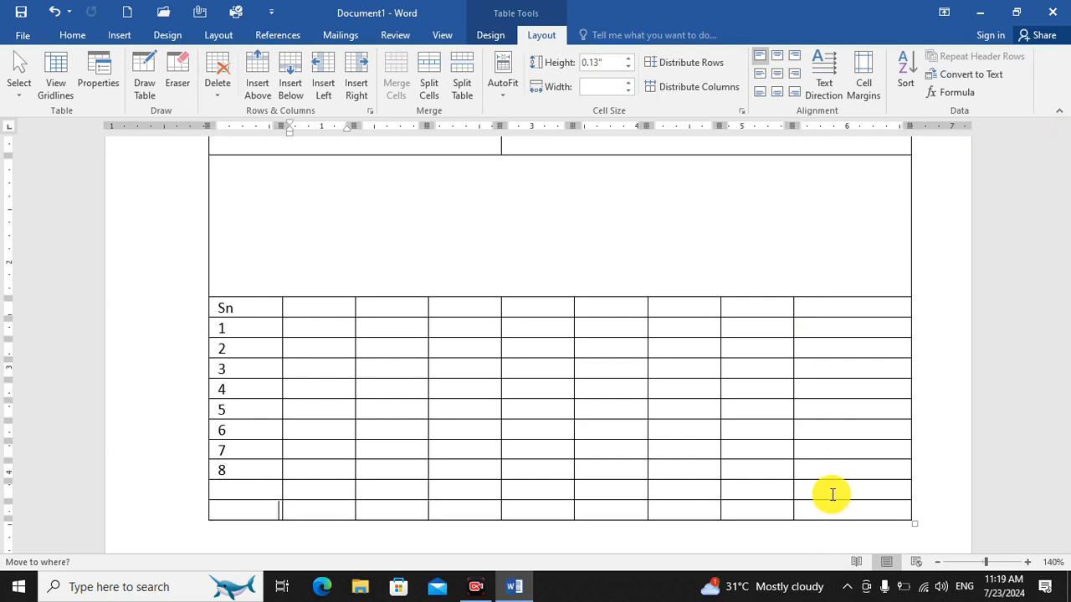
key(Tab)
key(Tab)
key(Tab)
key(Tab)
key(Tab)
key(Tab)
key(Tab)
key(Tab)
key(Tab)
key(Tab)
key(Tab)
key(Tab)
key(Tab)
key(Tab)
key(Tab)
key(Tab)
key(Tab)
key(Tab)
key(Tab)
key(Tab)
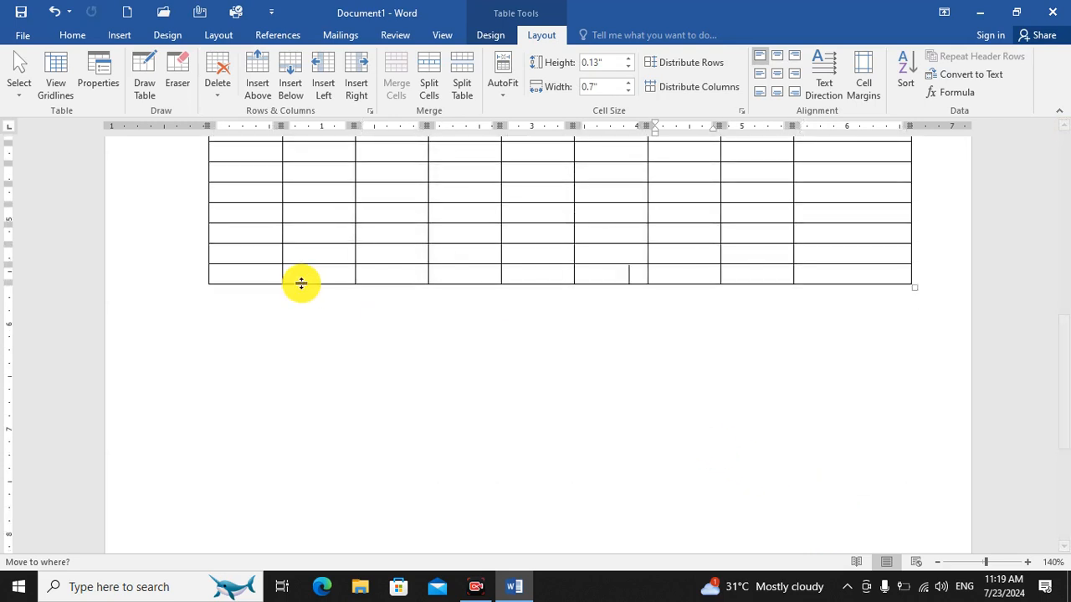
key(Tab)
key(Tab)
key(Tab)
key(Tab)
key(Tab)
key(Tab)
key(Tab)
key(Tab)
key(Tab)
key(Tab)
key(Tab)
key(Tab)
key(Tab)
key(Tab)
key(Tab)
key(Tab)
key(Tab)
key(Tab)
key(Tab)
key(Tab)
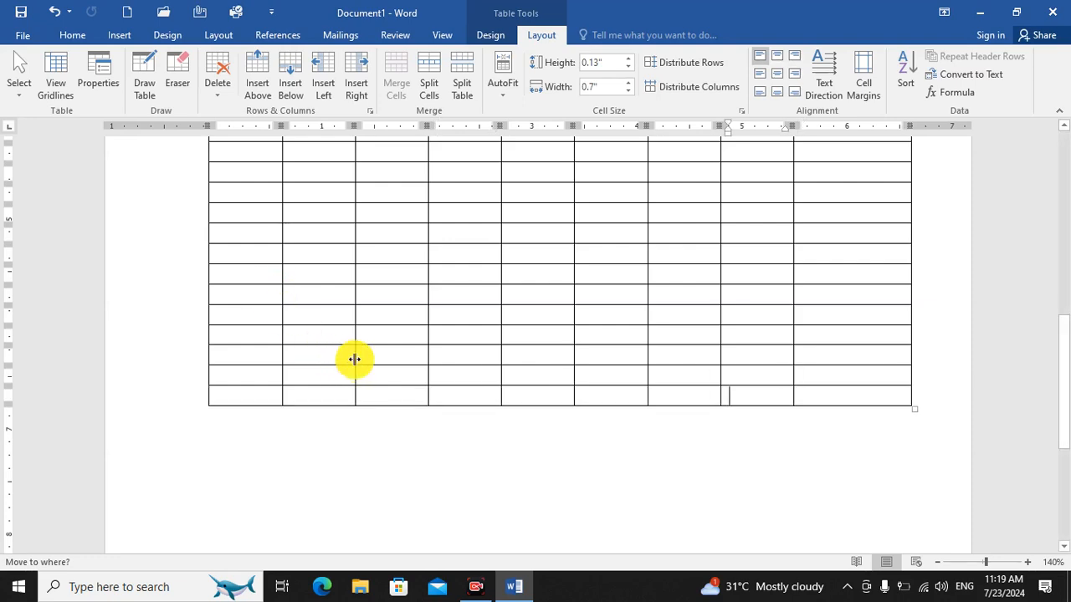
Merge all rows beneath the empty row after number 8 into one full-width cell.
drag(241, 306, 808, 459)
click(396, 86)
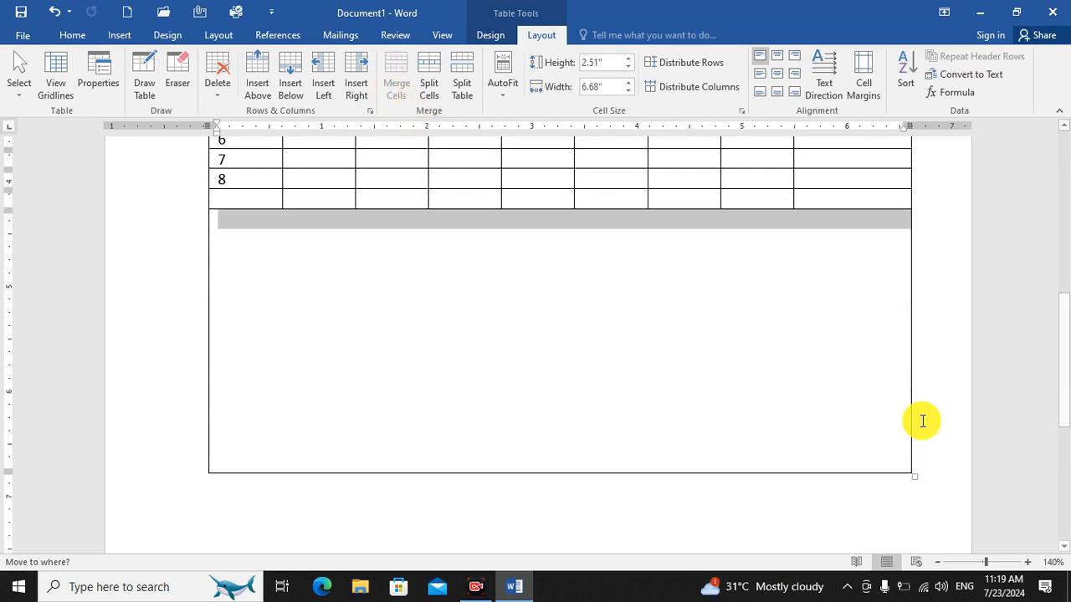
Zoom the document out to 60% and examine the complete table layout on the page.
click(936, 565)
click(937, 564)
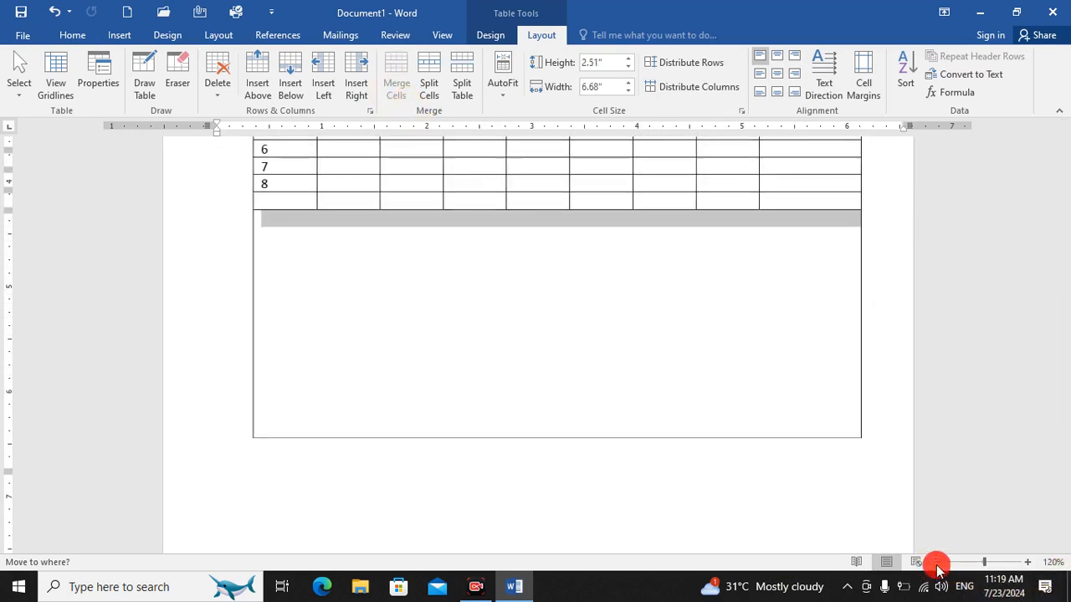
click(937, 565)
click(937, 565)
click(937, 565)
scroll(506, 358, up, 5)
scroll(505, 358, up, 2)
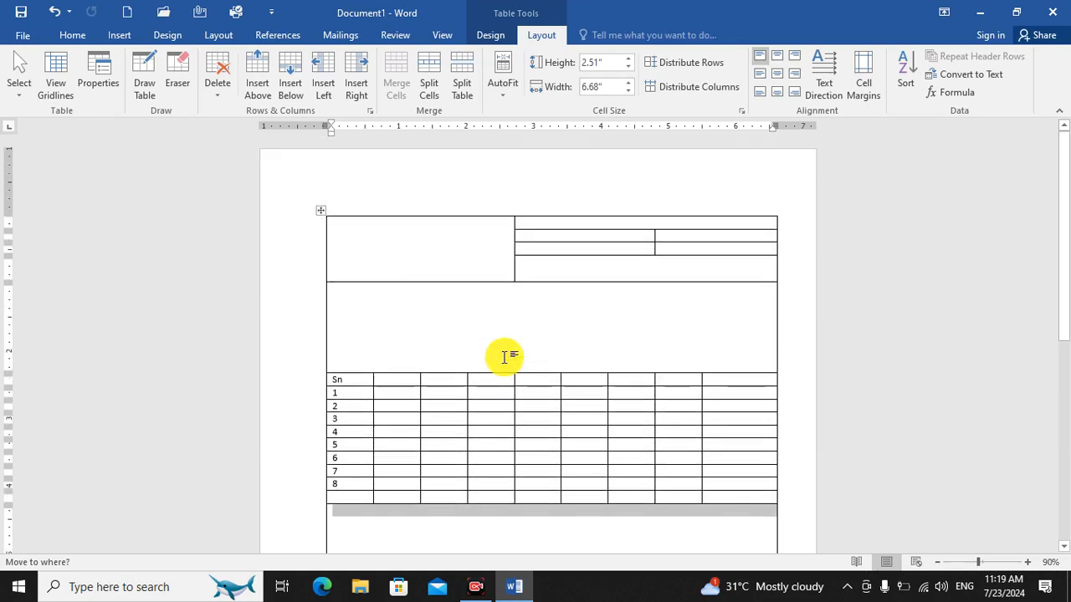
scroll(506, 354, down, 2)
click(937, 566)
click(938, 566)
click(938, 565)
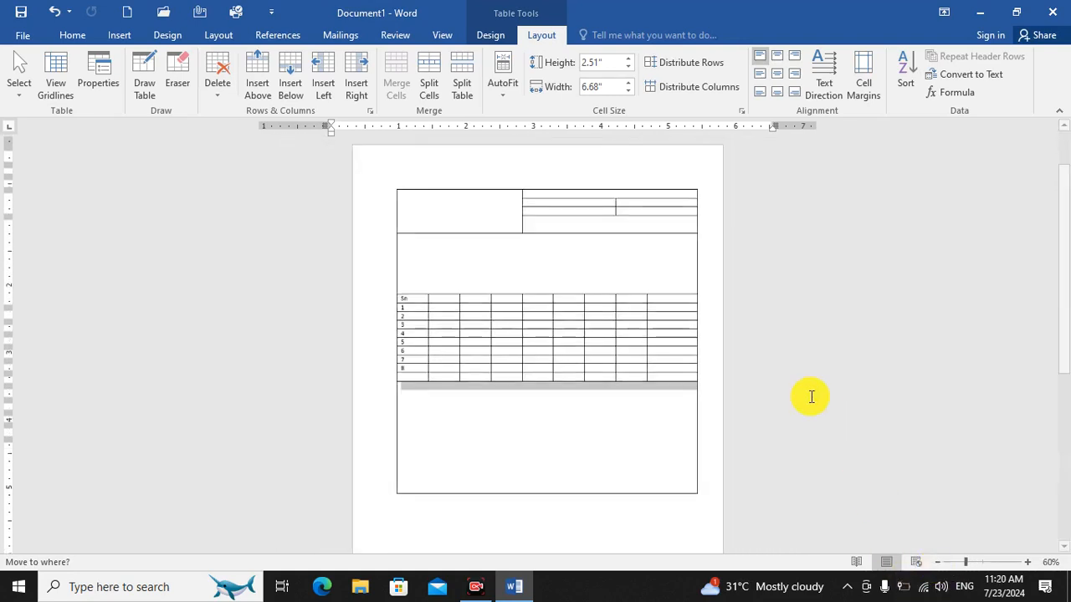
click(655, 517)
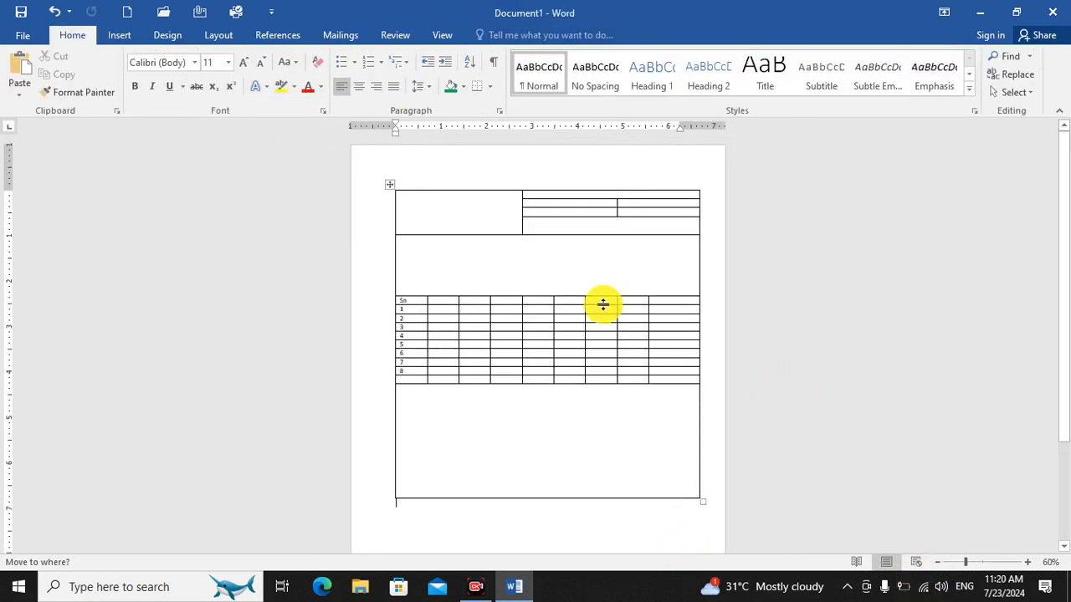